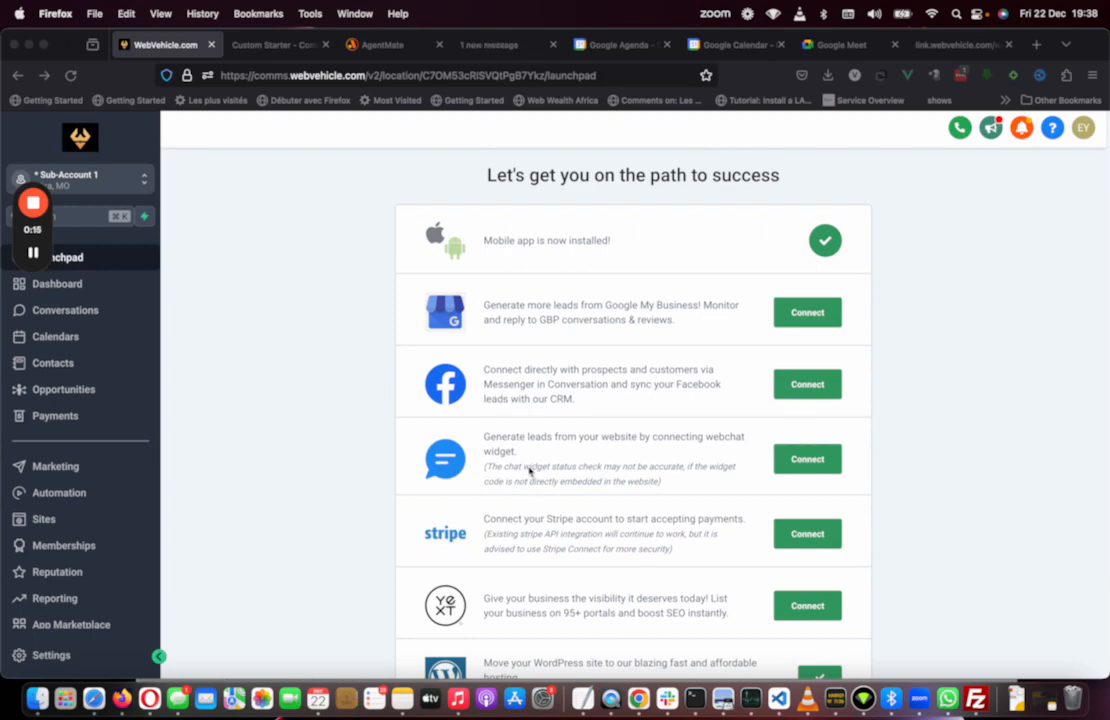
Step: Switch to the AgentMate tab, look over its launchpad page, and open the onboarding setup checklist
left_click(385, 45)
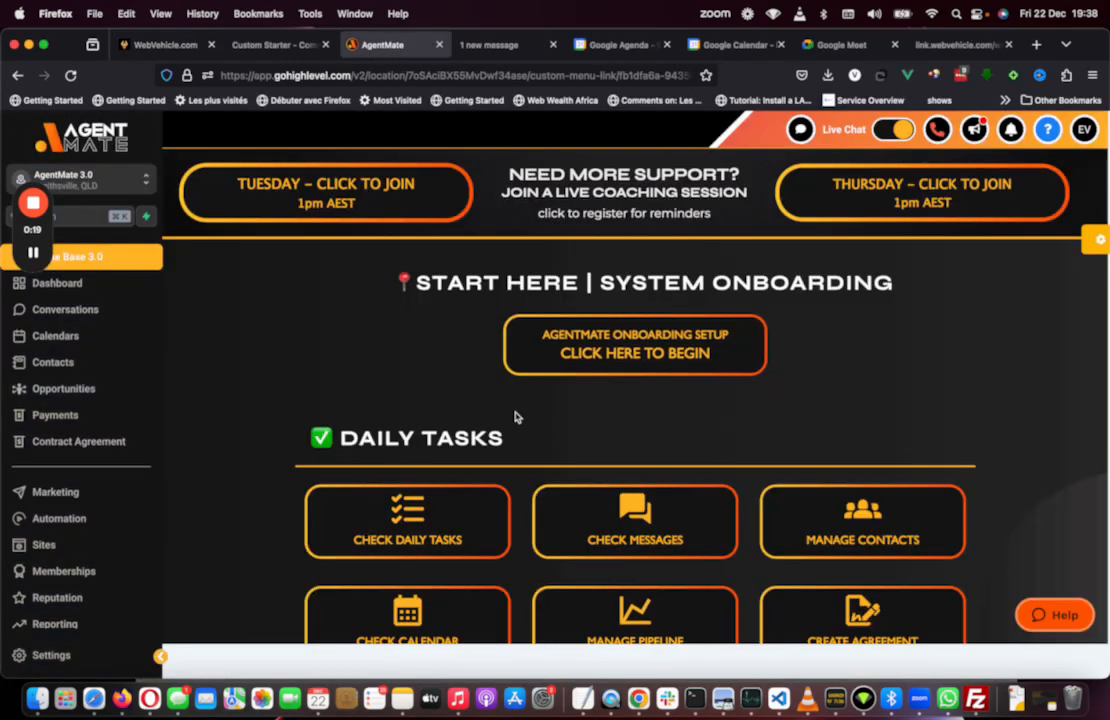
scroll(515, 417, "down", 3)
scroll(515, 417, "up", 3)
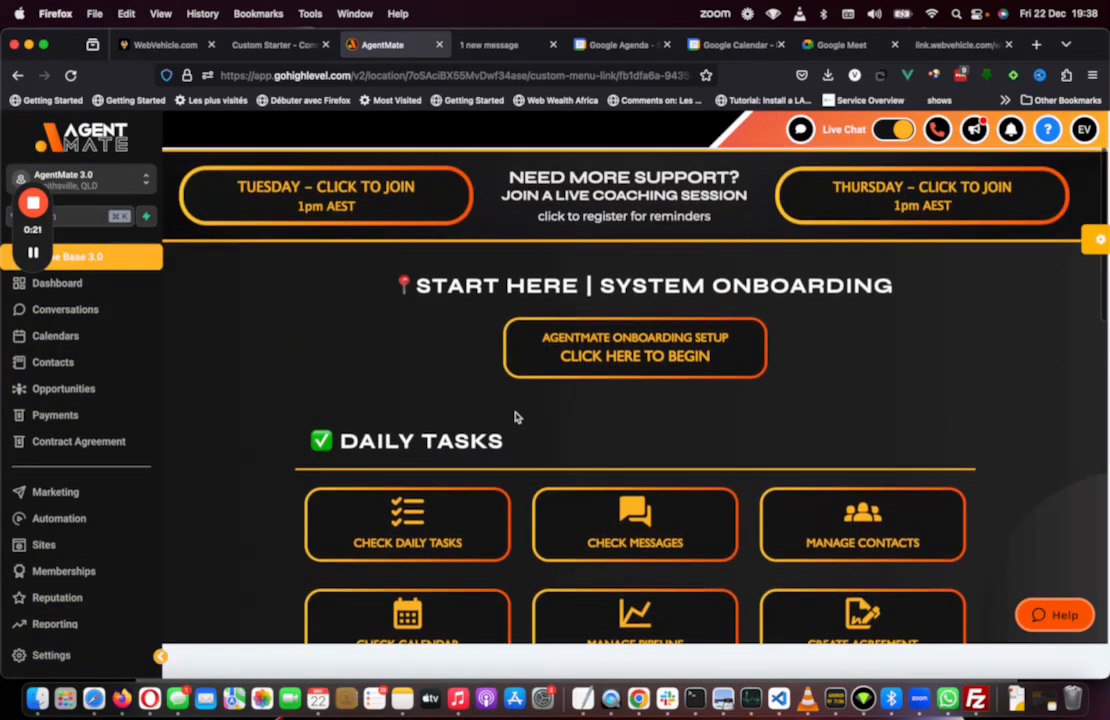
scroll(517, 417, "down", 1)
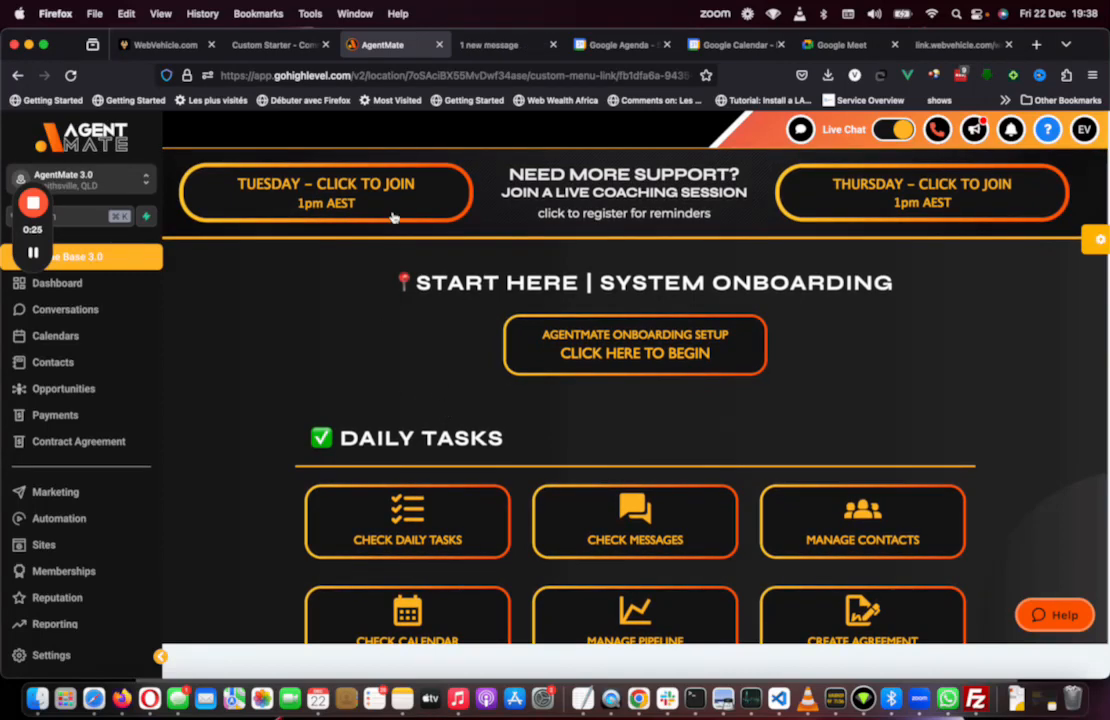
left_click(607, 342)
Step: Mark Custom Domain Setup as complete in the onboarding checklist and close the checklist panel
scroll(941, 383, "down", 3)
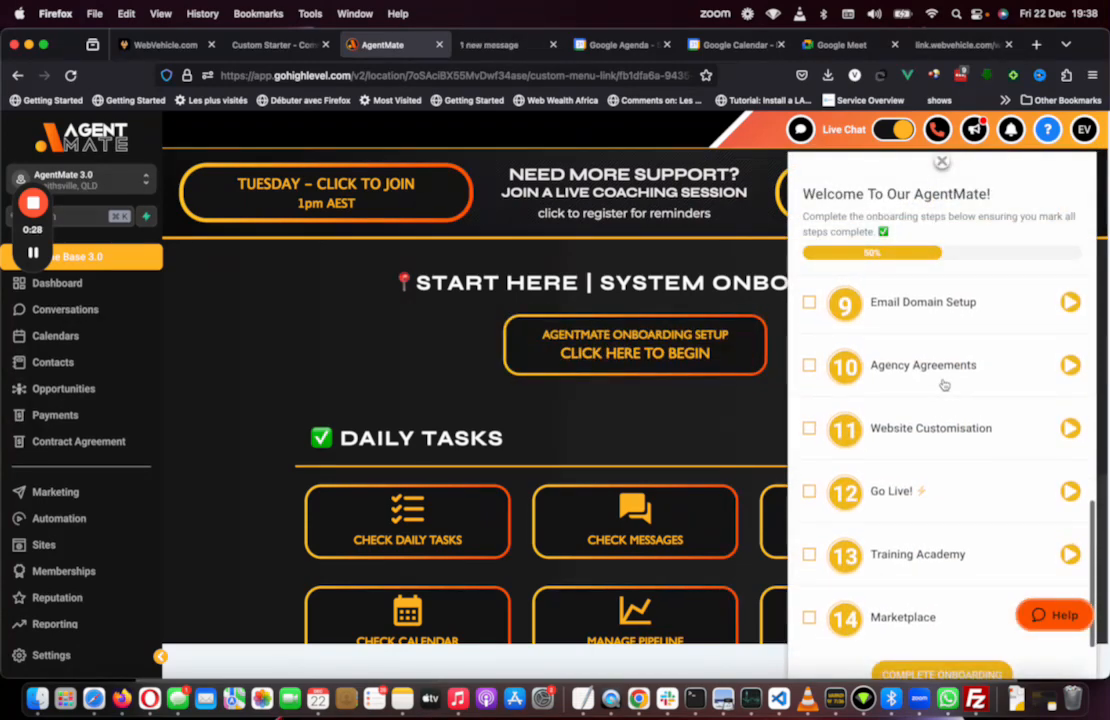
scroll(944, 385, "up", 5)
scroll(860, 552, "down", 5)
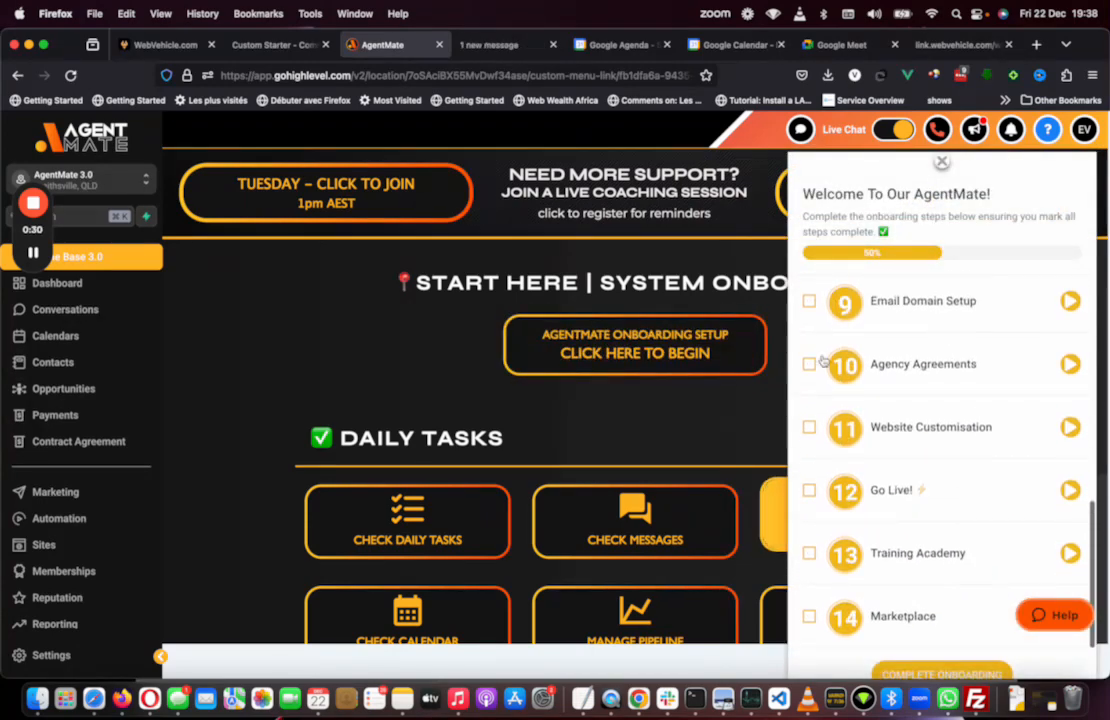
scroll(822, 362, "up", 5)
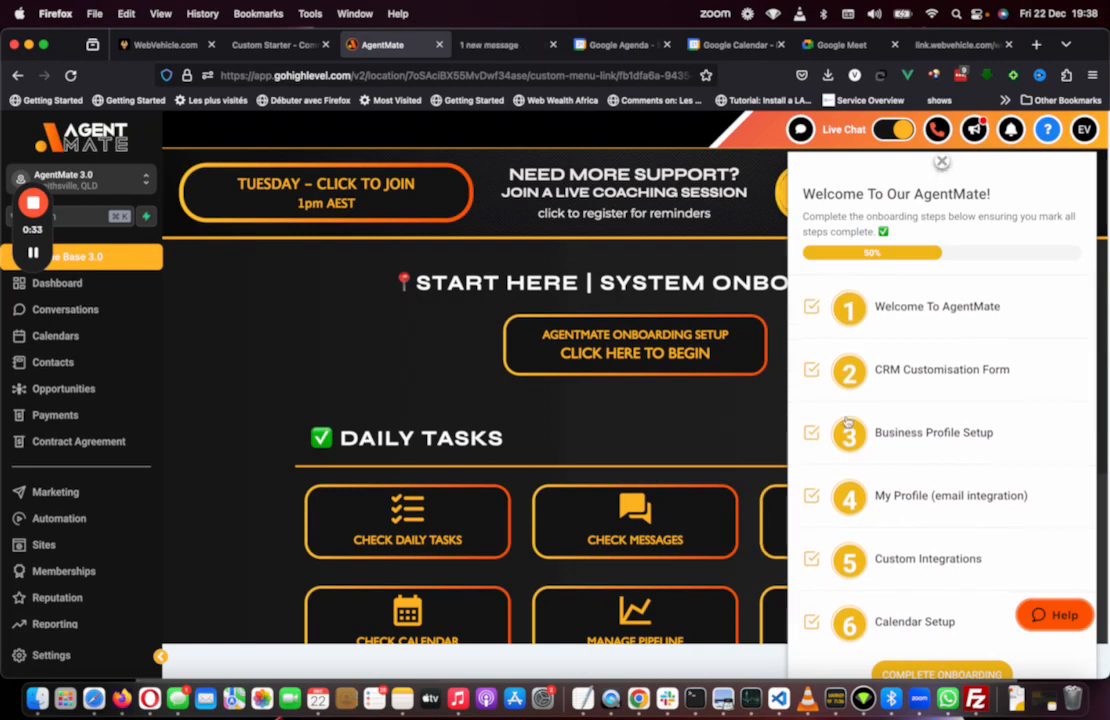
scroll(847, 421, "down", 4)
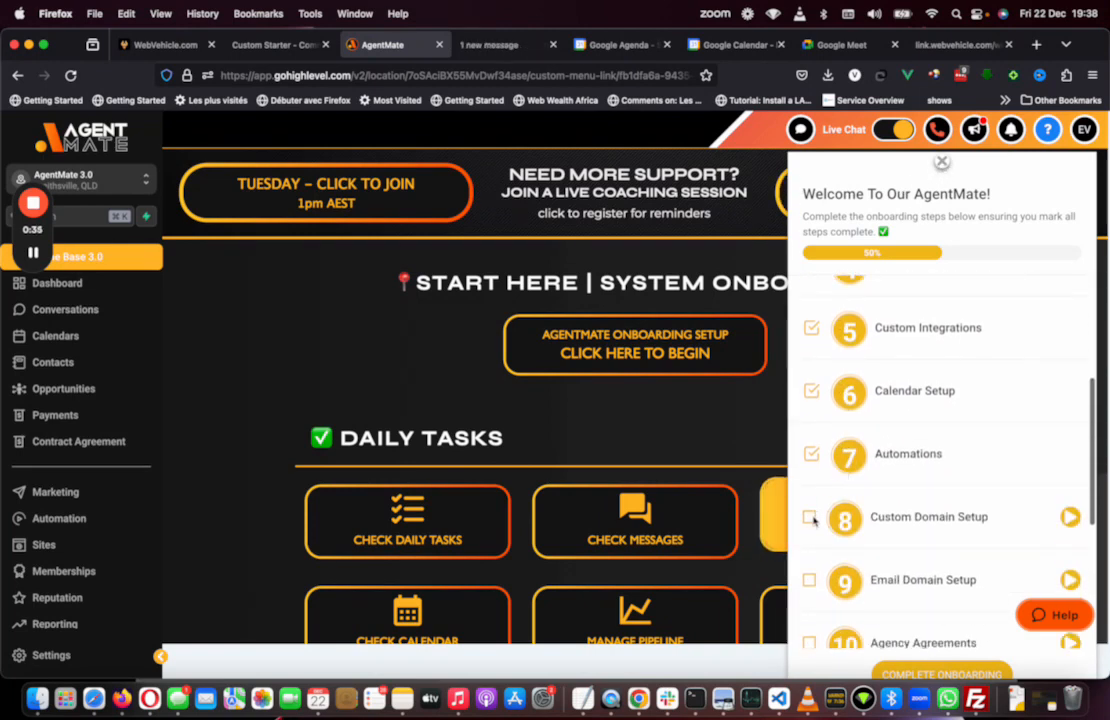
left_click(810, 517)
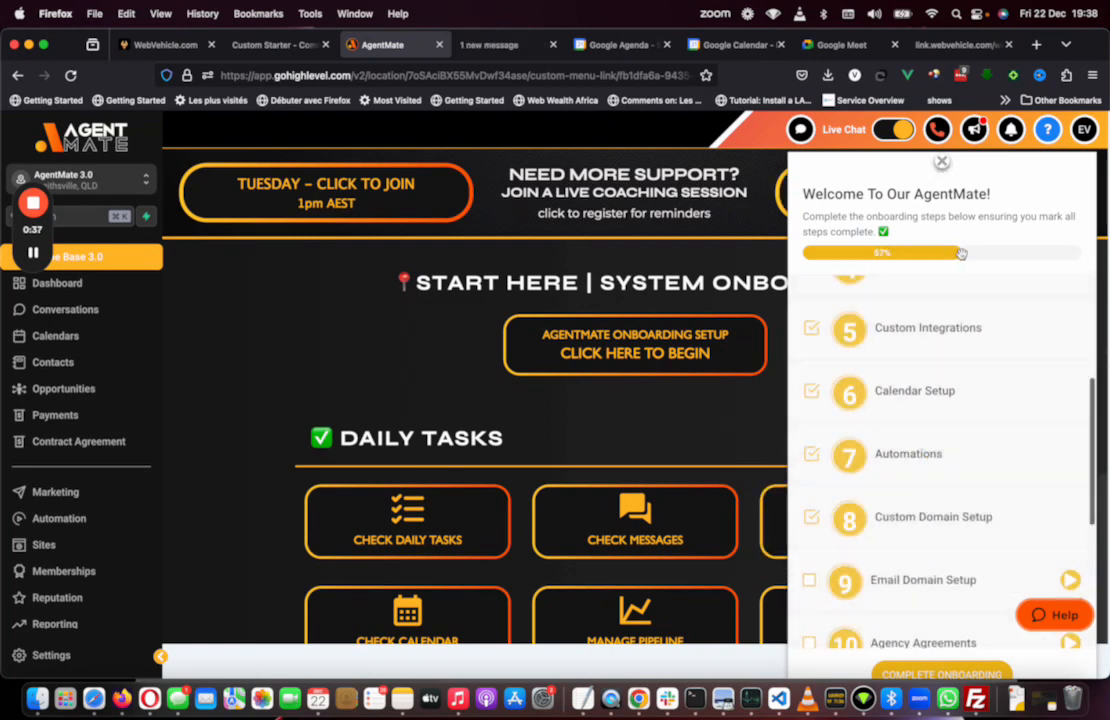
left_click(942, 163)
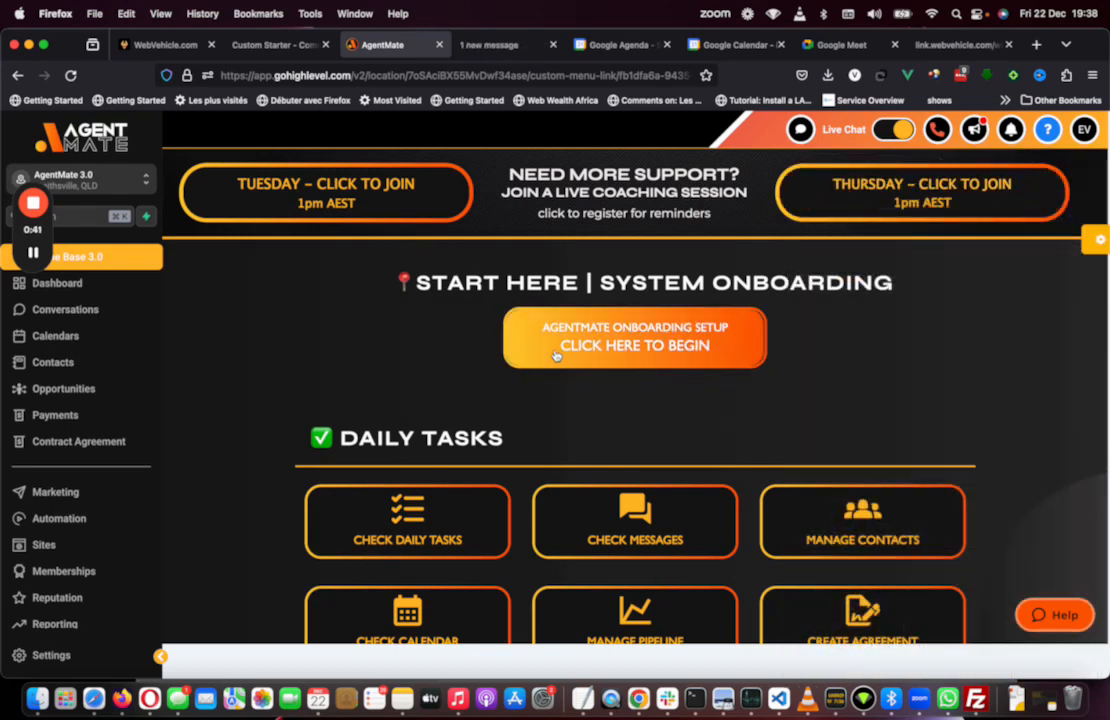
Step: Open the Tuesday live coaching session join link, then return to the AgentMate tab
left_click(391, 205)
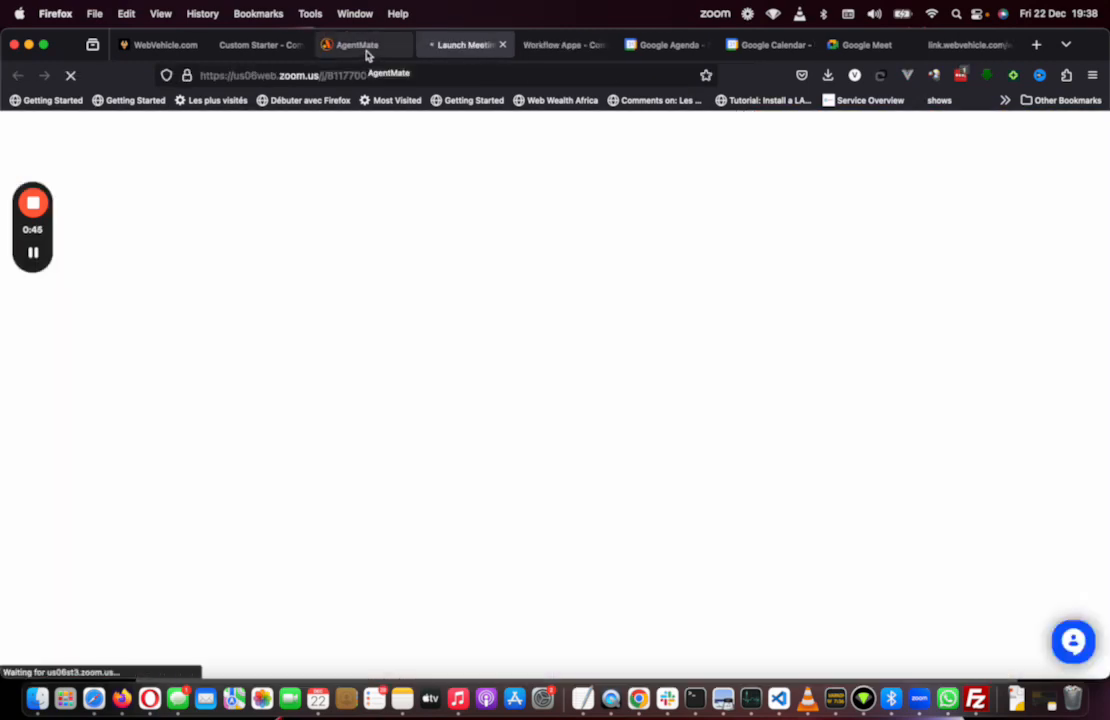
left_click(366, 50)
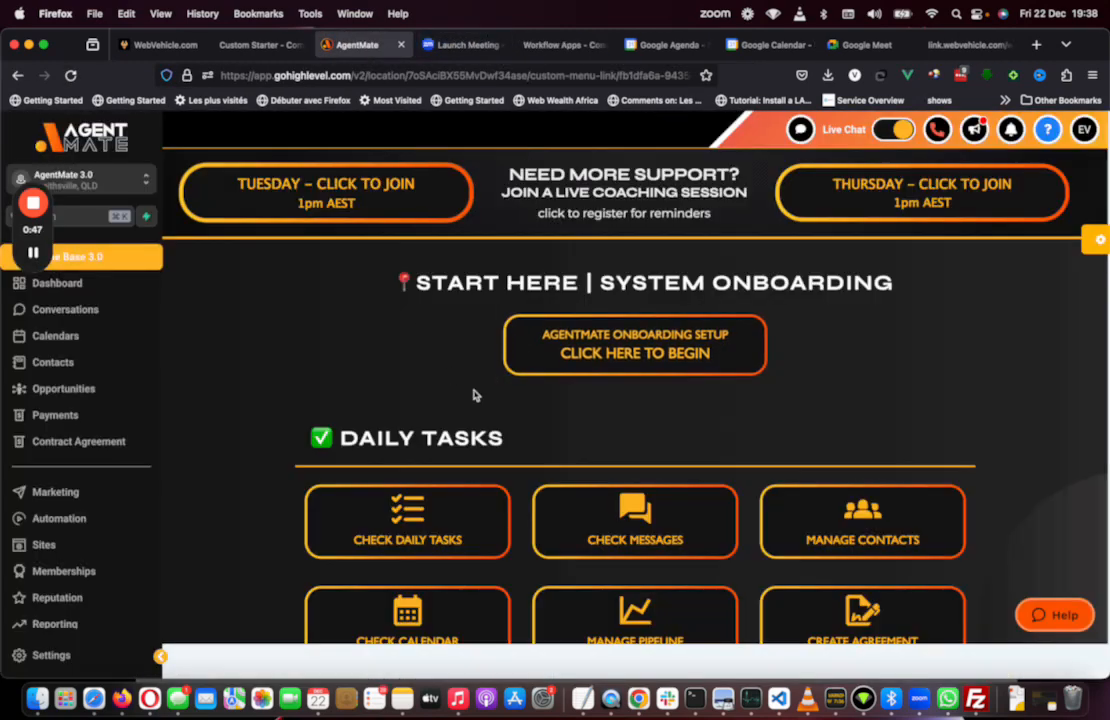
Step: Open Check Daily Tasks to view the task list, then return to the Knowledge Base 3.0 launchpad
scroll(474, 395, "down", 3)
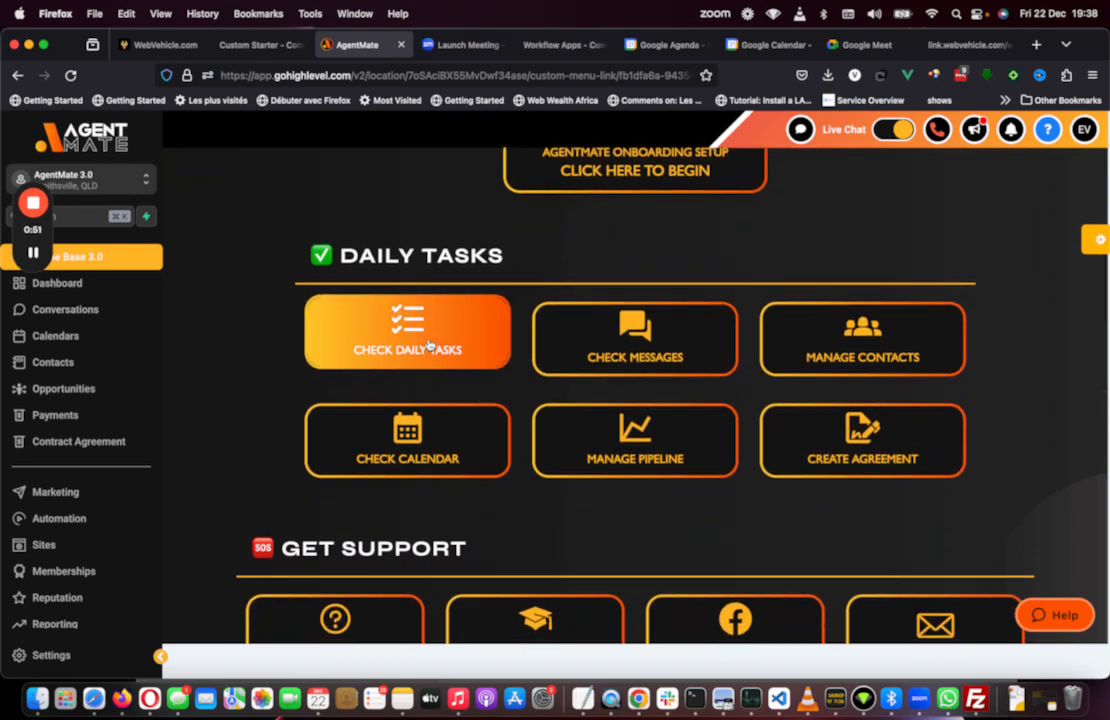
left_click(429, 344)
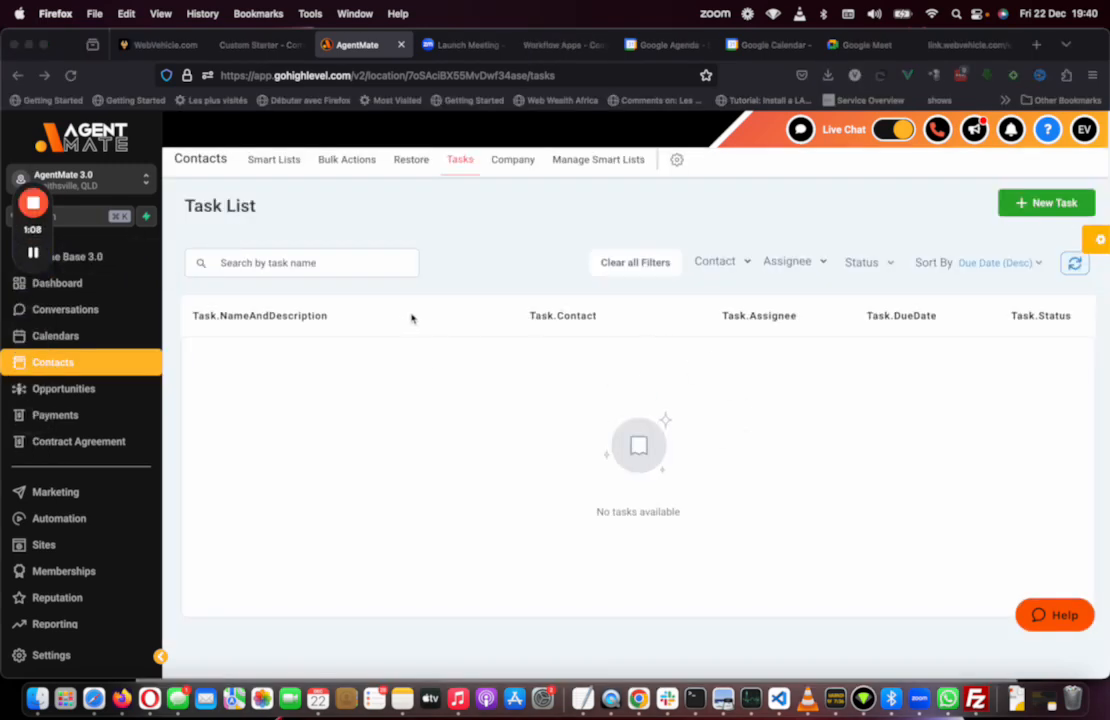
left_click(105, 258)
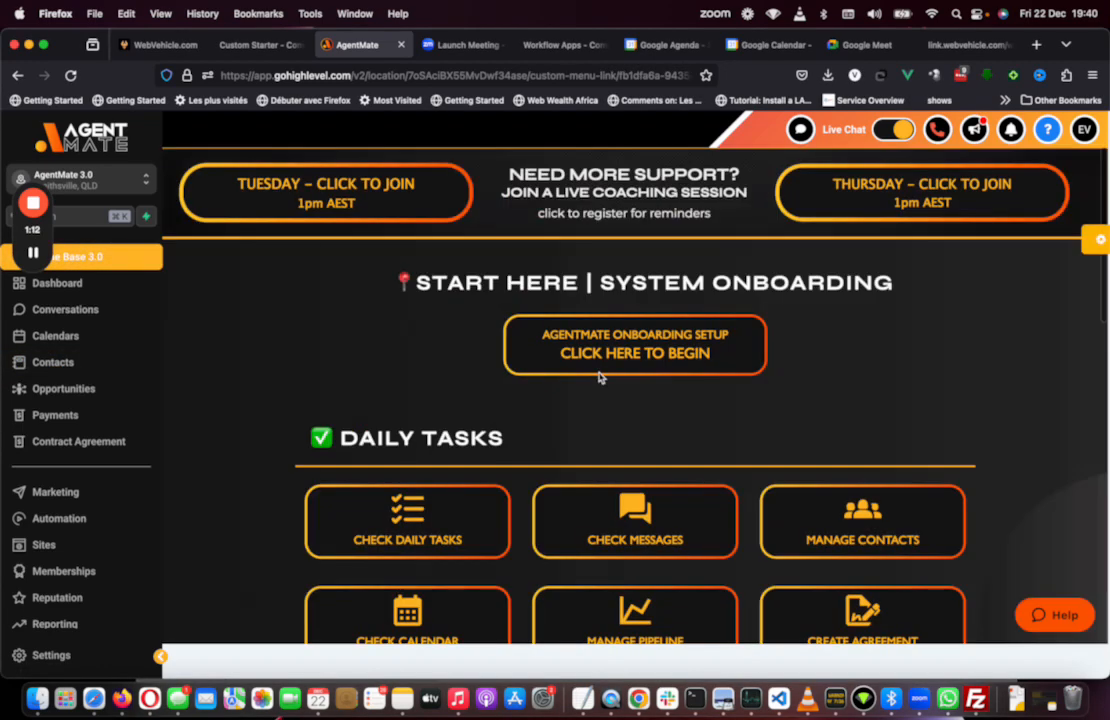
Step: Scroll to the Get Support section, open the Knowledge Base help center, and return to the AgentMate tab
scroll(584, 419, "down", 1)
scroll(583, 419, "down", 2)
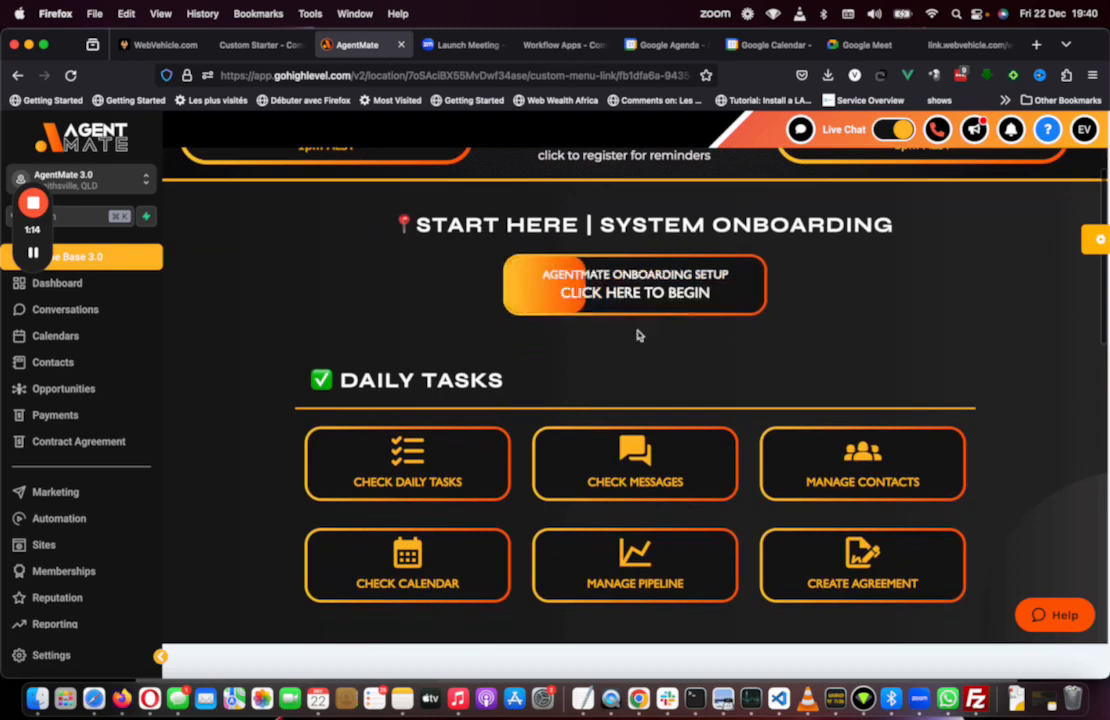
scroll(630, 420, "down", 5)
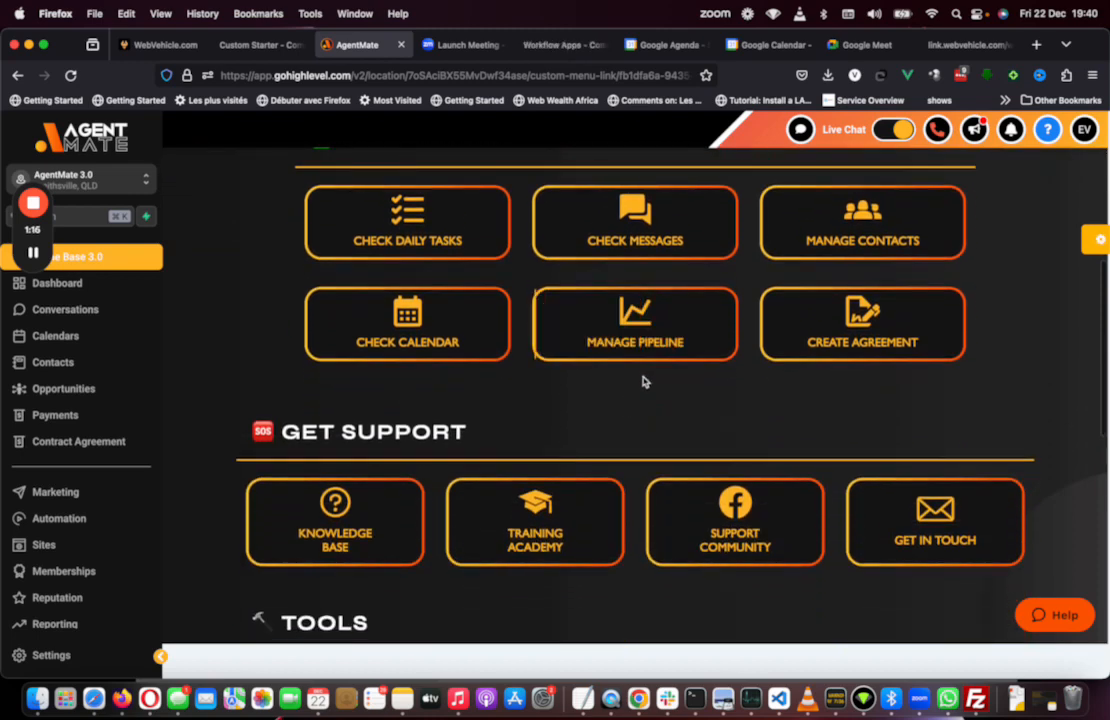
scroll(641, 366, "down", 3)
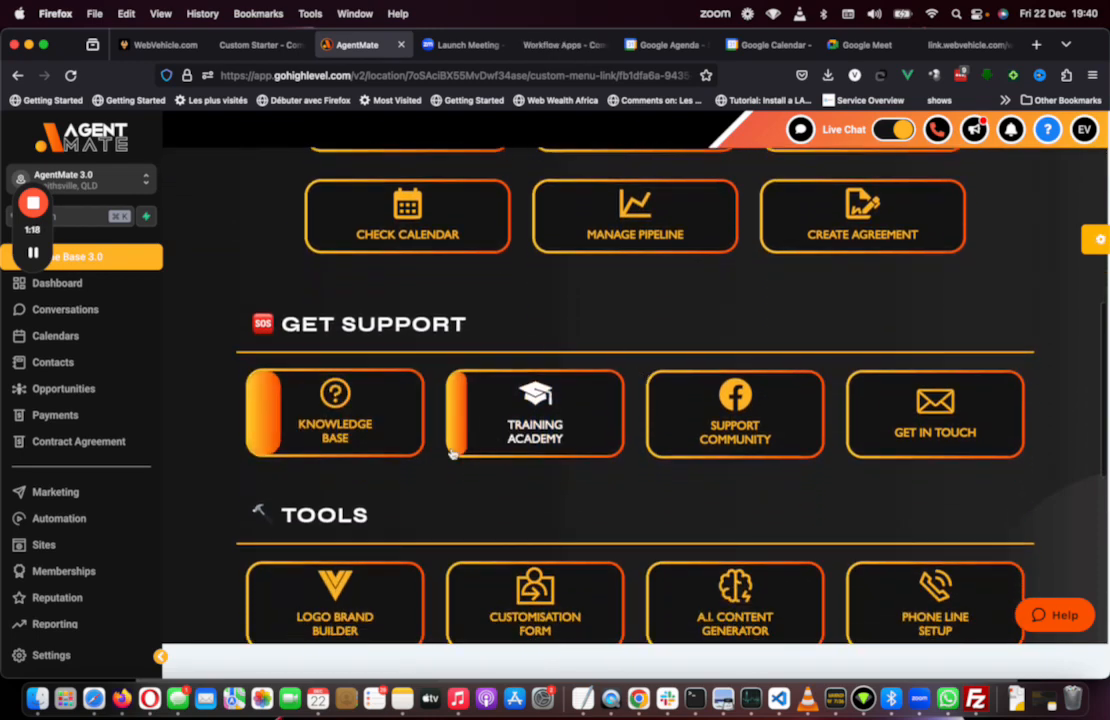
left_click(386, 433)
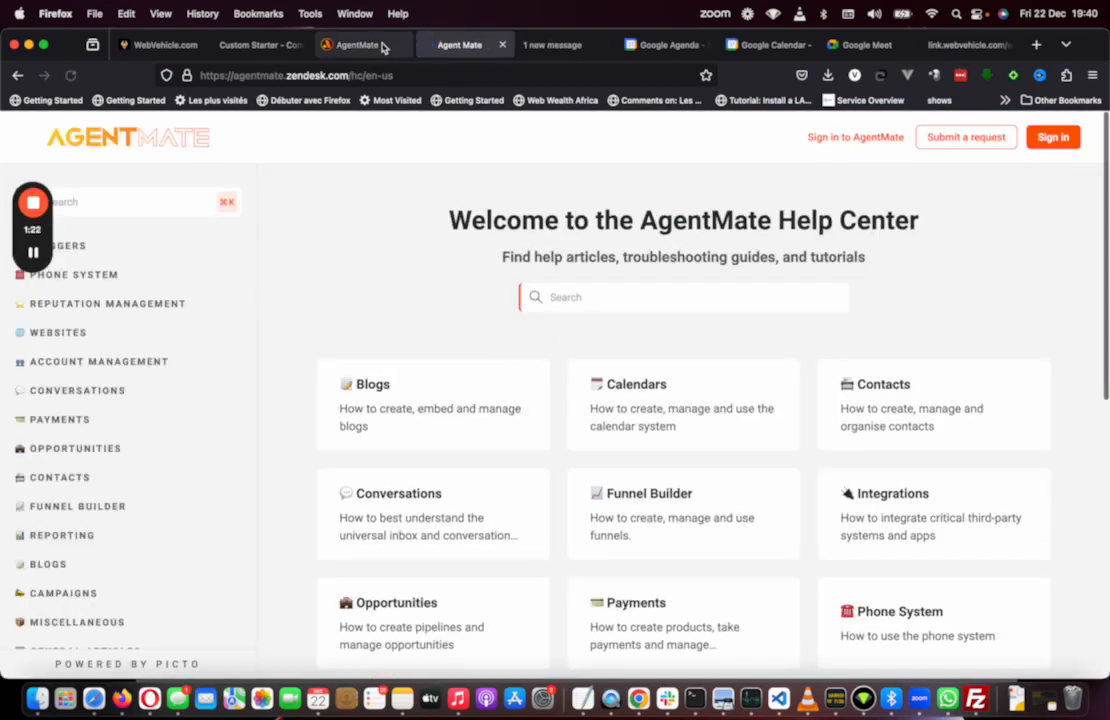
left_click(370, 45)
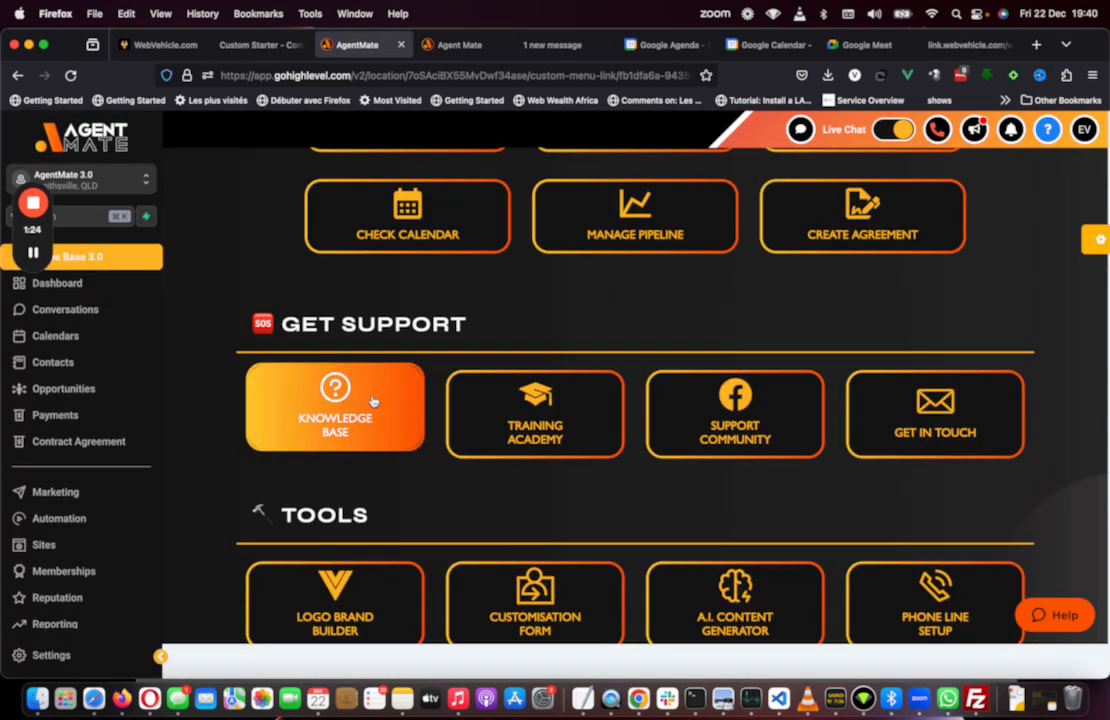
Step: Scroll to the Marketplace section, open Full Marketplace, browse it, and go back
scroll(389, 498, "down", 3)
scroll(634, 317, "down", 4)
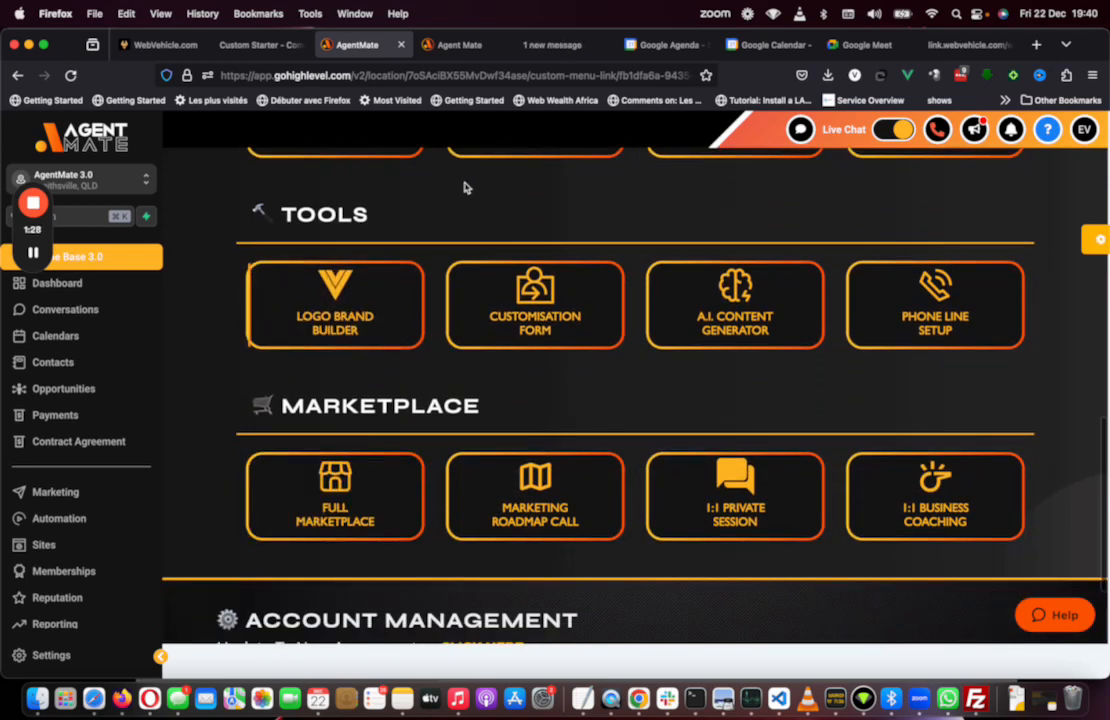
scroll(402, 322, "down", 3)
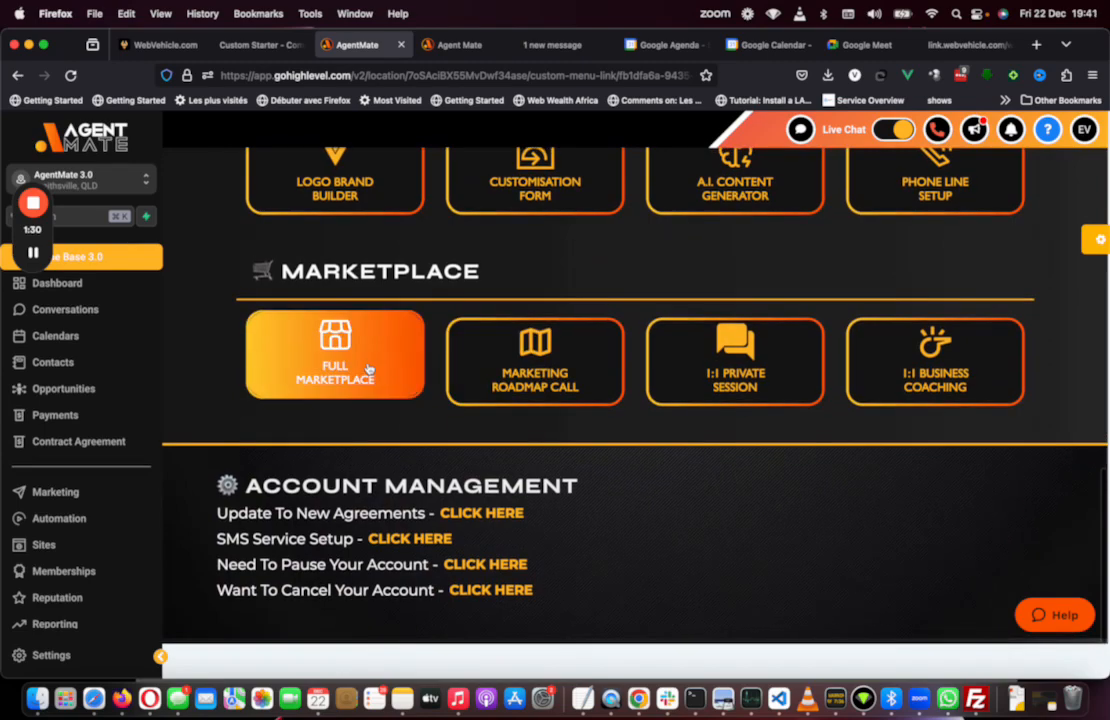
left_click(380, 340)
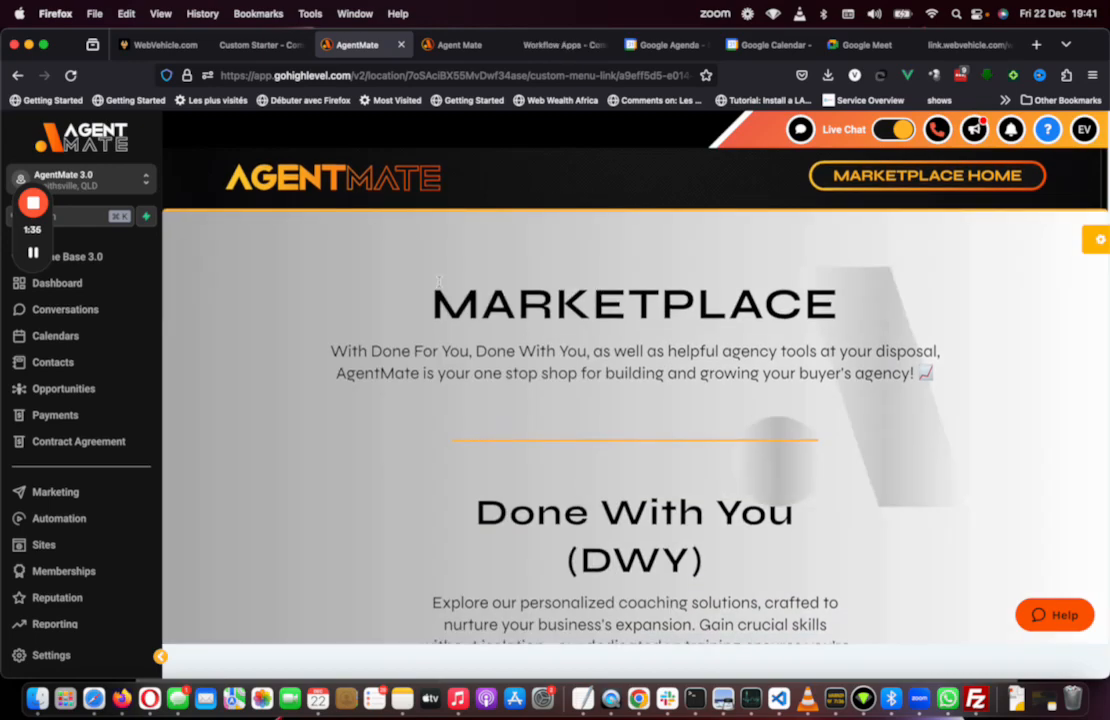
scroll(420, 383, "down", 10)
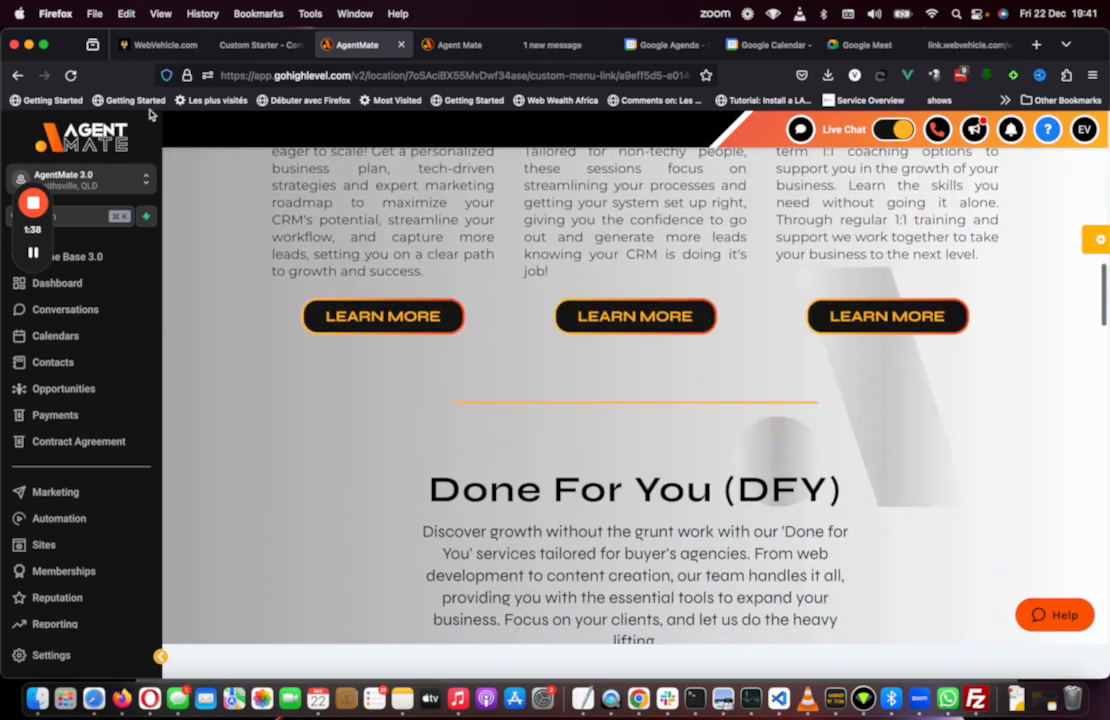
left_click(18, 76)
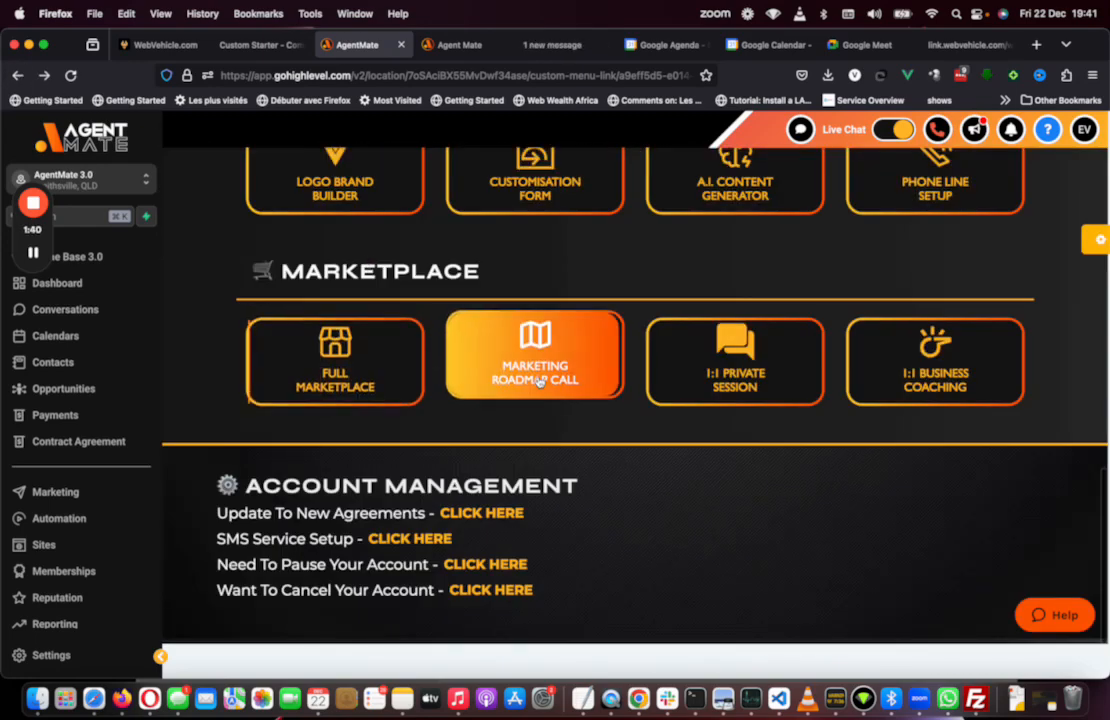
Step: Open the Marketing Roadmap Call page, then return to the AgentMate tab
left_click(539, 381)
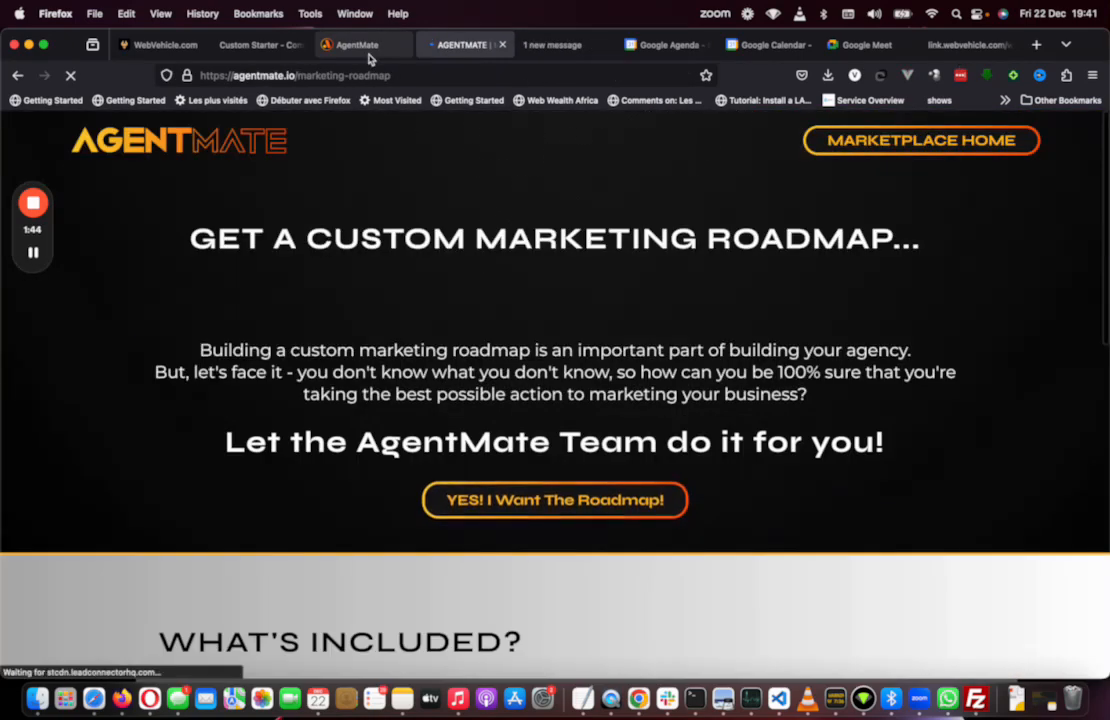
left_click(366, 51)
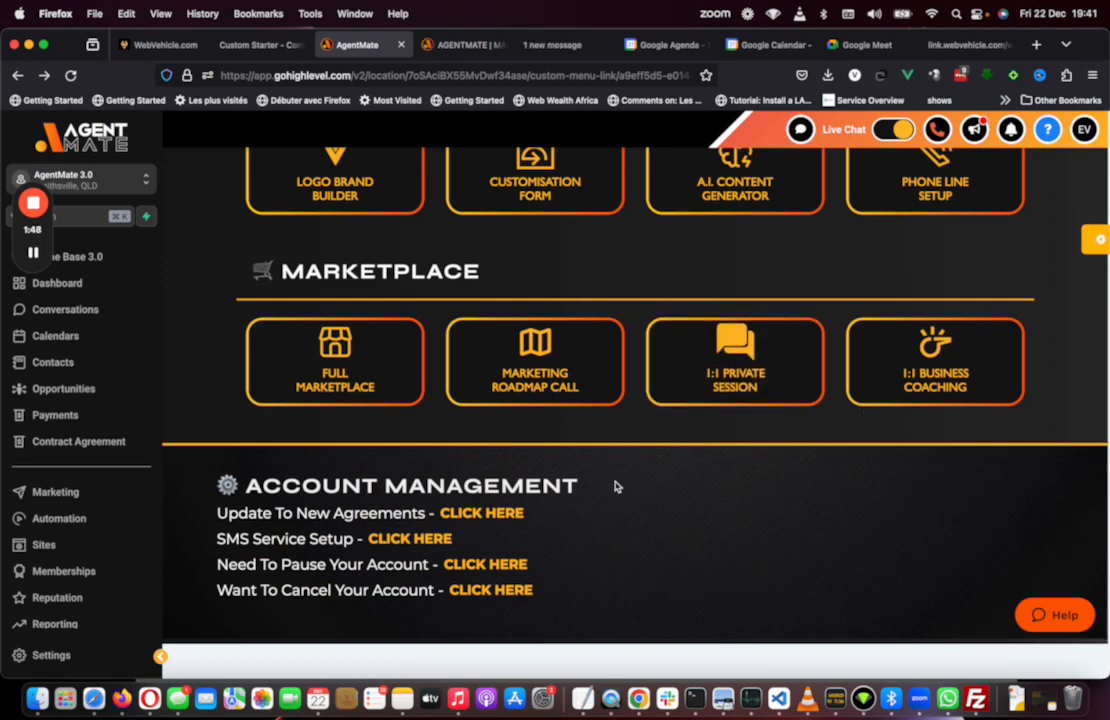
Step: Open the Update To New Agreements form, review its fields, and close it
left_click(501, 514)
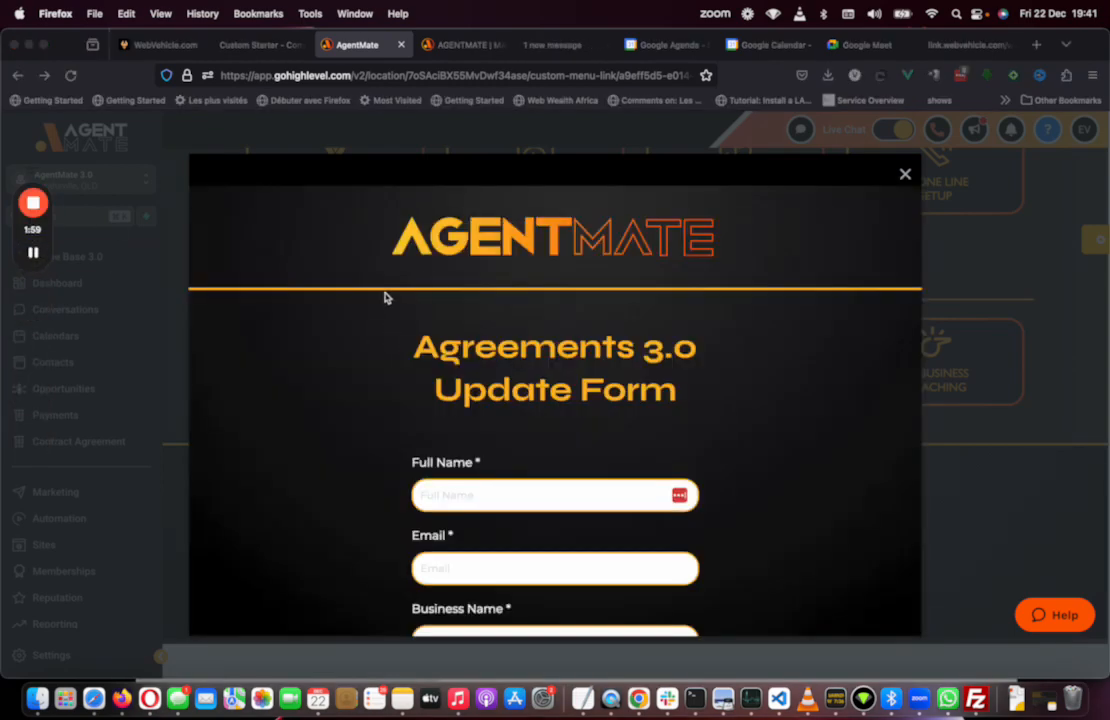
scroll(480, 398, "down", 5)
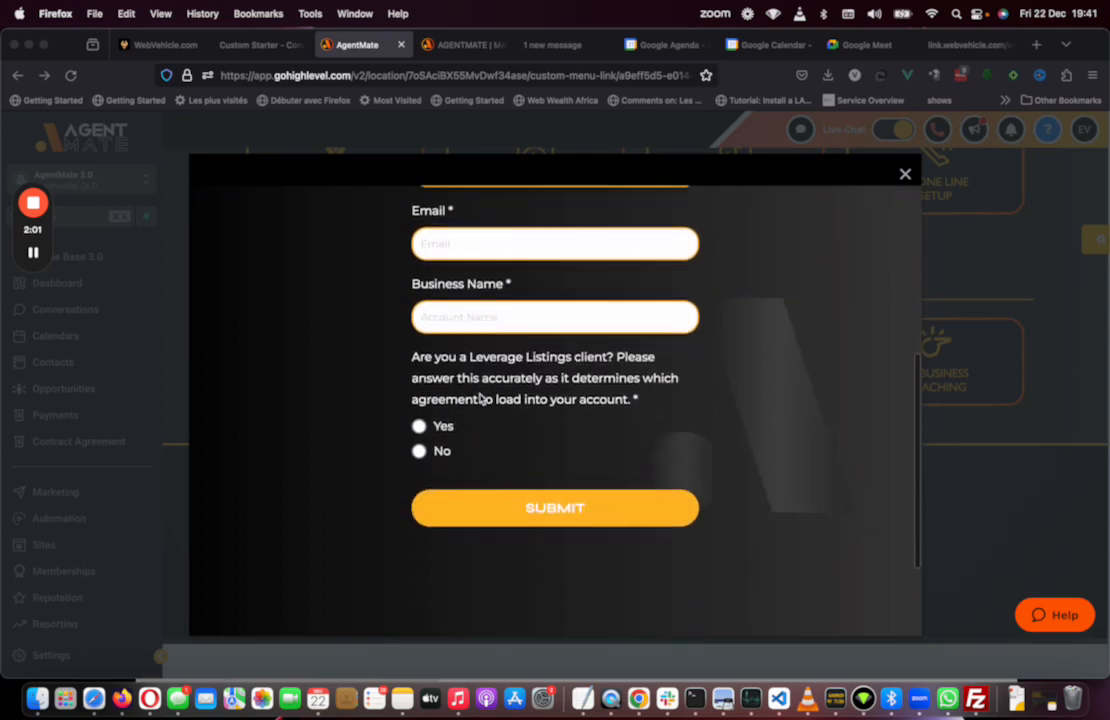
scroll(480, 398, "up", 4)
scroll(480, 398, "up", 3)
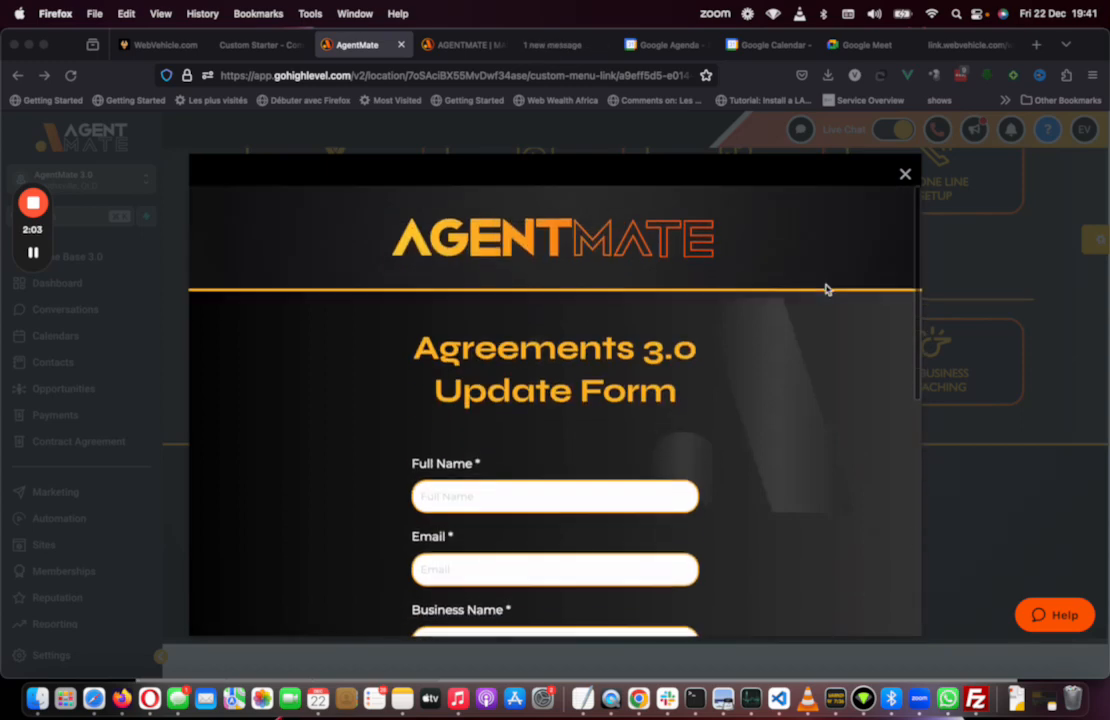
left_click(905, 176)
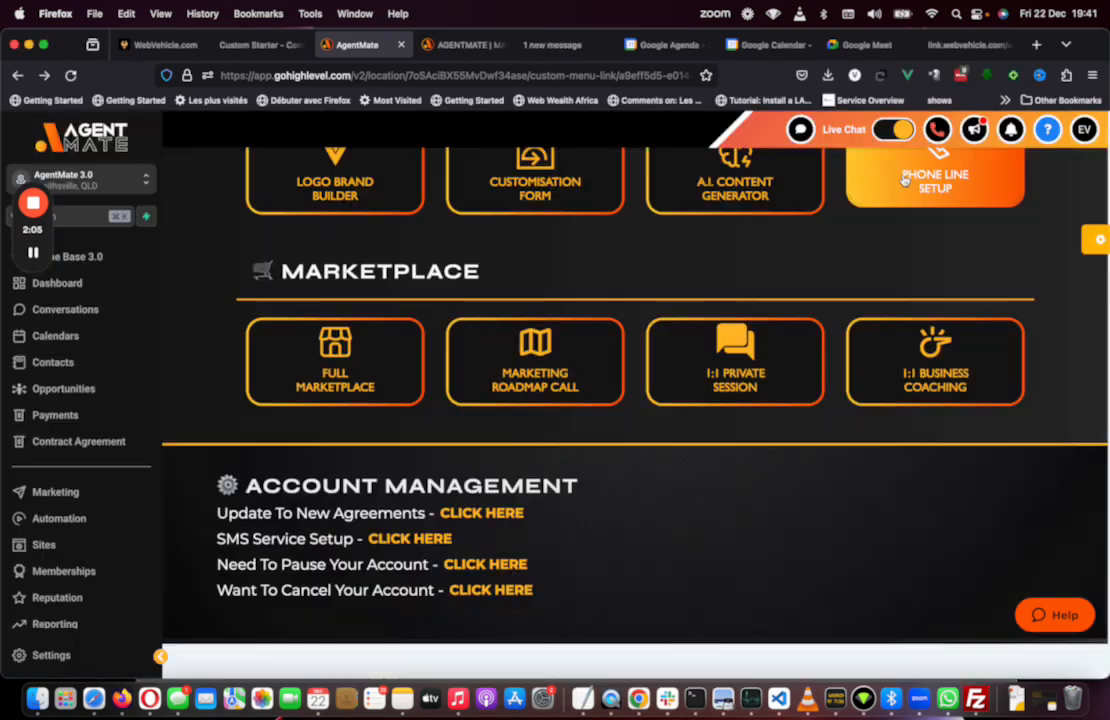
Step: Open the SMS Service Setup phone line form, close it, and scroll back to the top of the launchpad
left_click(424, 542)
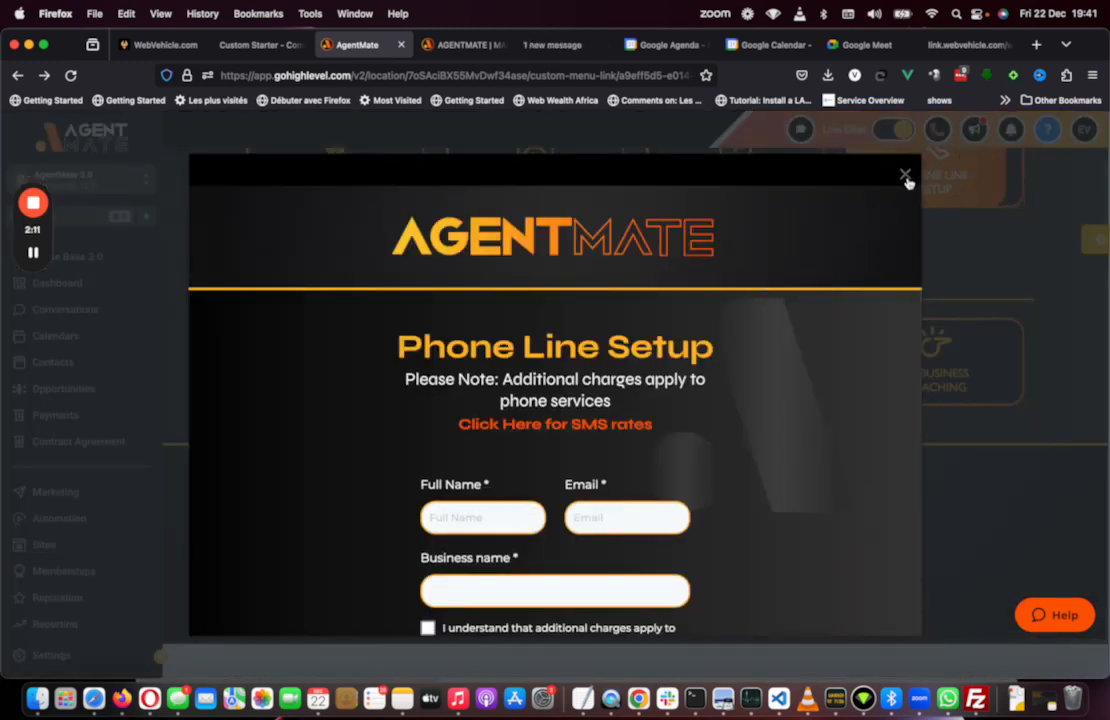
left_click(904, 178)
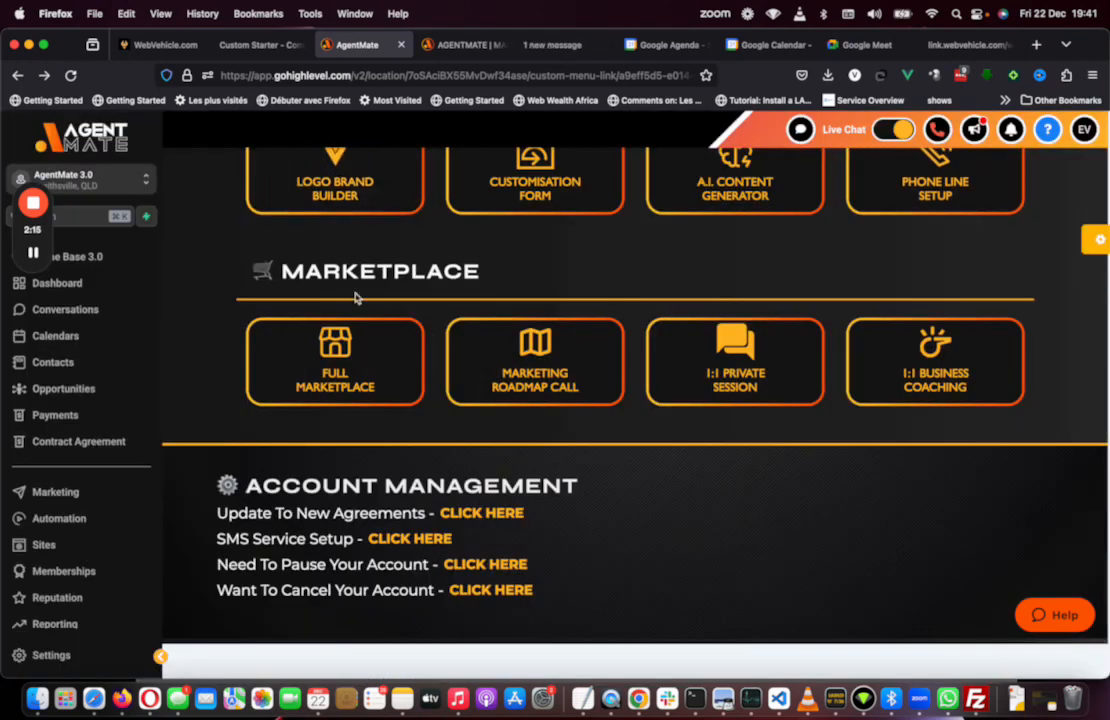
scroll(355, 365, "up", 5)
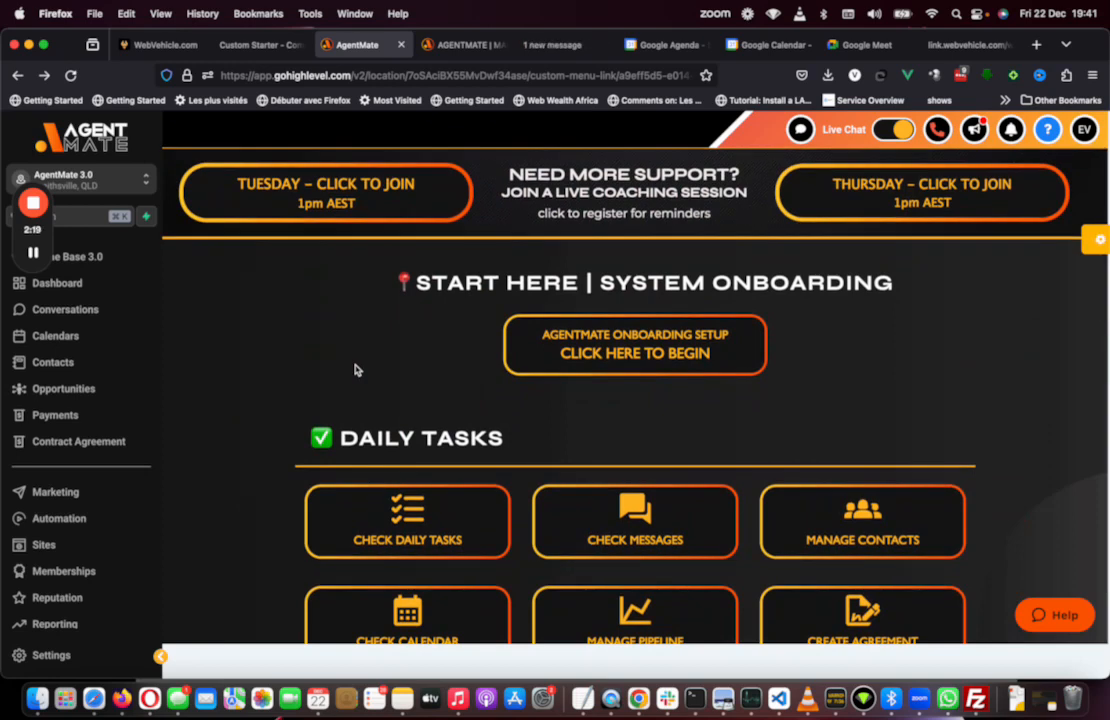
Step: Switch to the Custom Starter tab, then to the WebVehicle launchpad tab
left_click(255, 46)
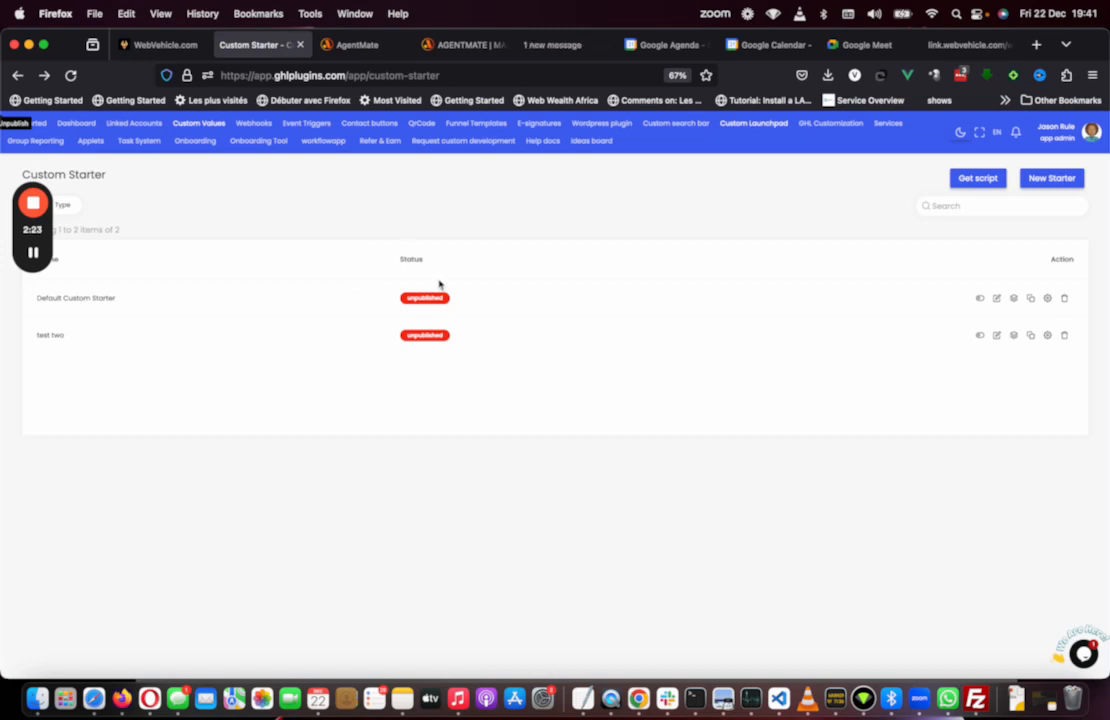
left_click(186, 54)
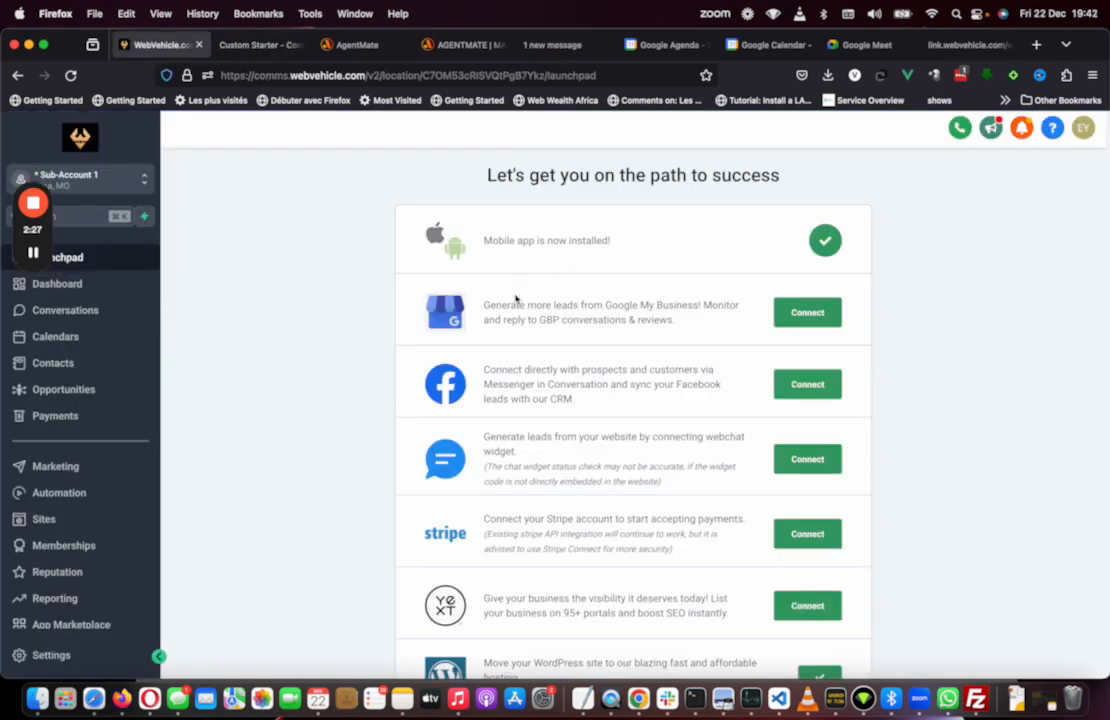
Step: Return to the Custom Starter list and create a new custom starter named loom
left_click(345, 47)
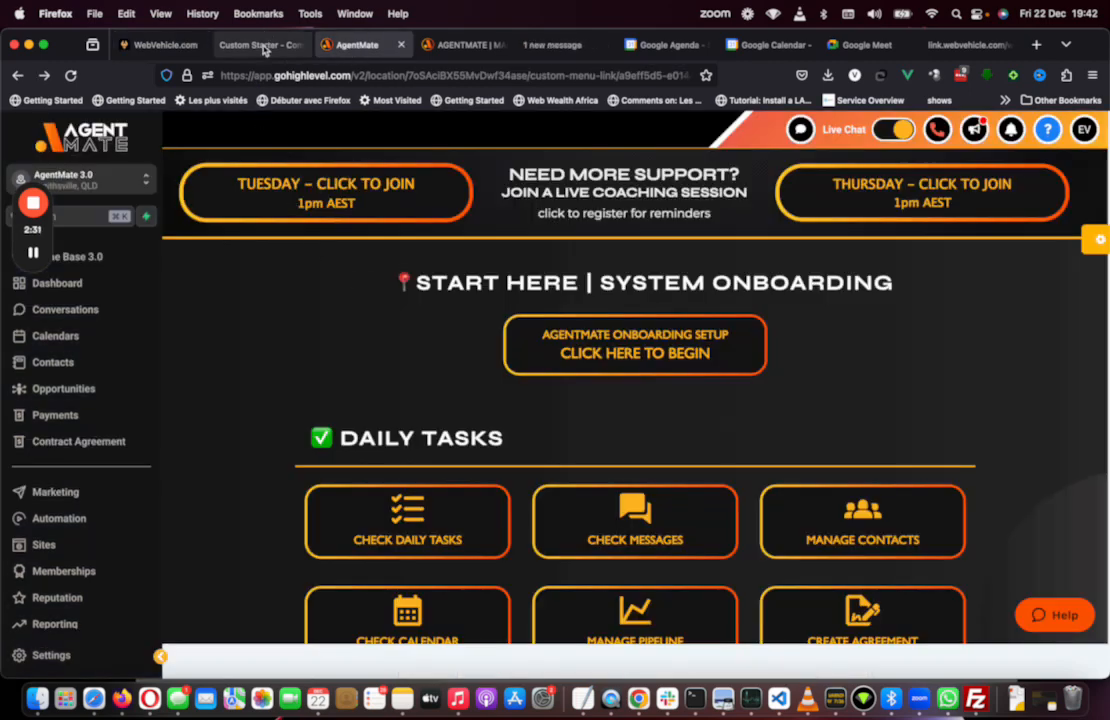
left_click(263, 46)
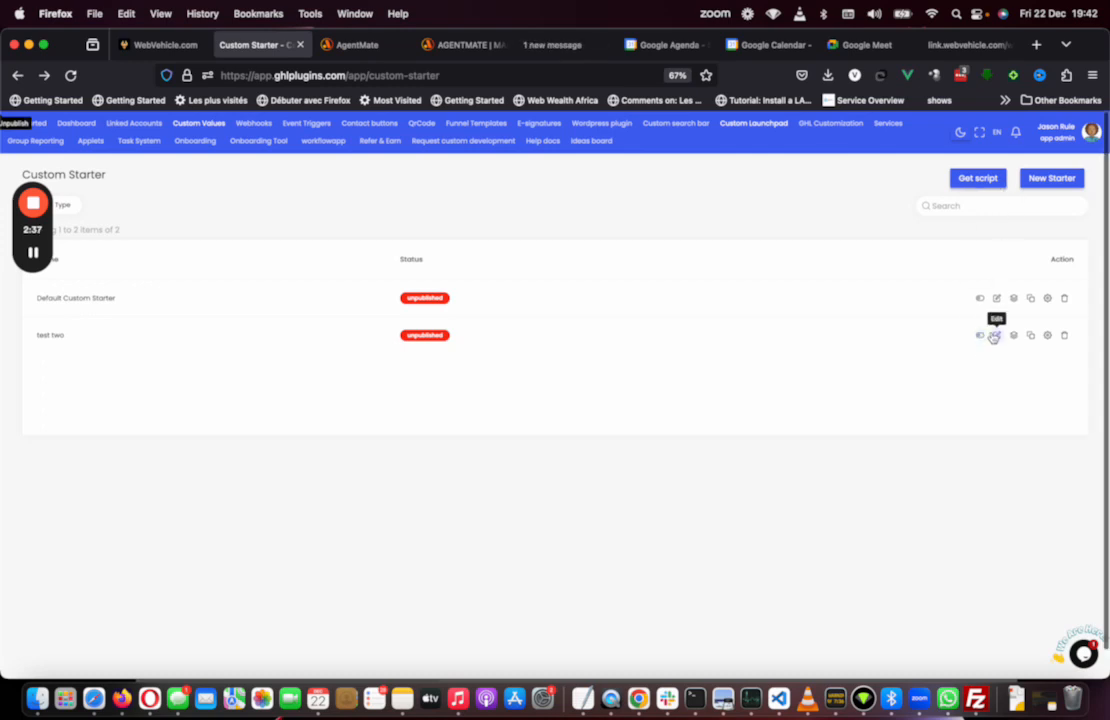
left_click(1053, 178)
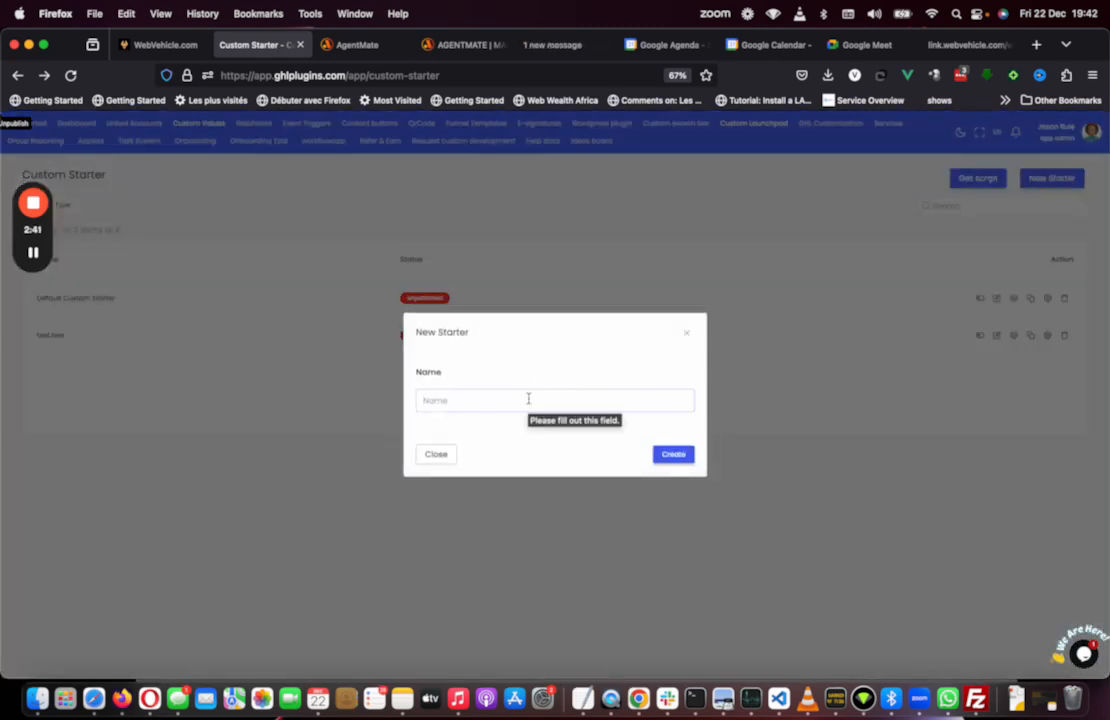
left_click(528, 399)
type("loom")
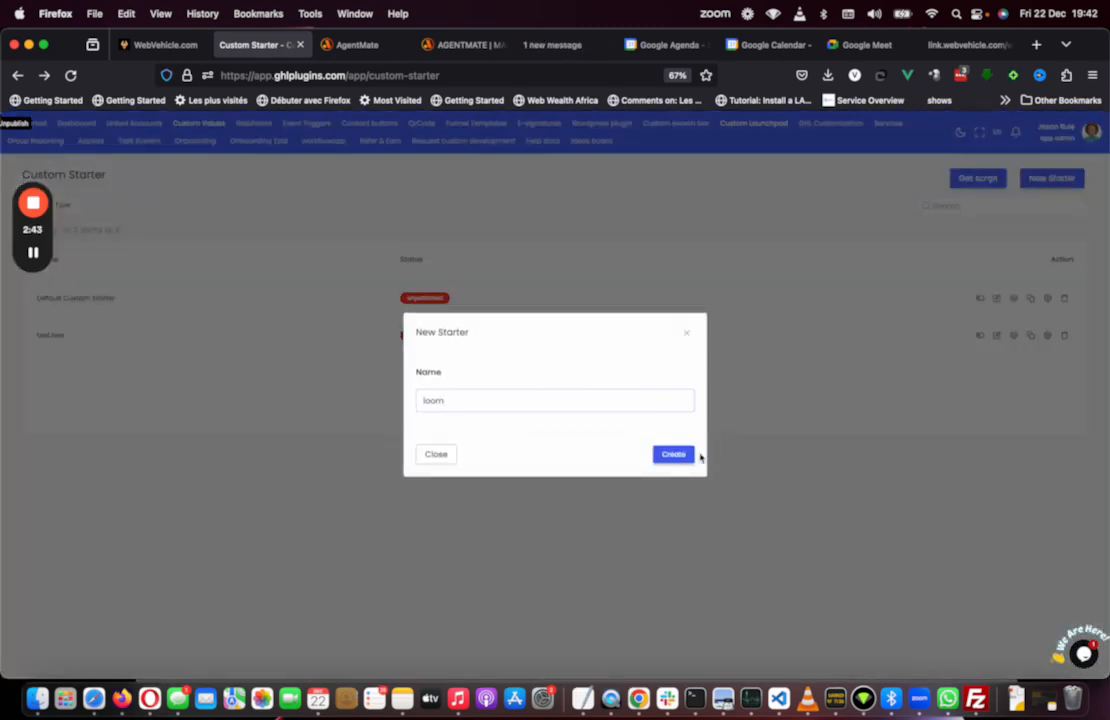
left_click(675, 454)
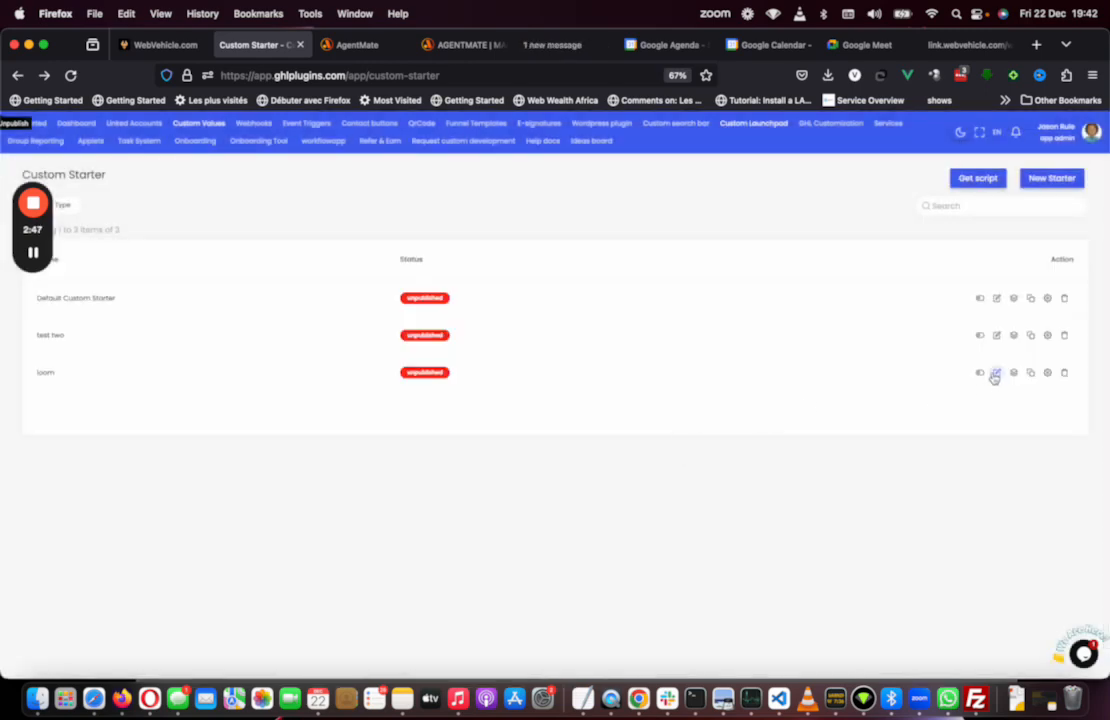
Step: Open the loom starter in the setup editor and scroll through its default launchpad layout
left_click(995, 374)
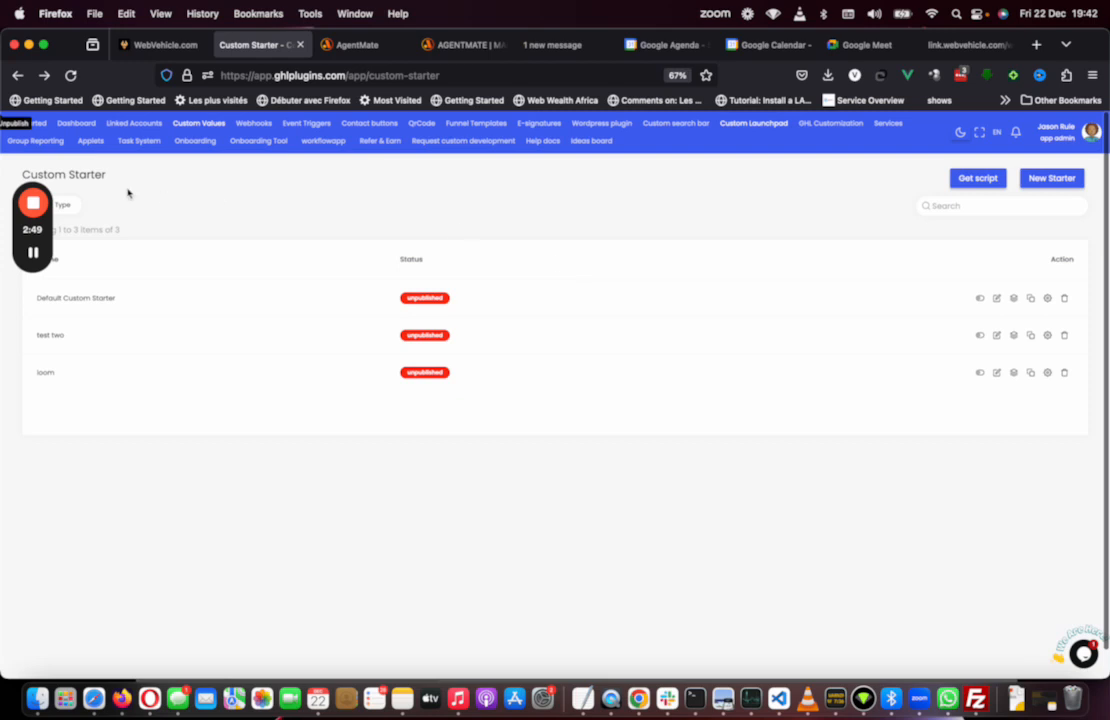
left_click(33, 254)
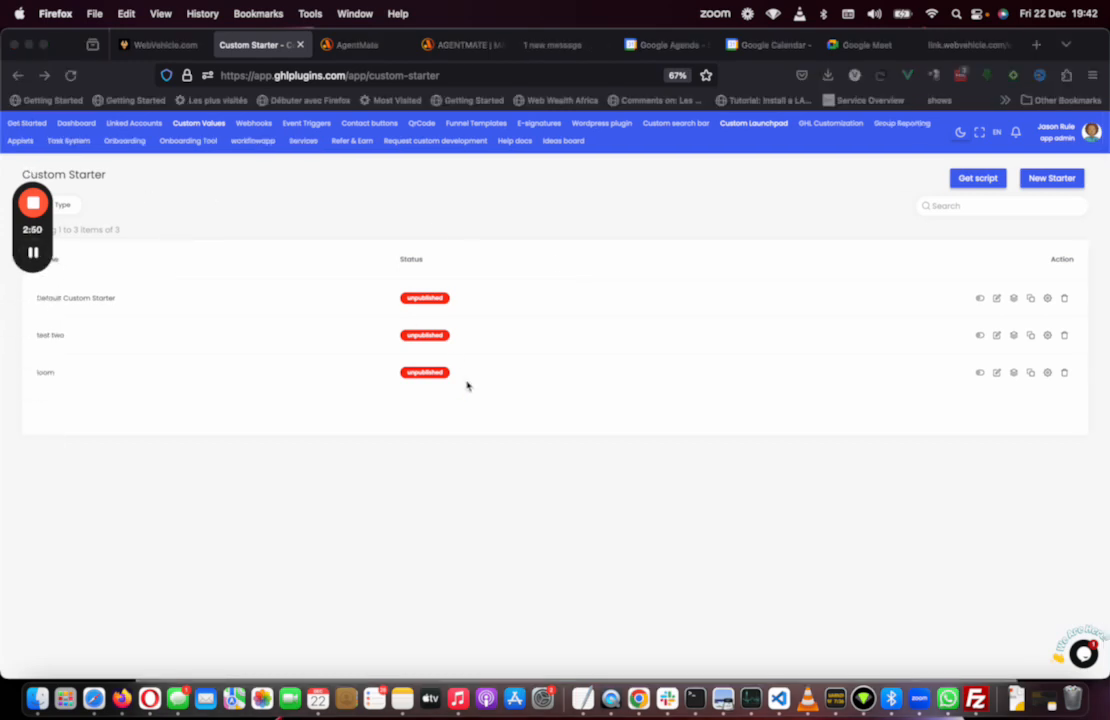
left_click(1014, 377)
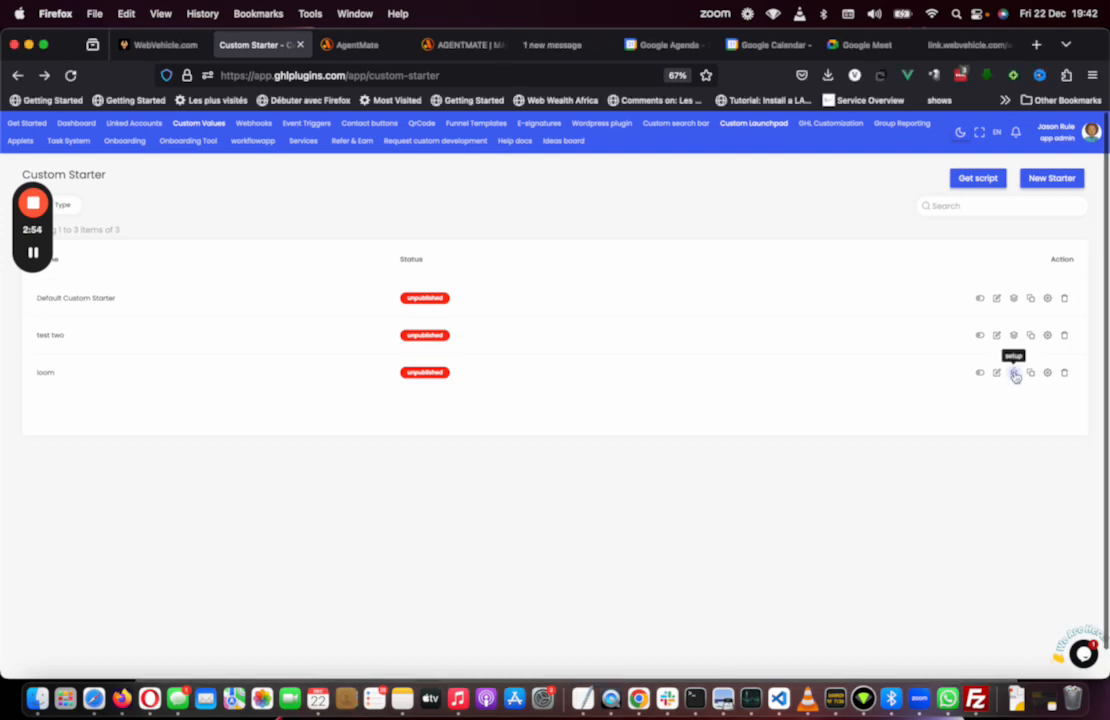
left_click(1014, 374)
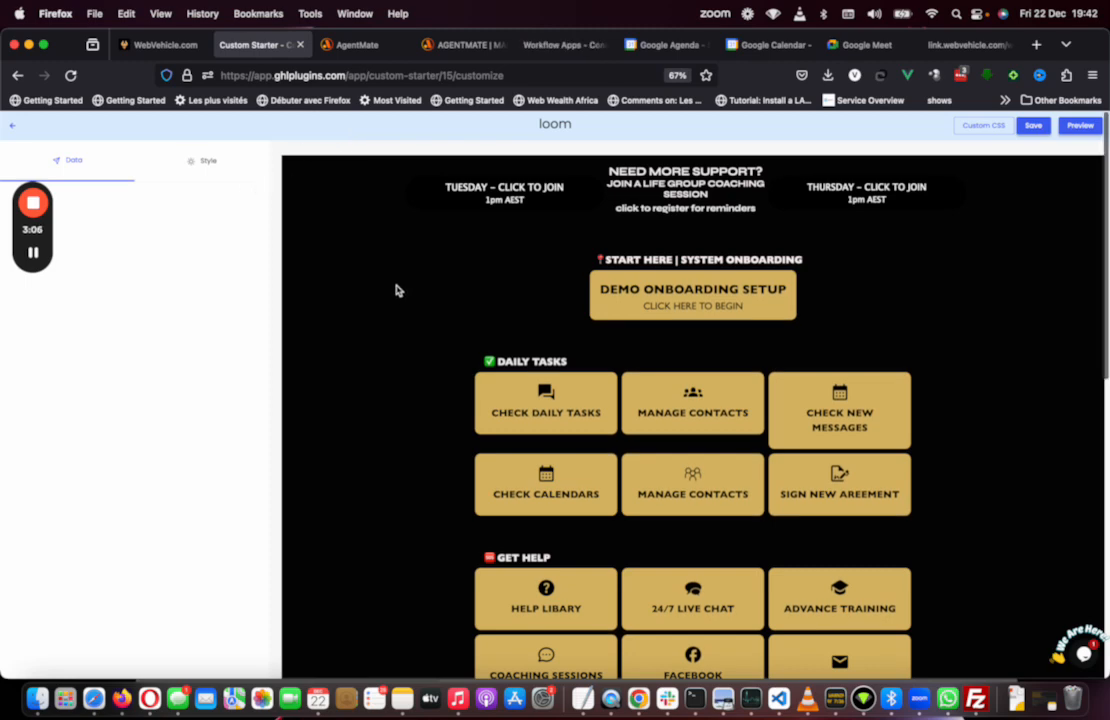
scroll(571, 453, "down", 10)
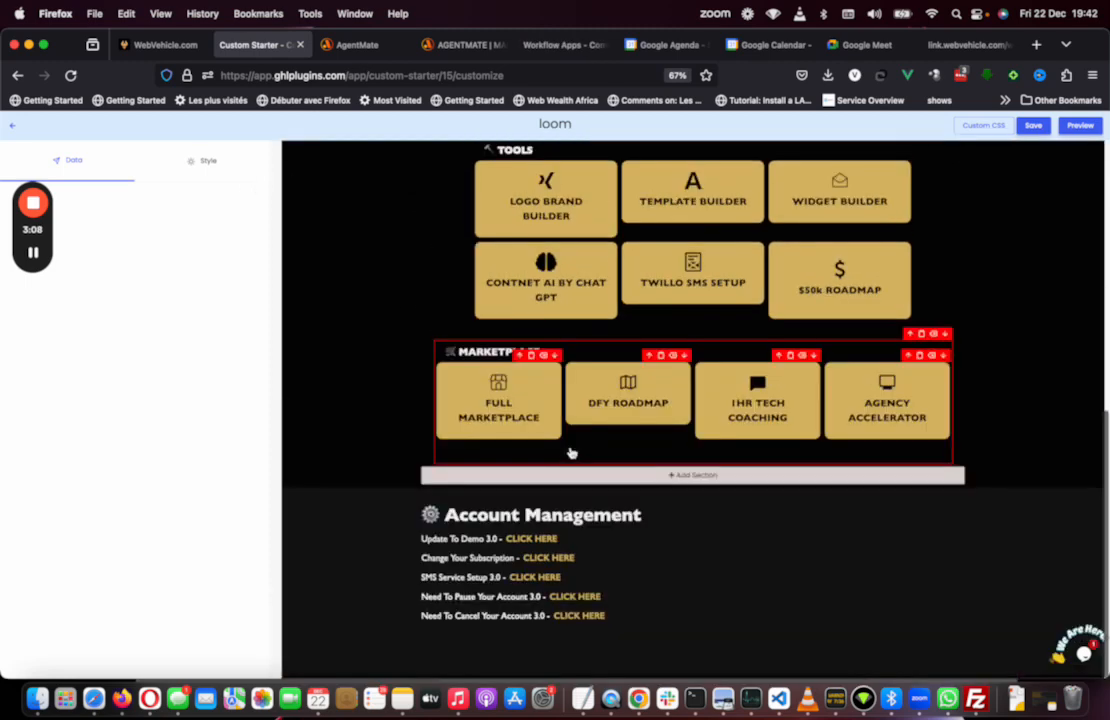
scroll(571, 453, "up", 10)
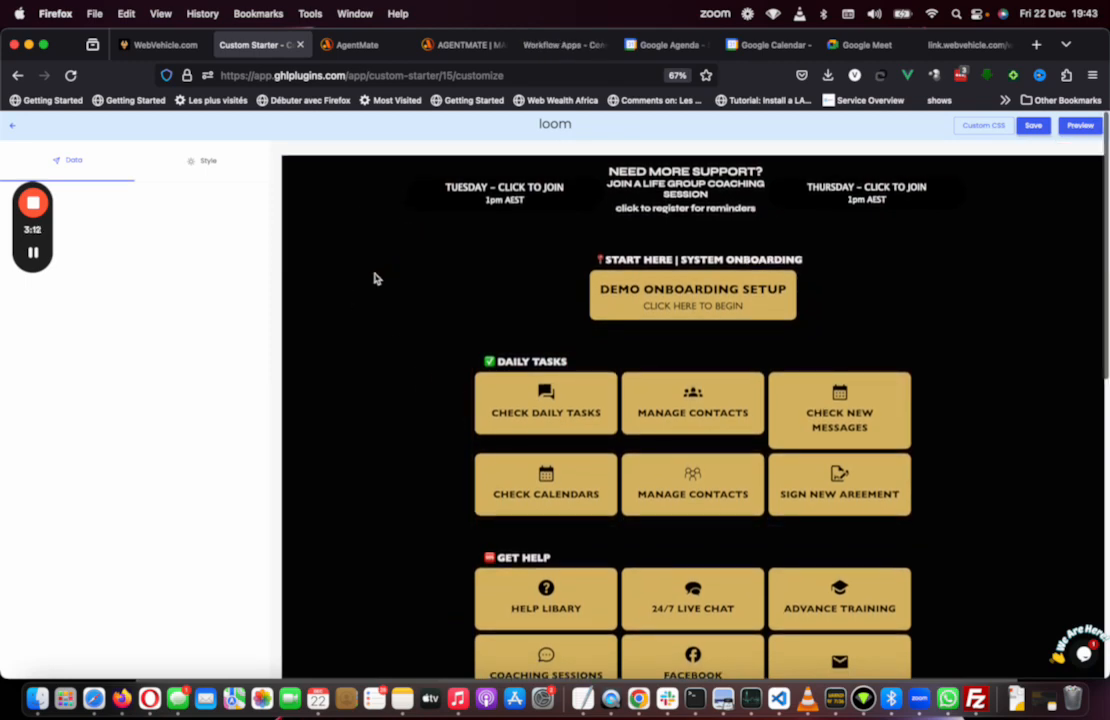
Step: Set the starter page's background colour to dark purple with the colour picker
left_click(212, 164)
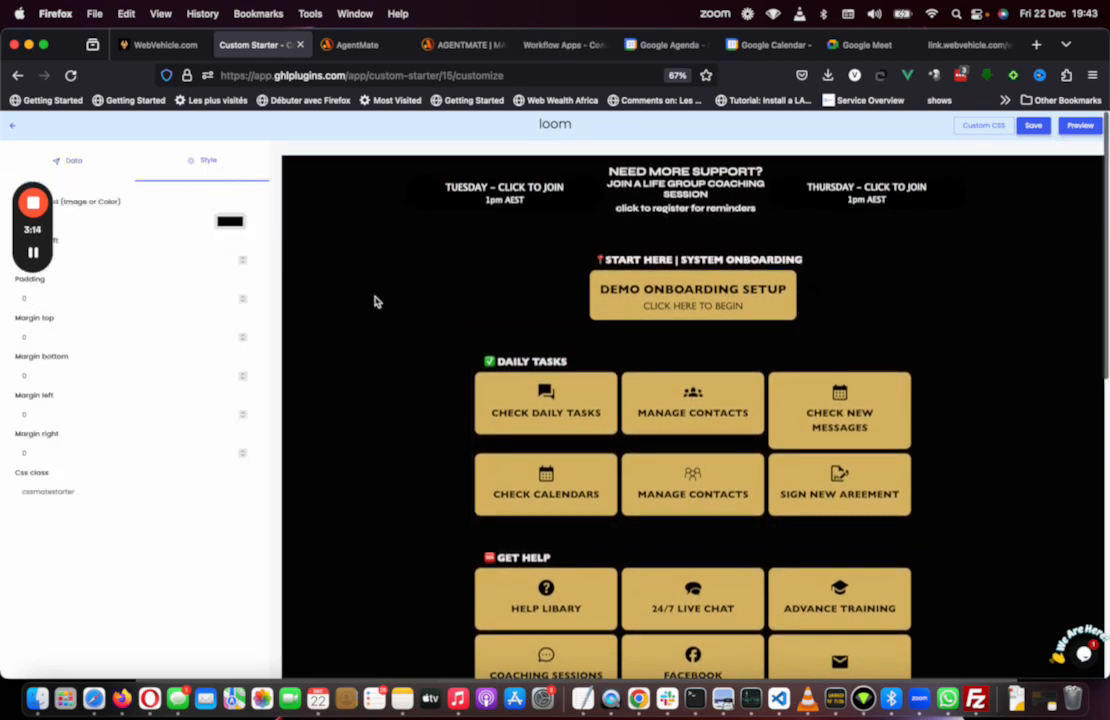
left_click(229, 221)
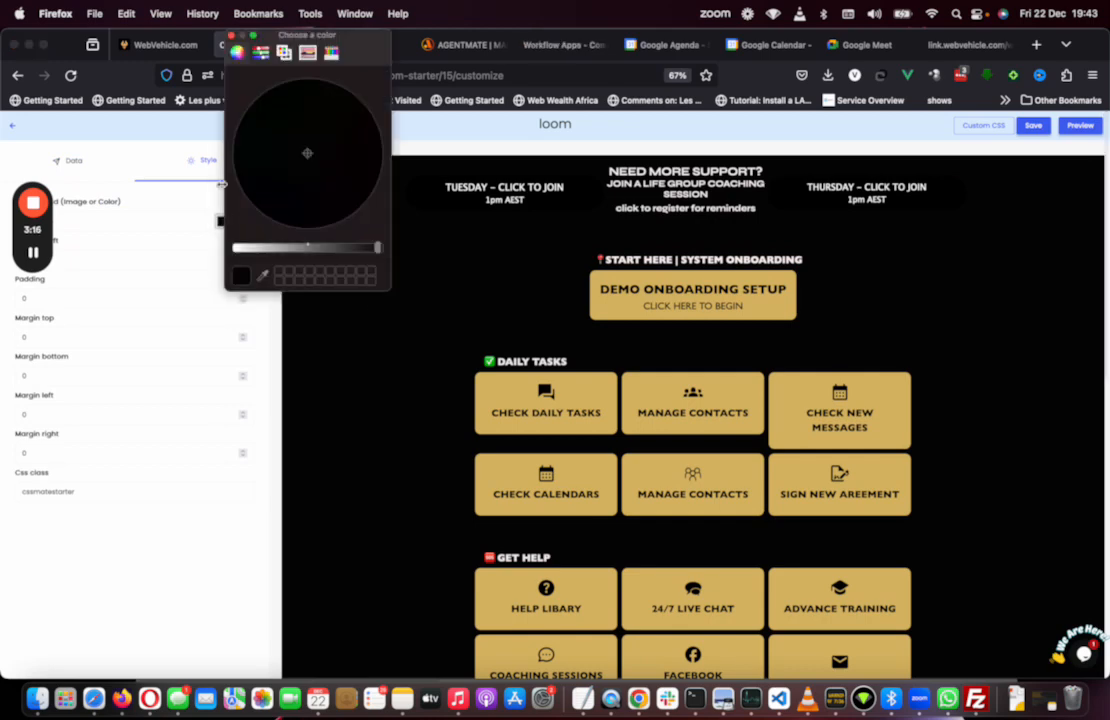
left_click(159, 46)
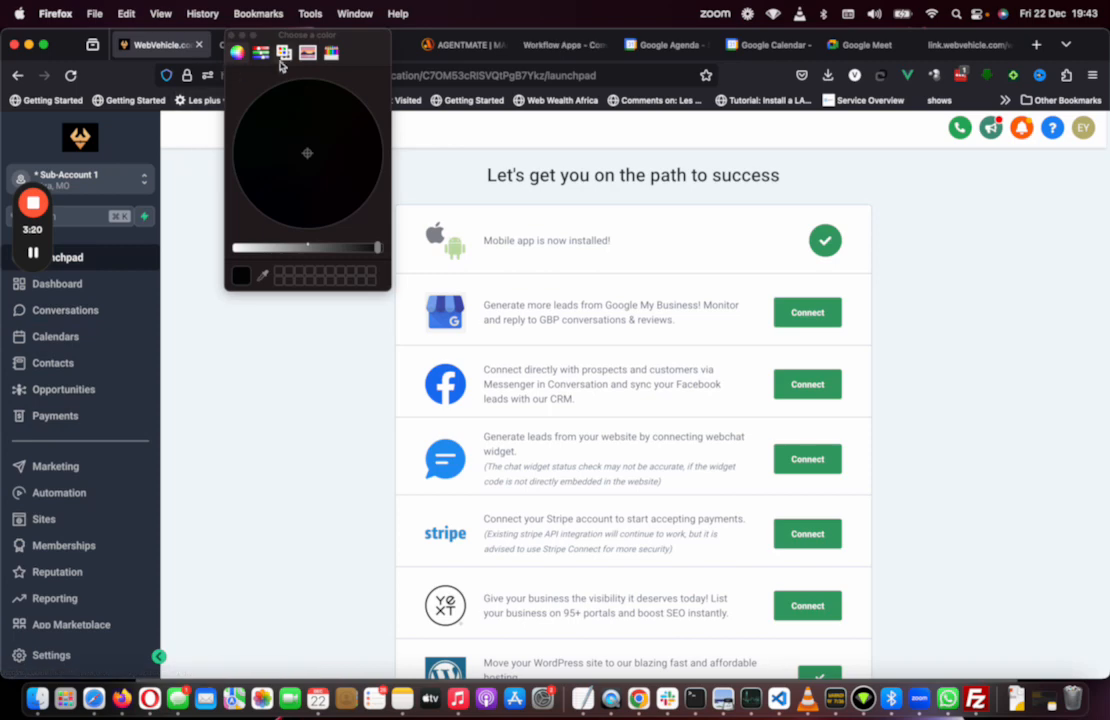
left_click(232, 36)
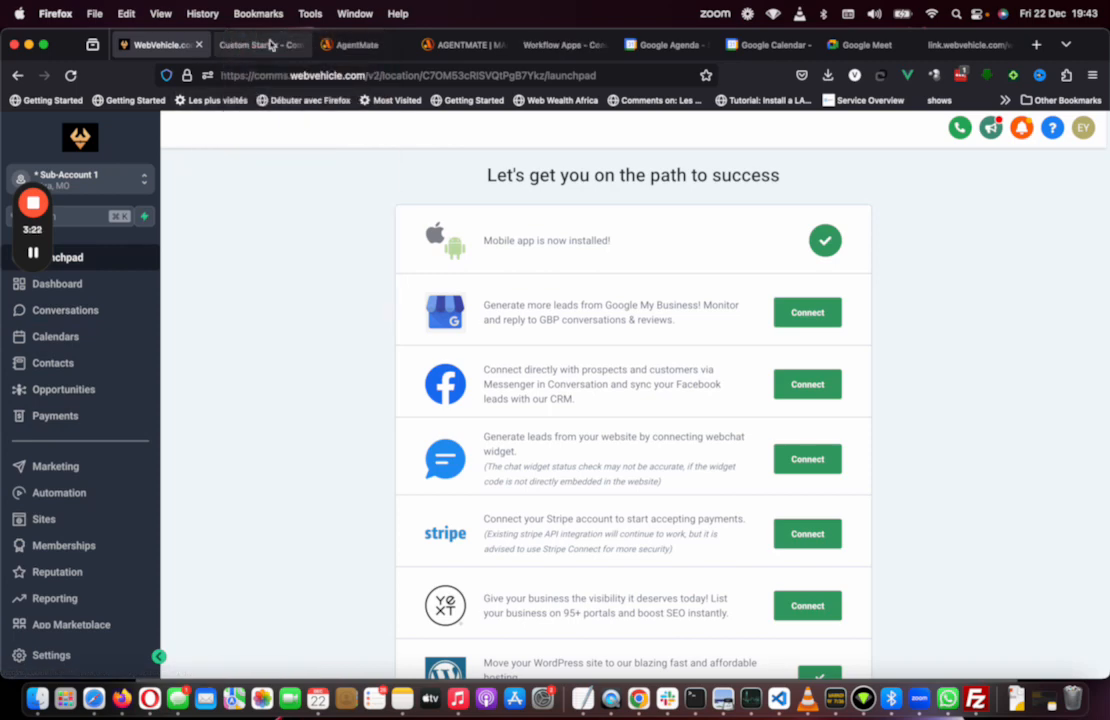
left_click(256, 47)
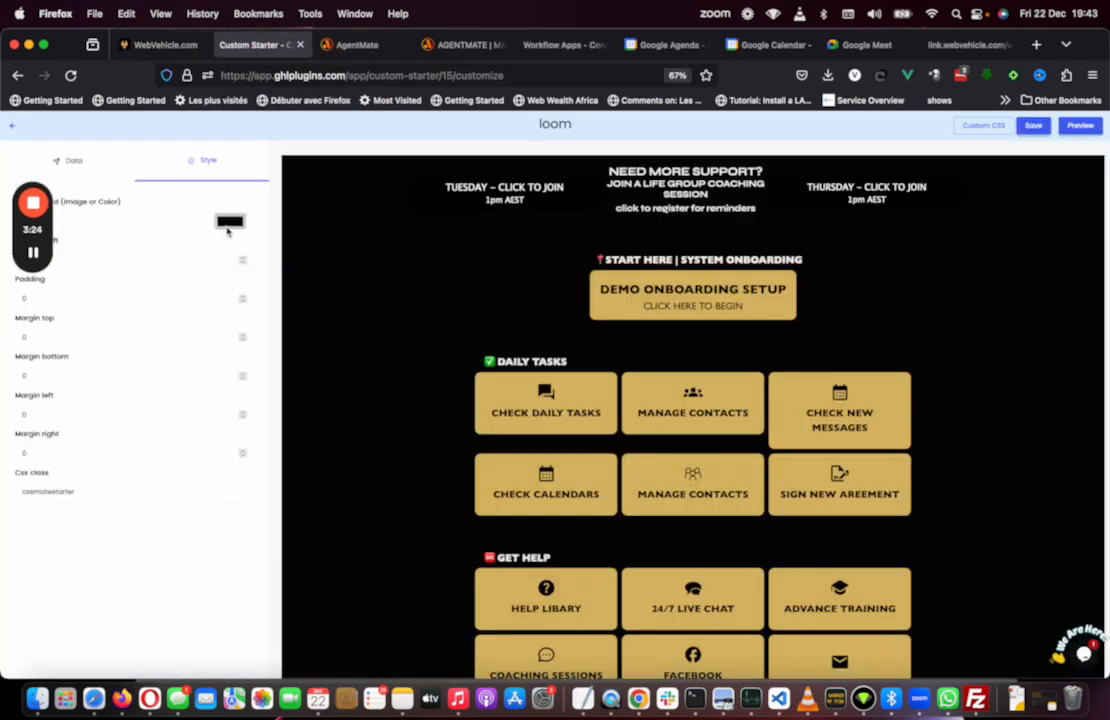
left_click(226, 221)
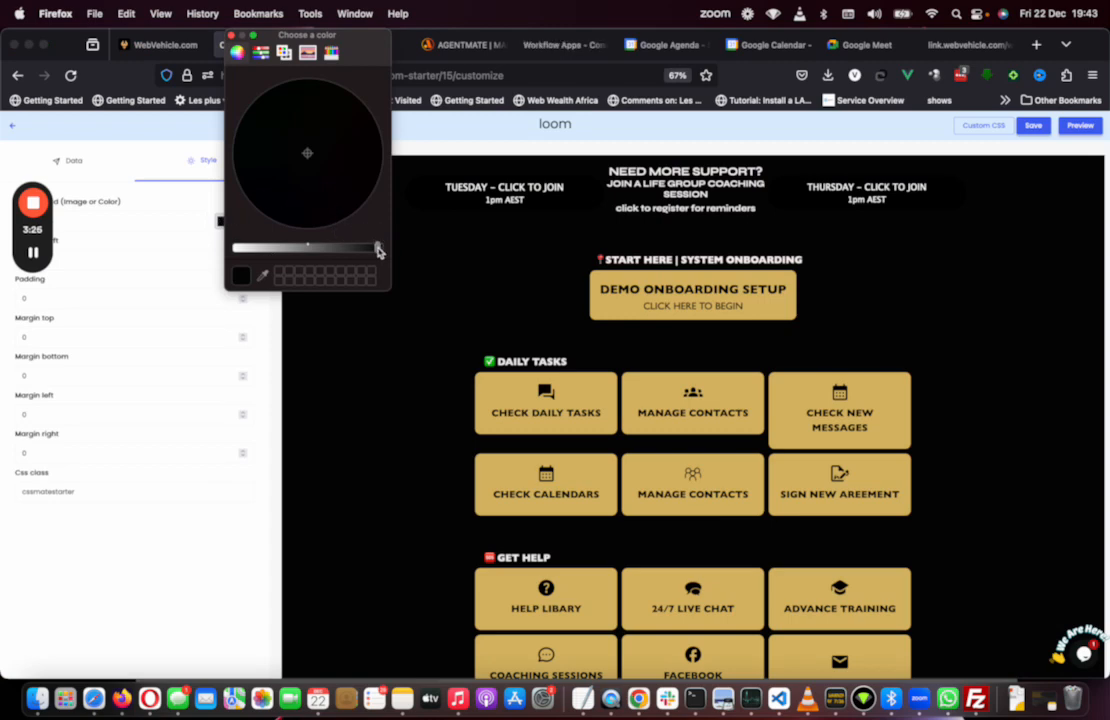
left_click_drag(377, 248, 247, 251)
mouse_move(247, 252)
left_mouse_down()
mouse_move(264, 249)
mouse_move(251, 249)
left_mouse_up()
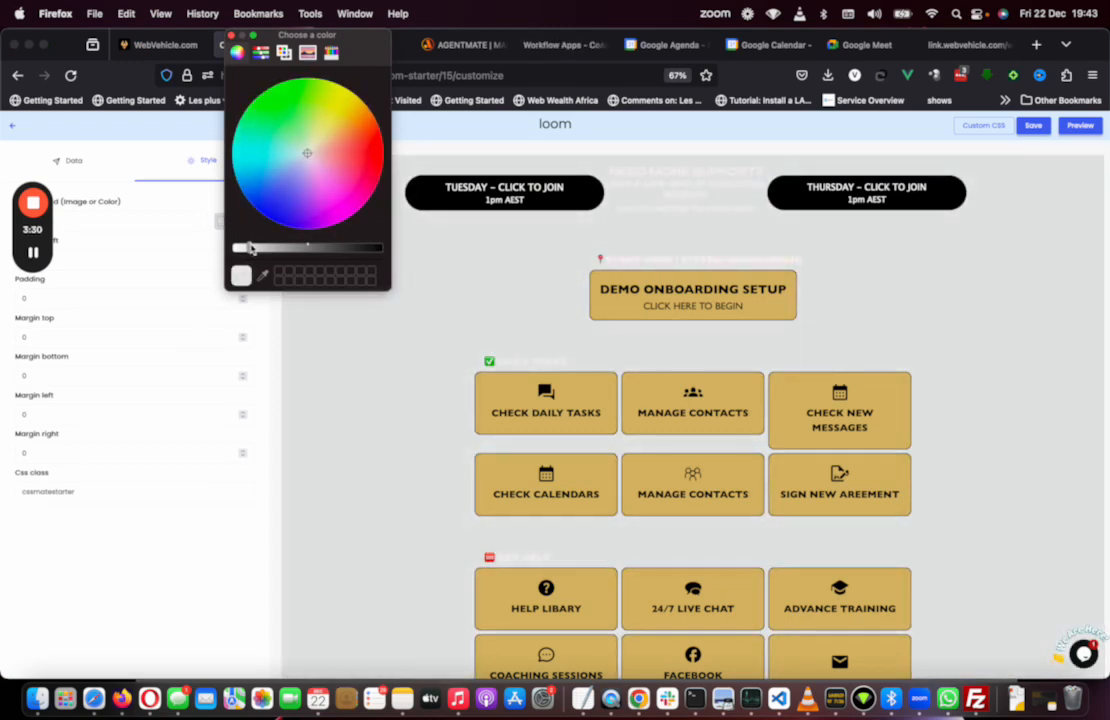
mouse_move(312, 150)
left_mouse_down()
mouse_move(268, 182)
mouse_move(309, 208)
mouse_move(275, 186)
mouse_move(307, 171)
mouse_move(298, 152)
mouse_move(250, 161)
mouse_move(248, 206)
mouse_move(292, 203)
left_mouse_up()
left_click_drag(252, 251, 305, 250)
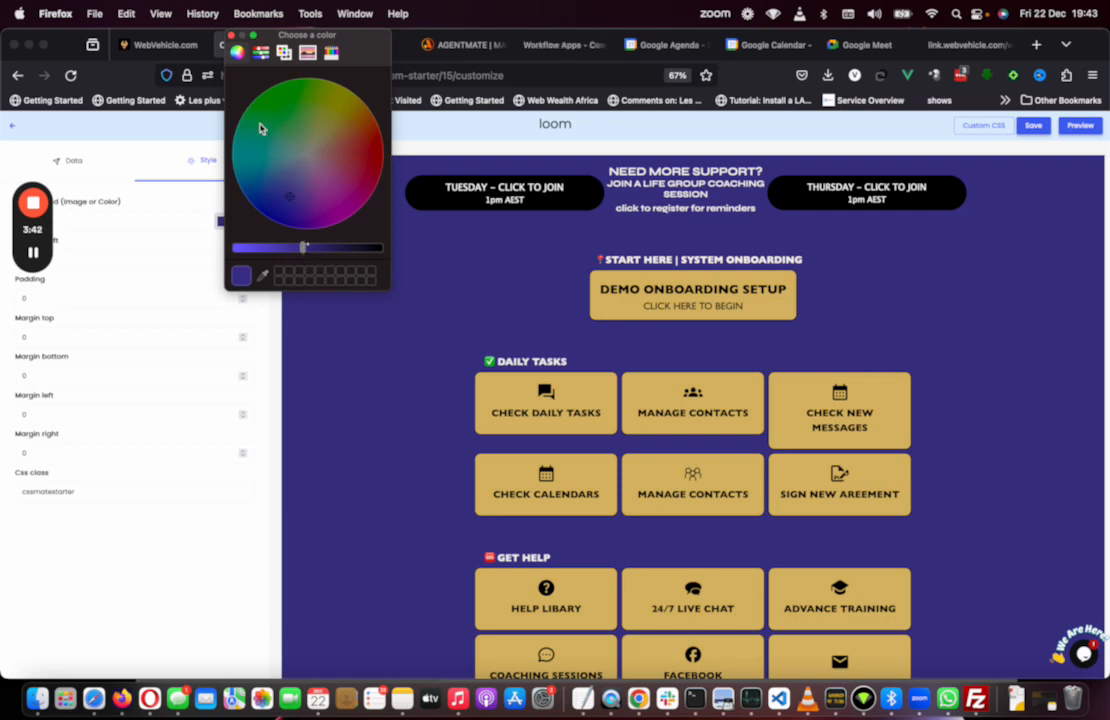
left_click(231, 36)
Step: Select the onboarding setup button on the starter page and open its data settings
left_click(165, 45)
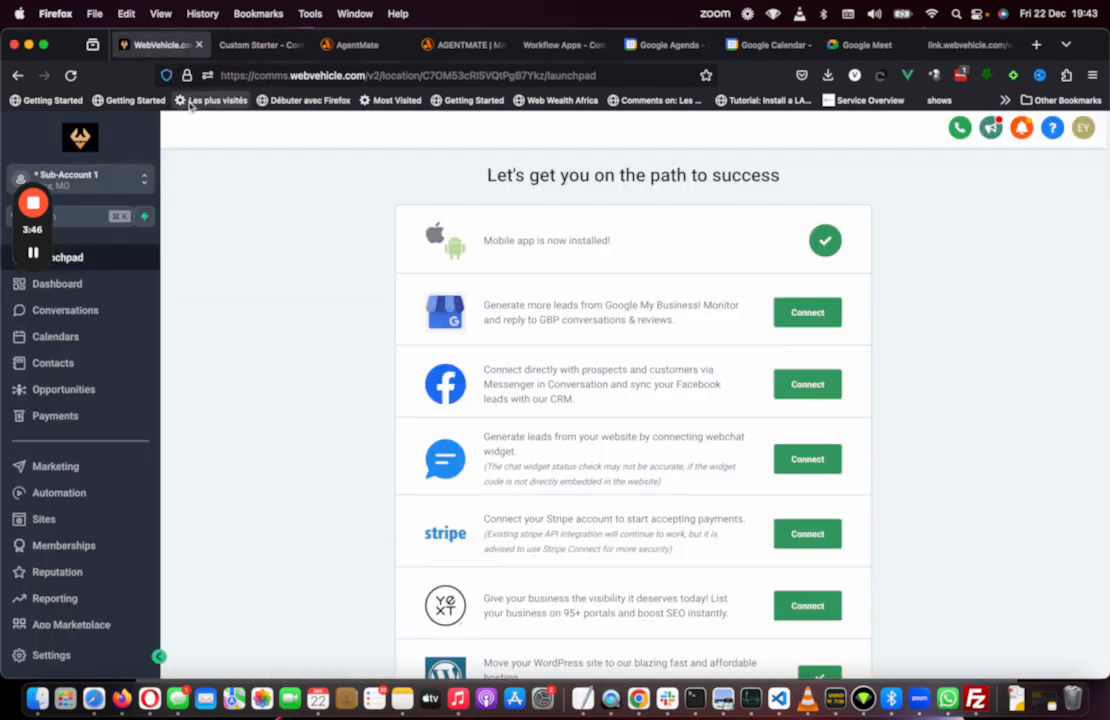
left_click(256, 45)
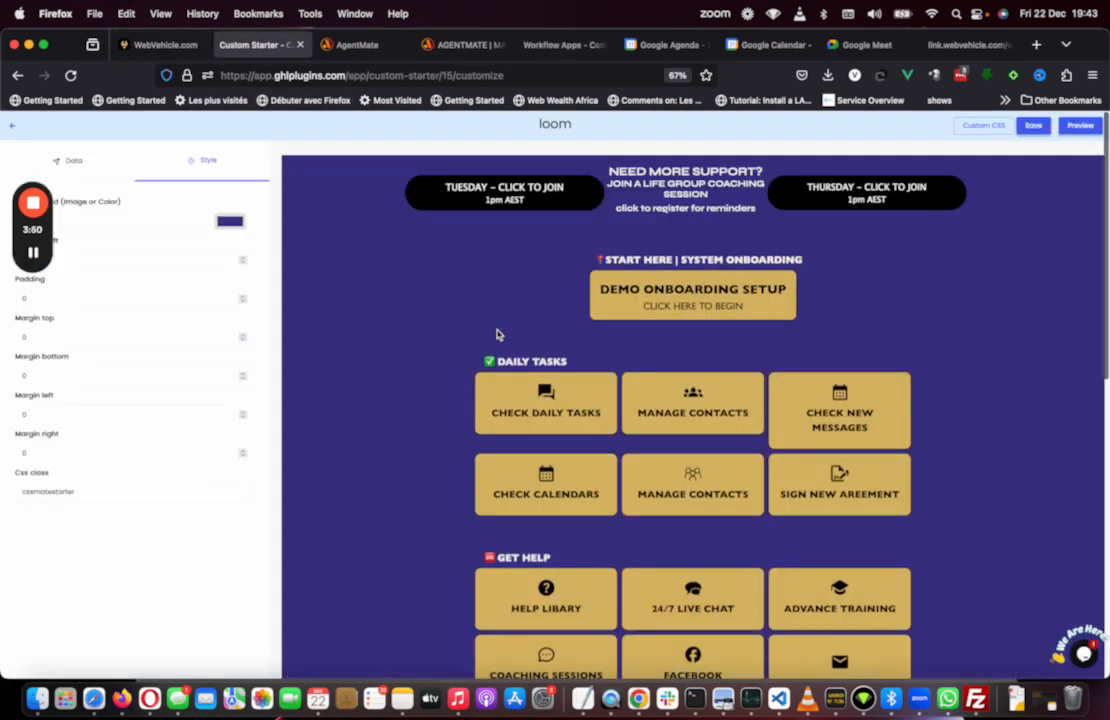
left_click(688, 309)
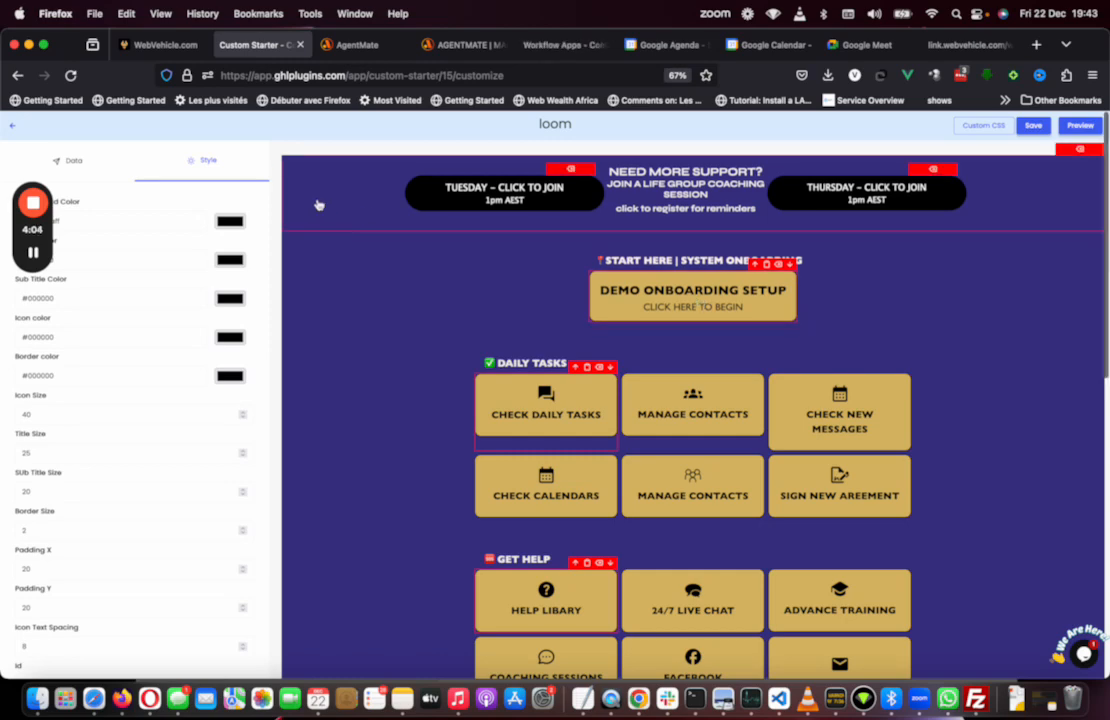
left_click(88, 161)
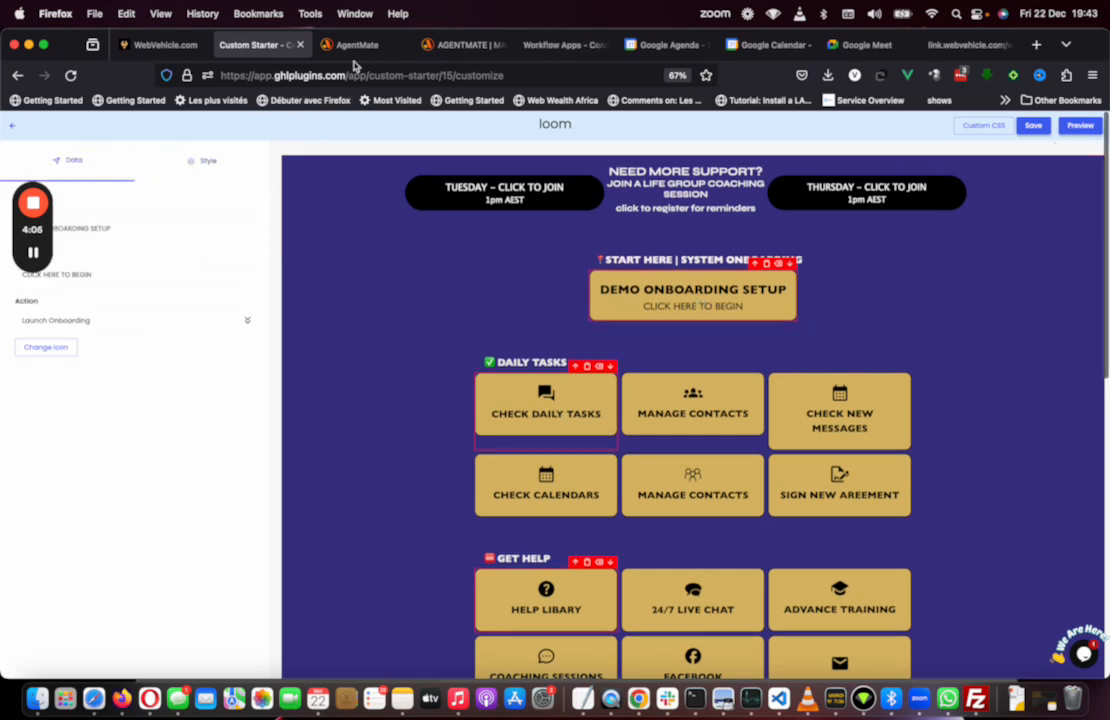
Step: Check the onboarding popup on the AgentMate tab, close it, and return to the Custom Starter editor
left_click(348, 44)
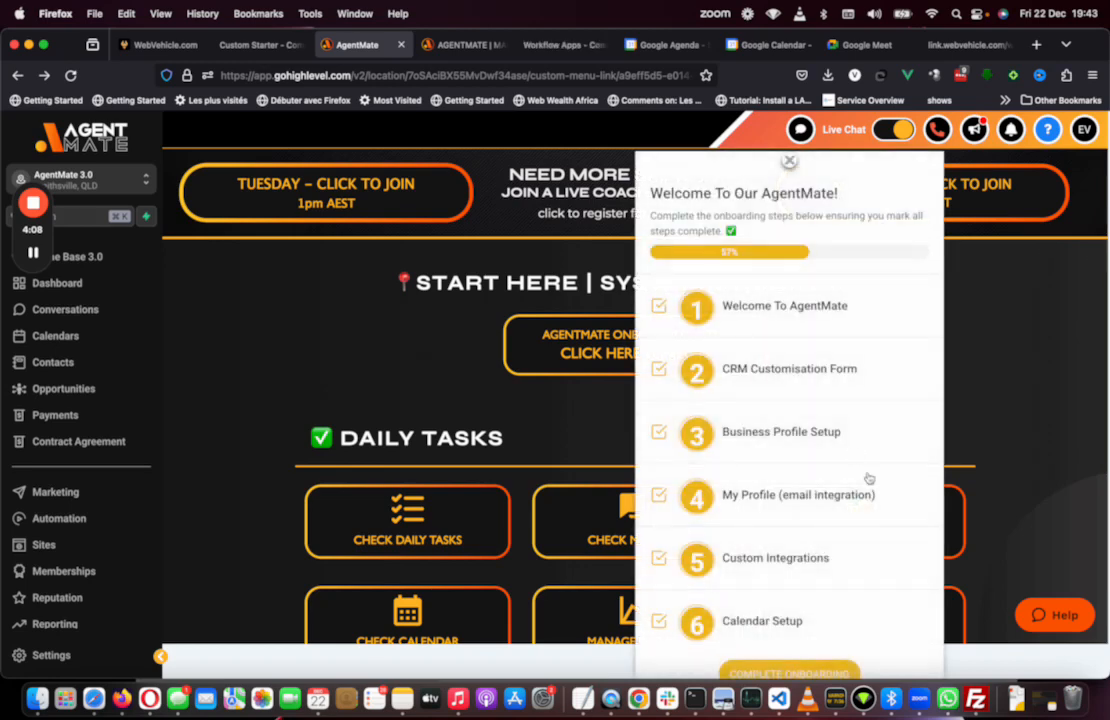
left_click(790, 163)
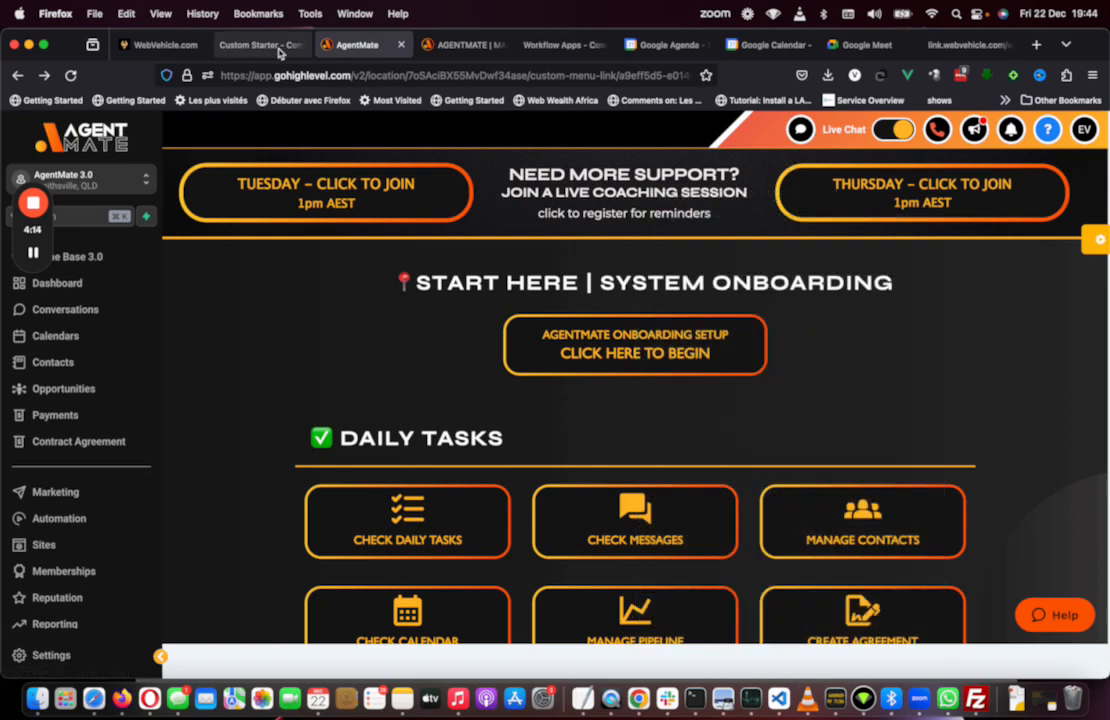
left_click(274, 48)
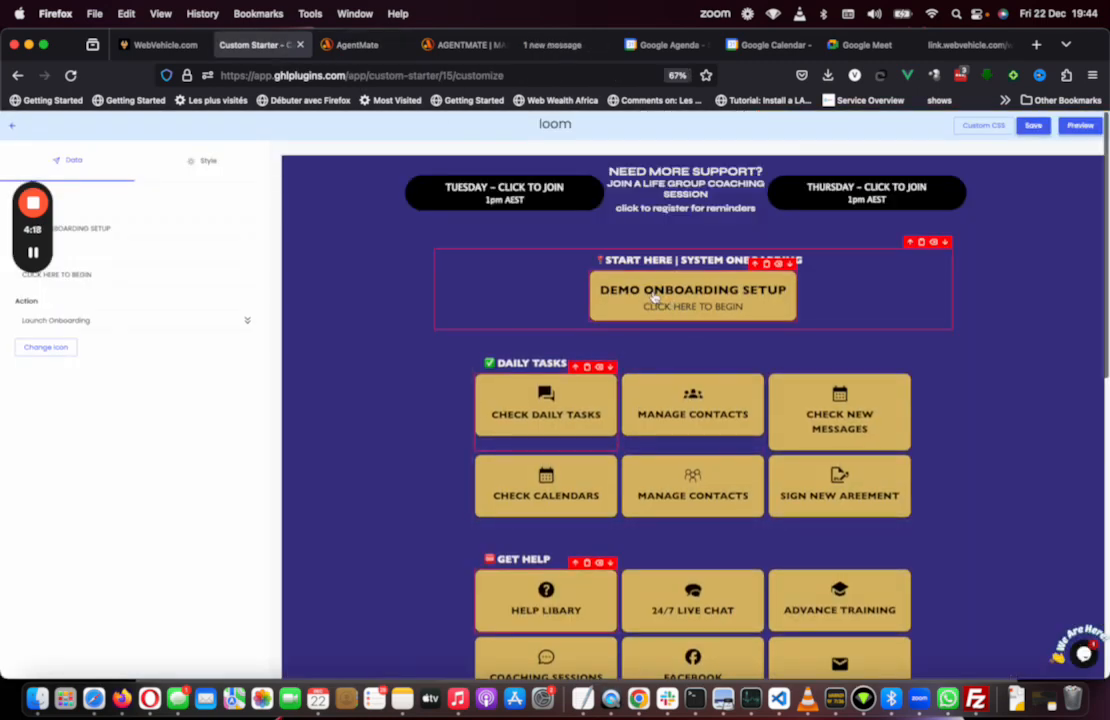
Step: Rename the onboarding button's title to VISIT ANYTHING
left_click(127, 227)
key("super+a")
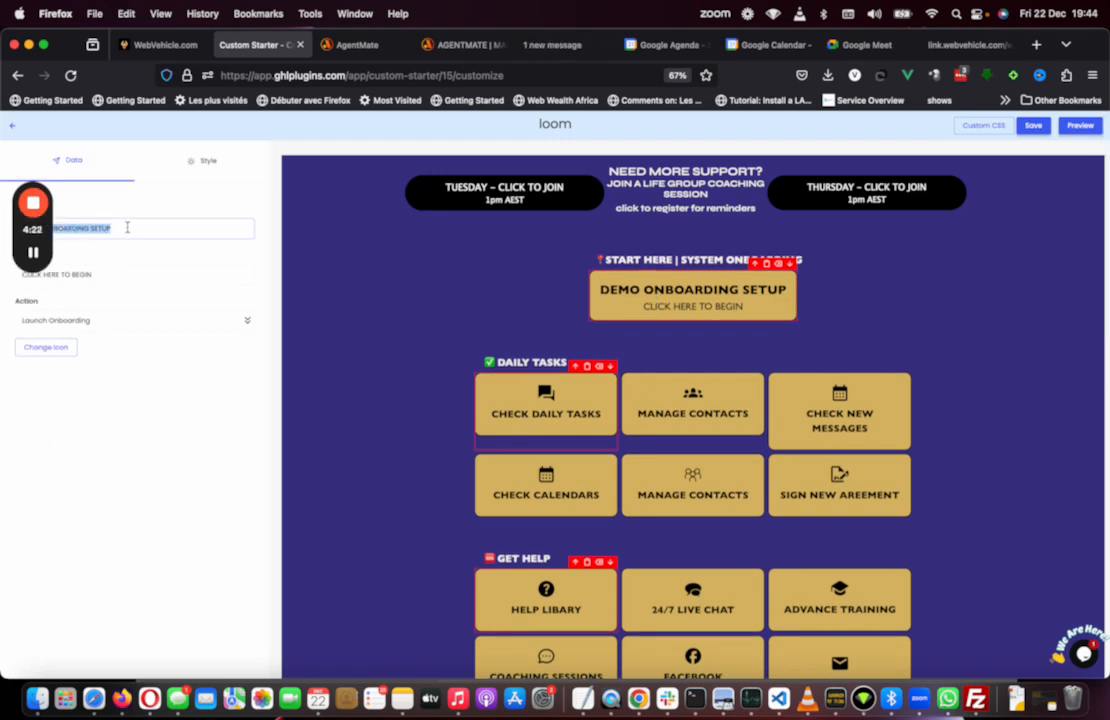
type("VIS")
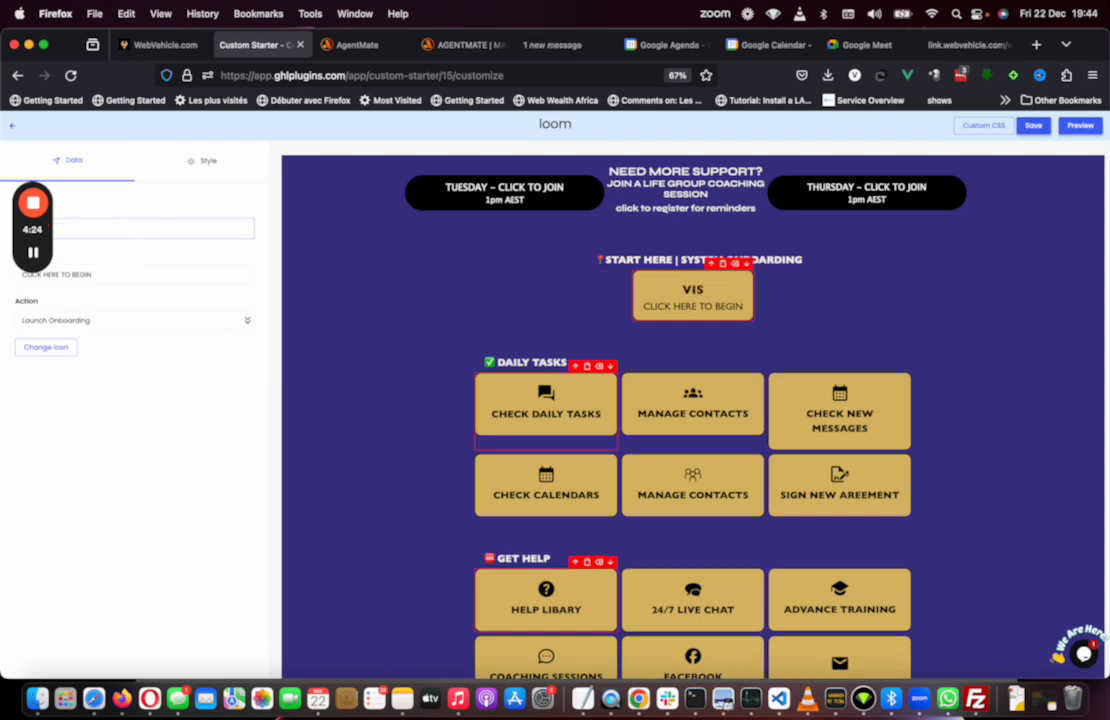
type("IT ANYTHING")
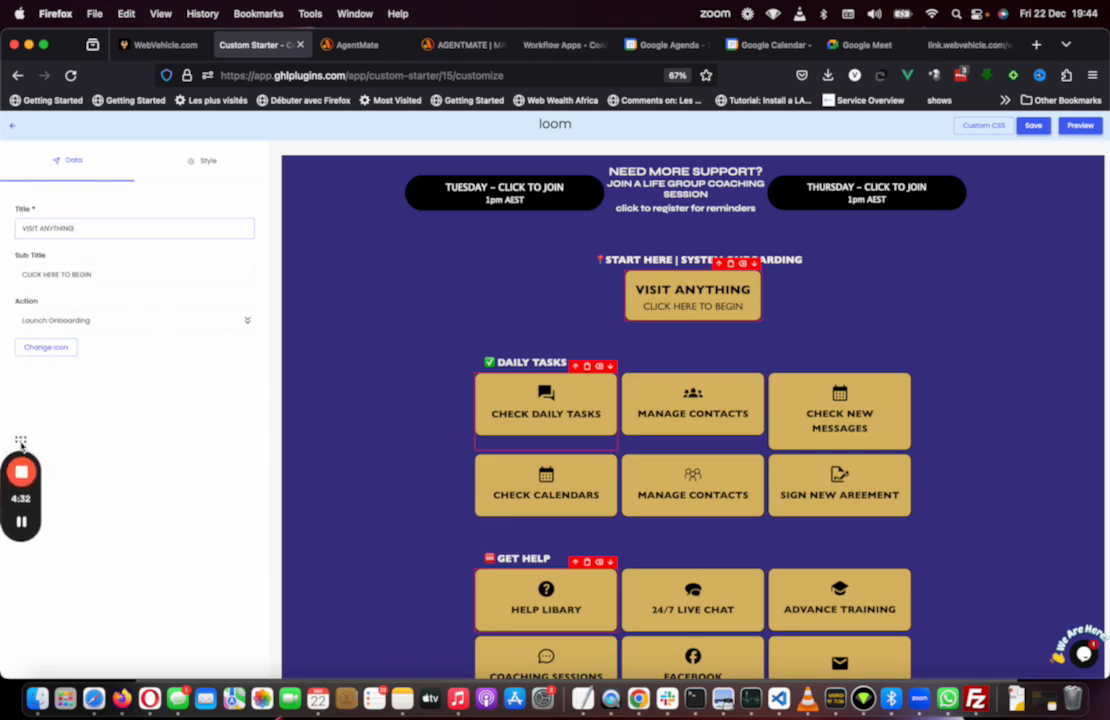
Step: Set the onboarding button's action to Goto Dashboard
left_click(128, 320)
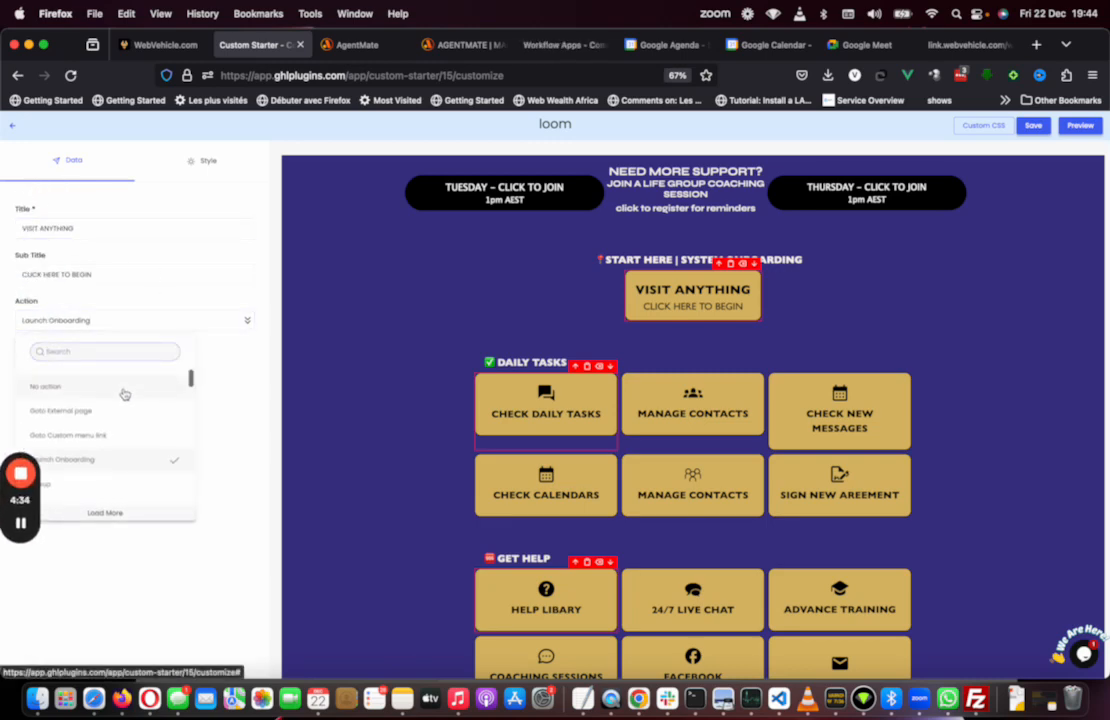
scroll(124, 391, "down", 2)
scroll(124, 391, "up", 2)
scroll(117, 438, "down", 1)
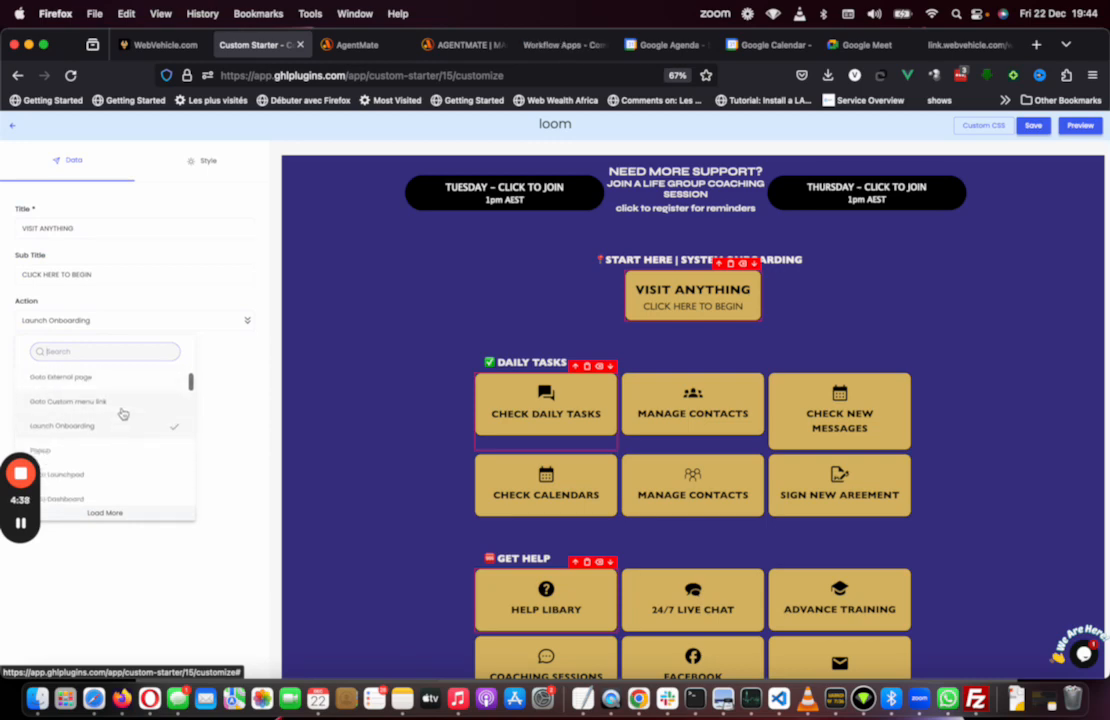
scroll(123, 413, "down", 2)
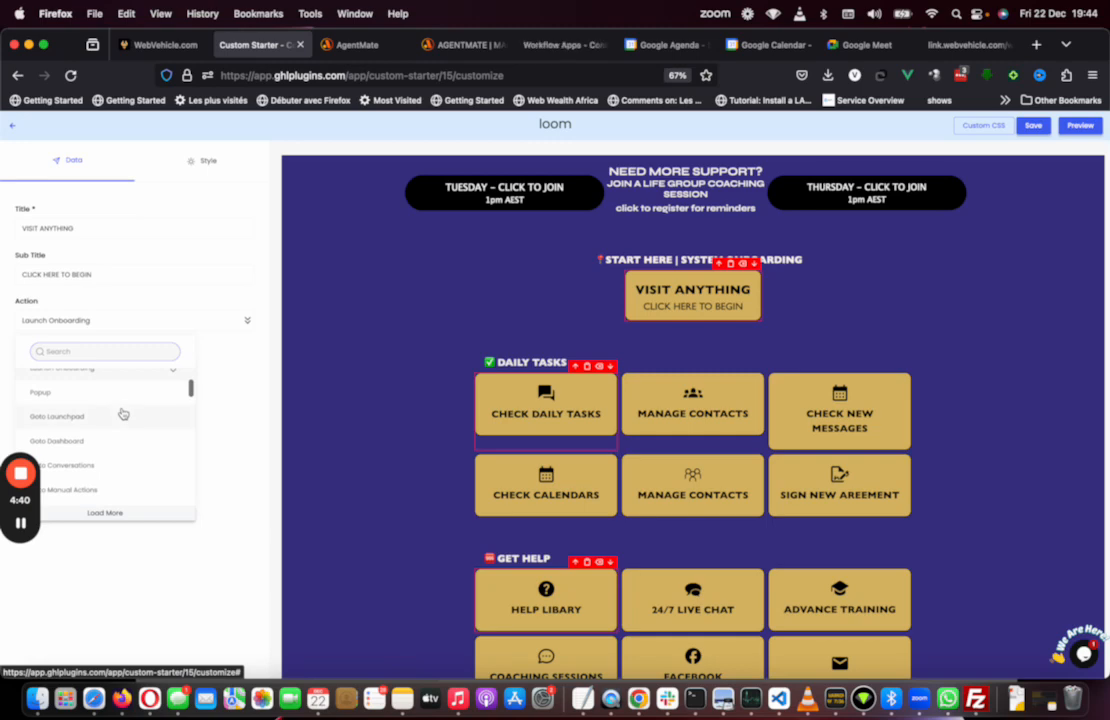
scroll(123, 413, "down", 2)
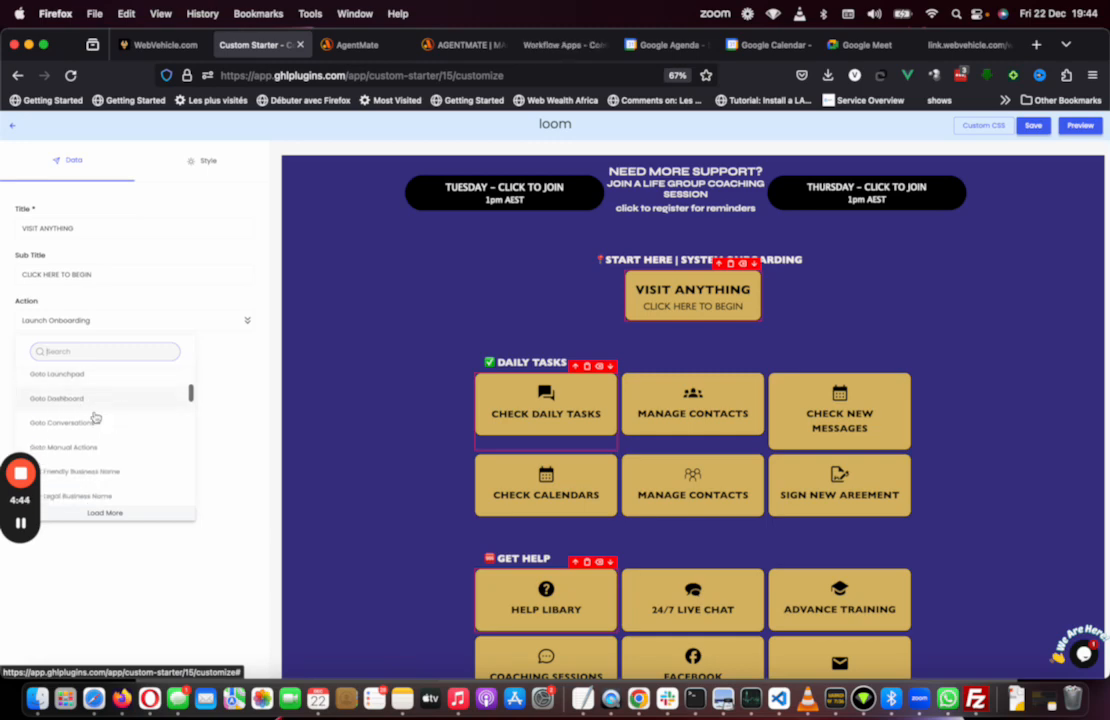
left_click(83, 405)
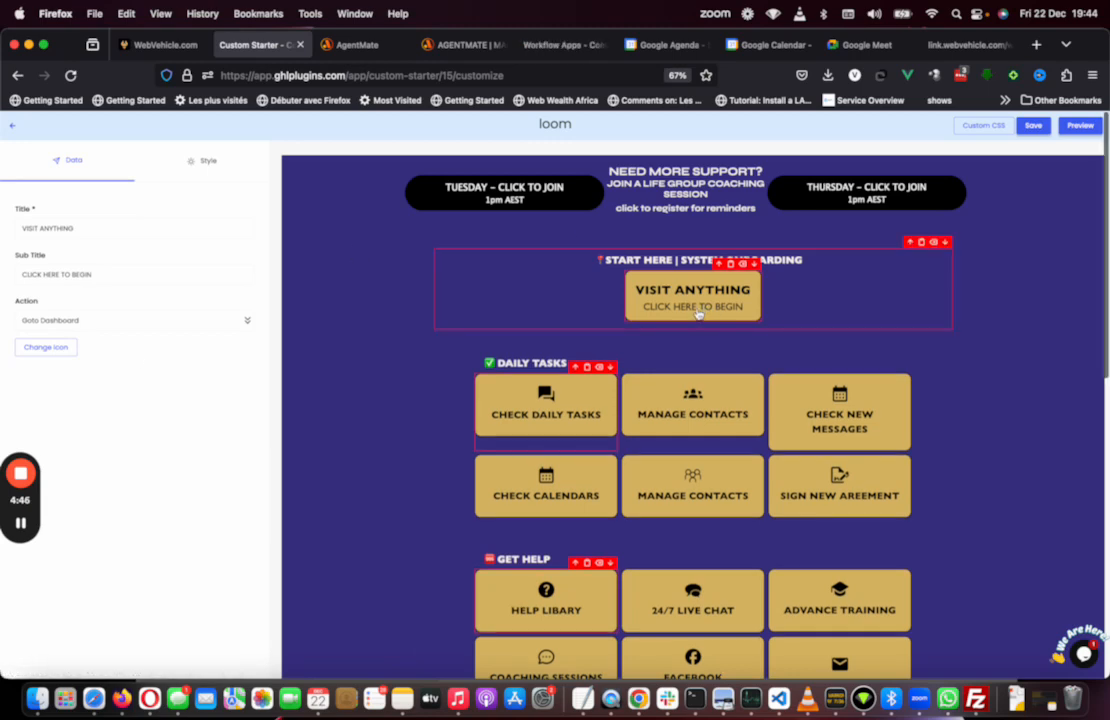
Step: Select the Tuesday coaching button and open its action options to review them without changing anything
left_click(510, 201)
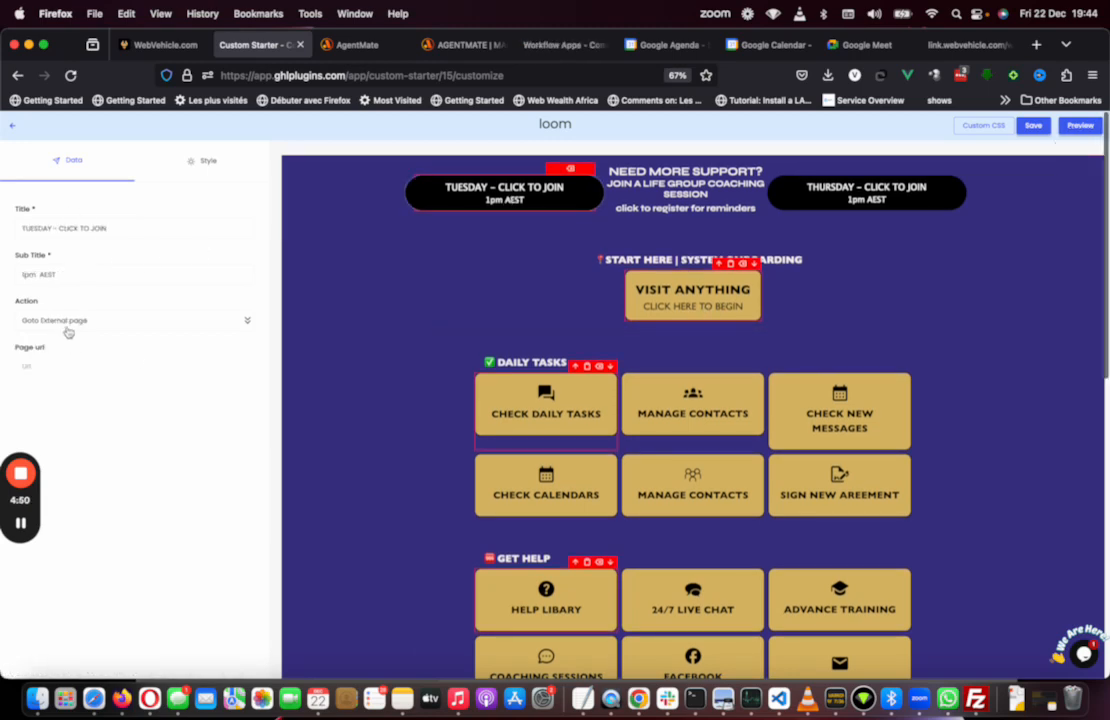
left_click(99, 321)
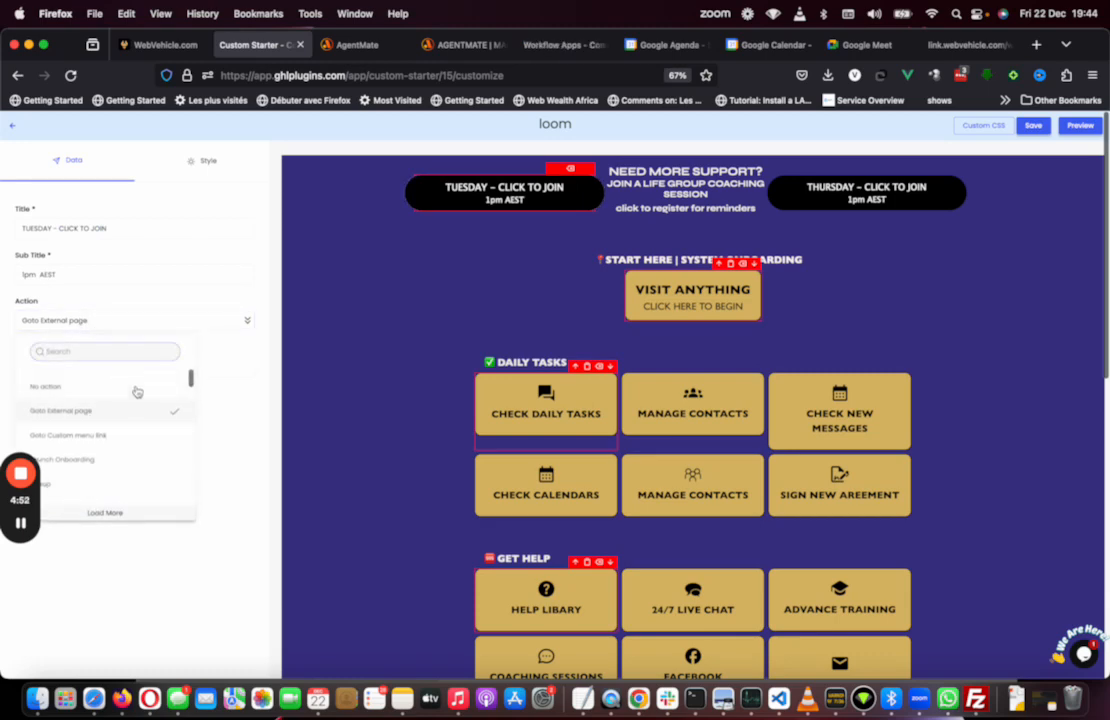
left_click(201, 392)
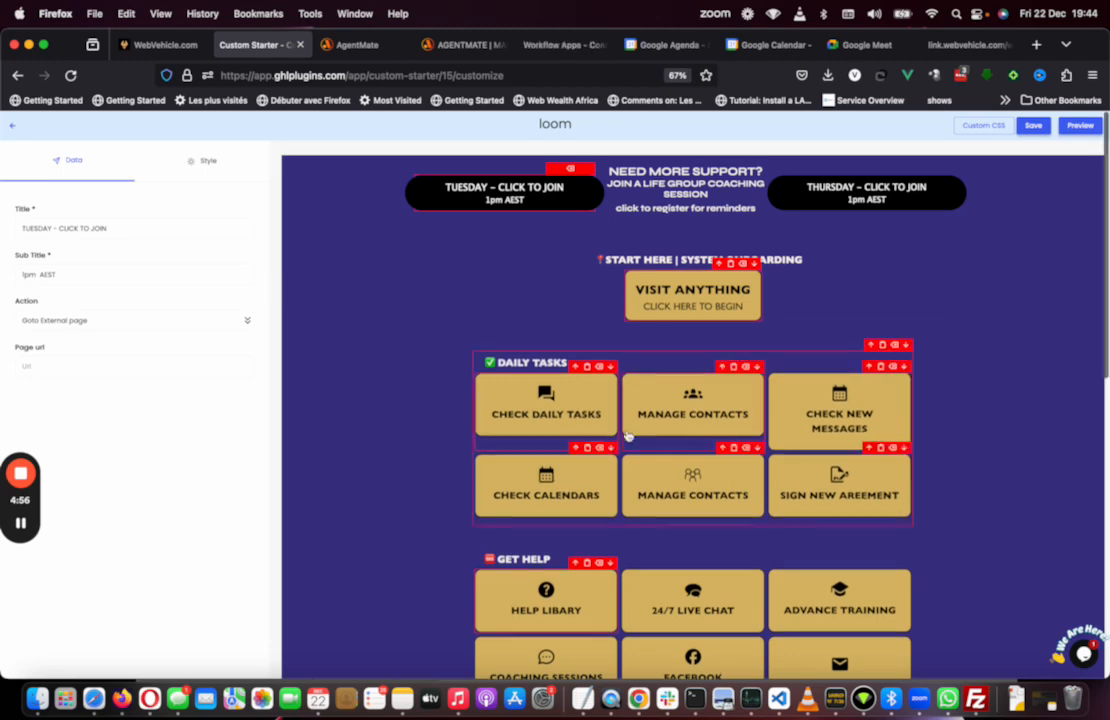
Step: Select the Check New Messages button and set its horizontal padding to 7 in its style settings
left_click(835, 413)
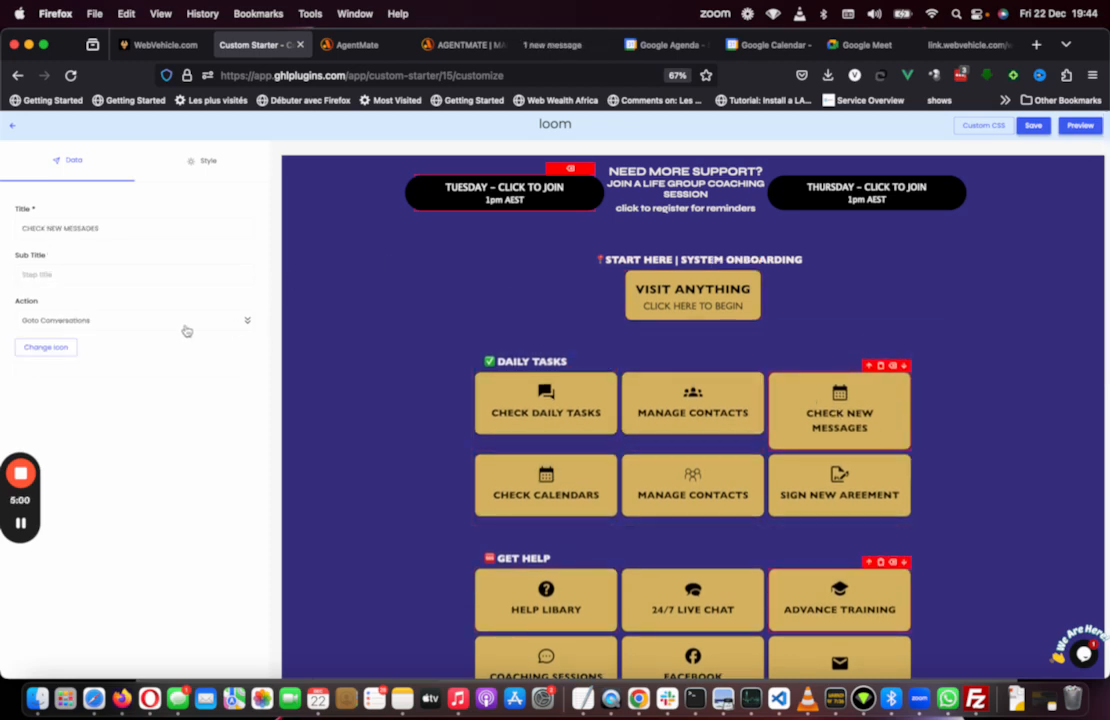
left_click(173, 150)
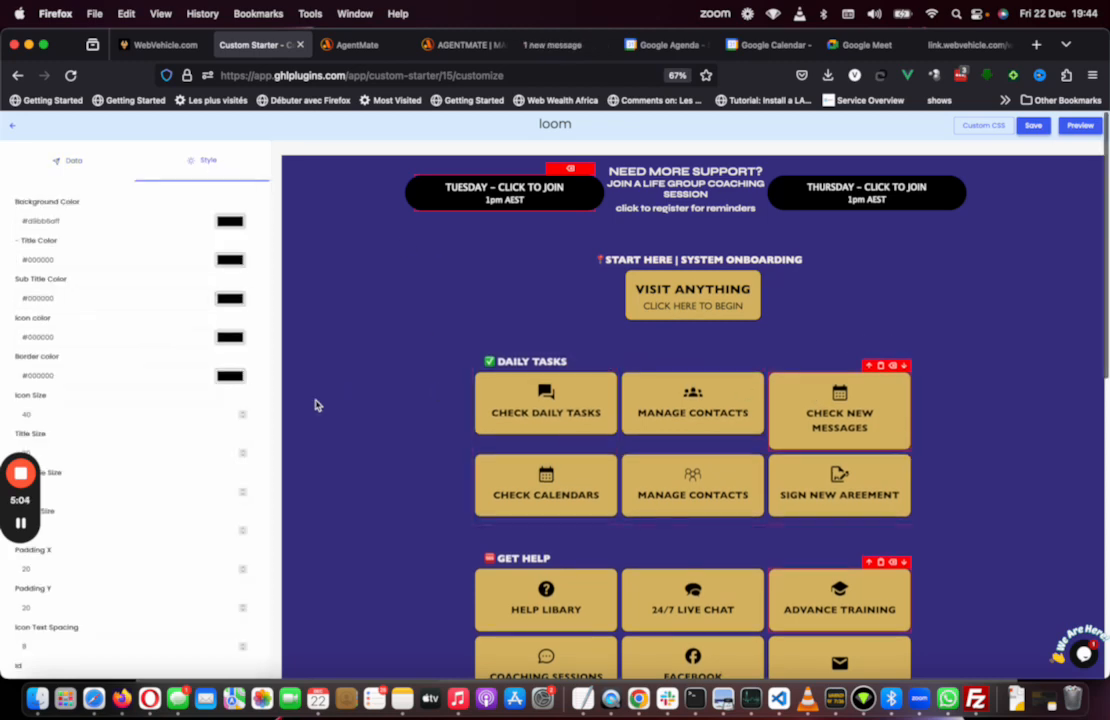
scroll(230, 448, "down", 2)
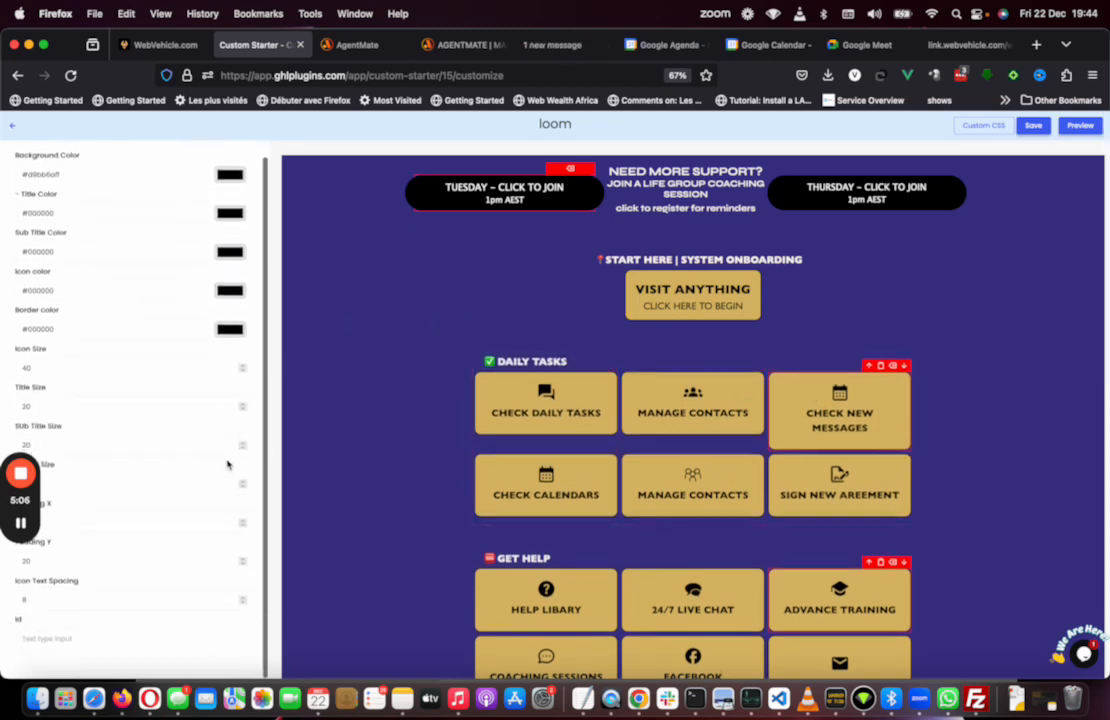
scroll(215, 480, "up", 2)
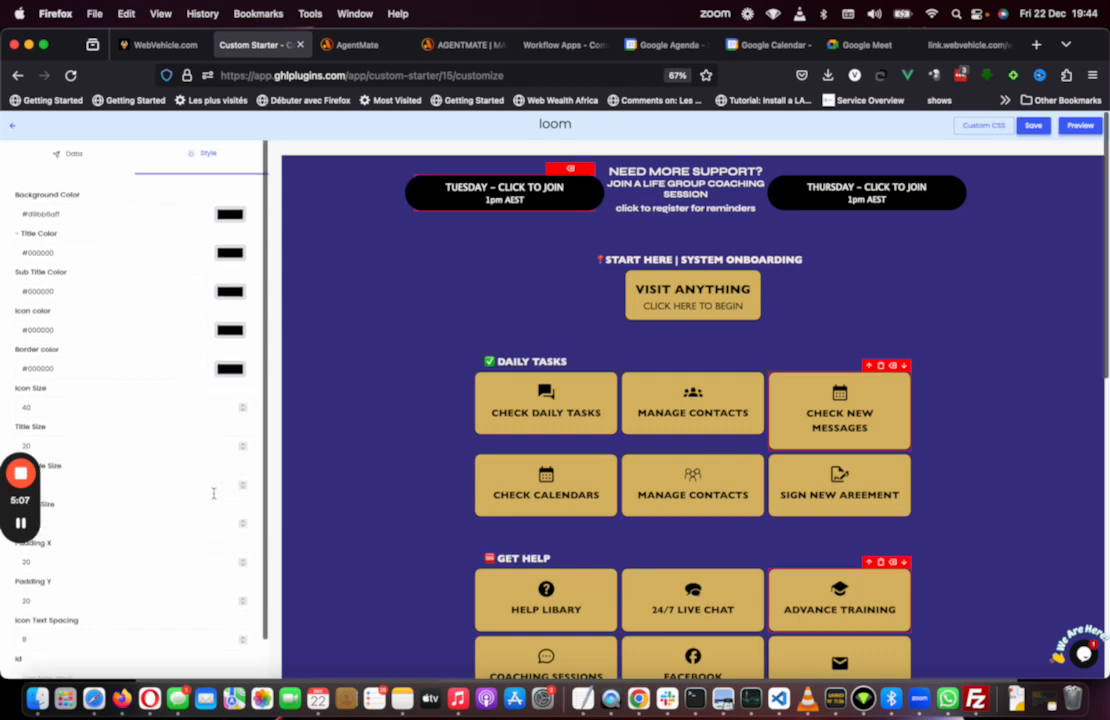
left_click(242, 565)
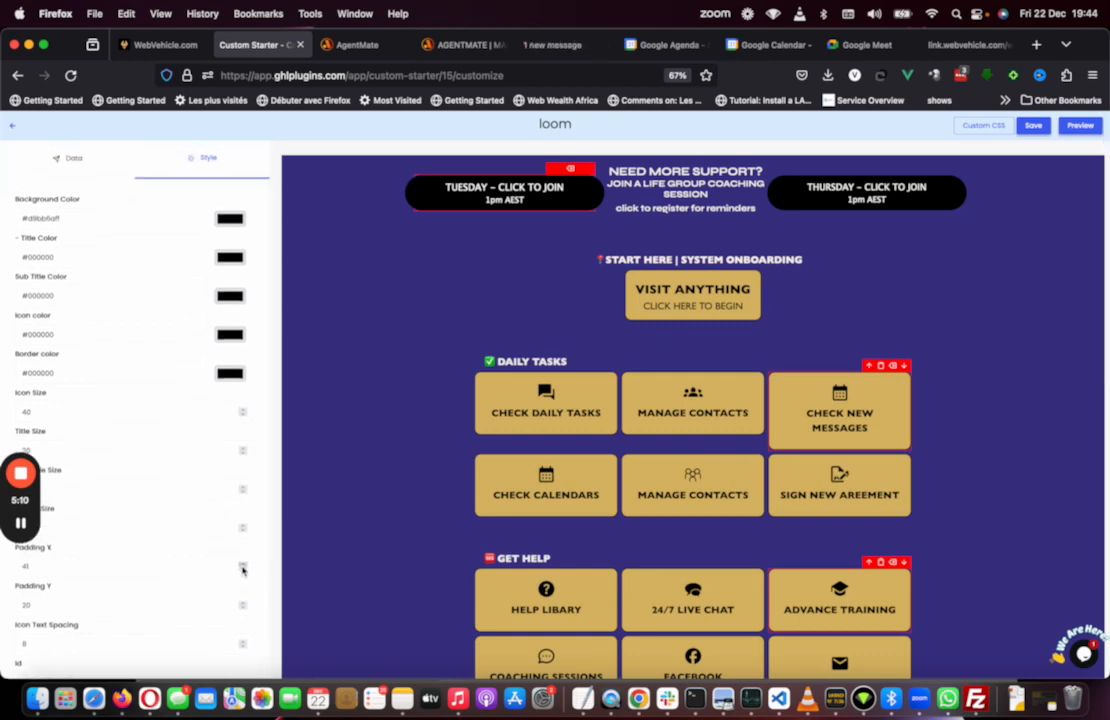
left_click(243, 570)
left_click(244, 570)
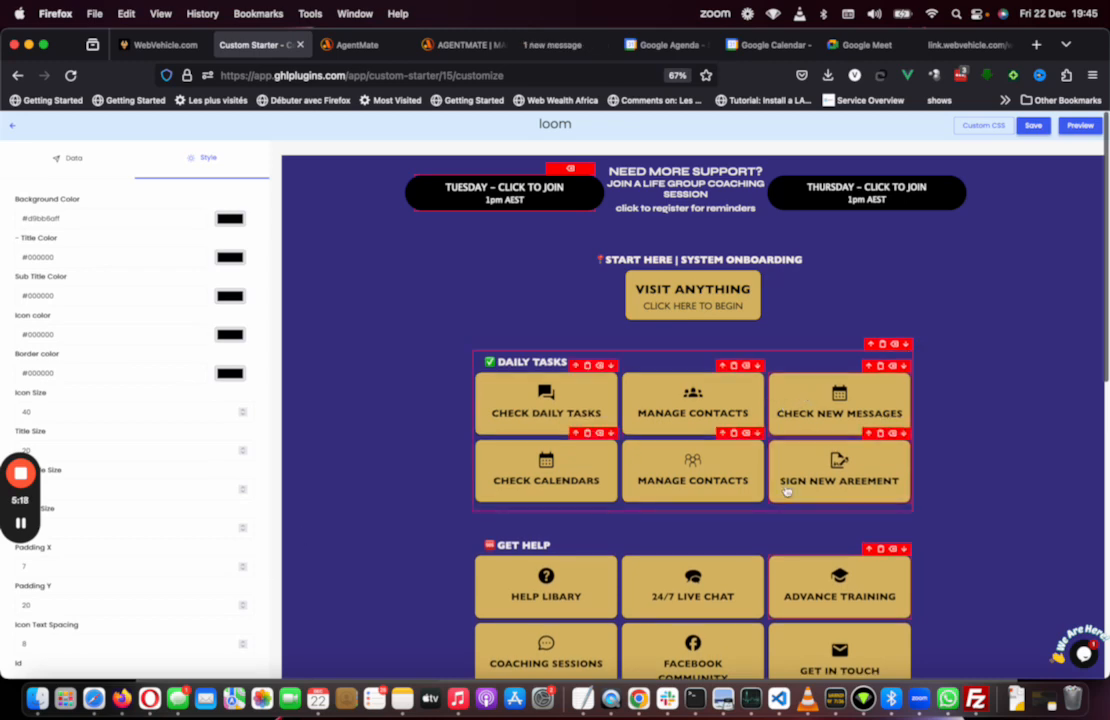
Step: Select the Facebook Community button and reduce its vertical padding to 4
scroll(788, 490, "down", 3)
left_click(692, 462)
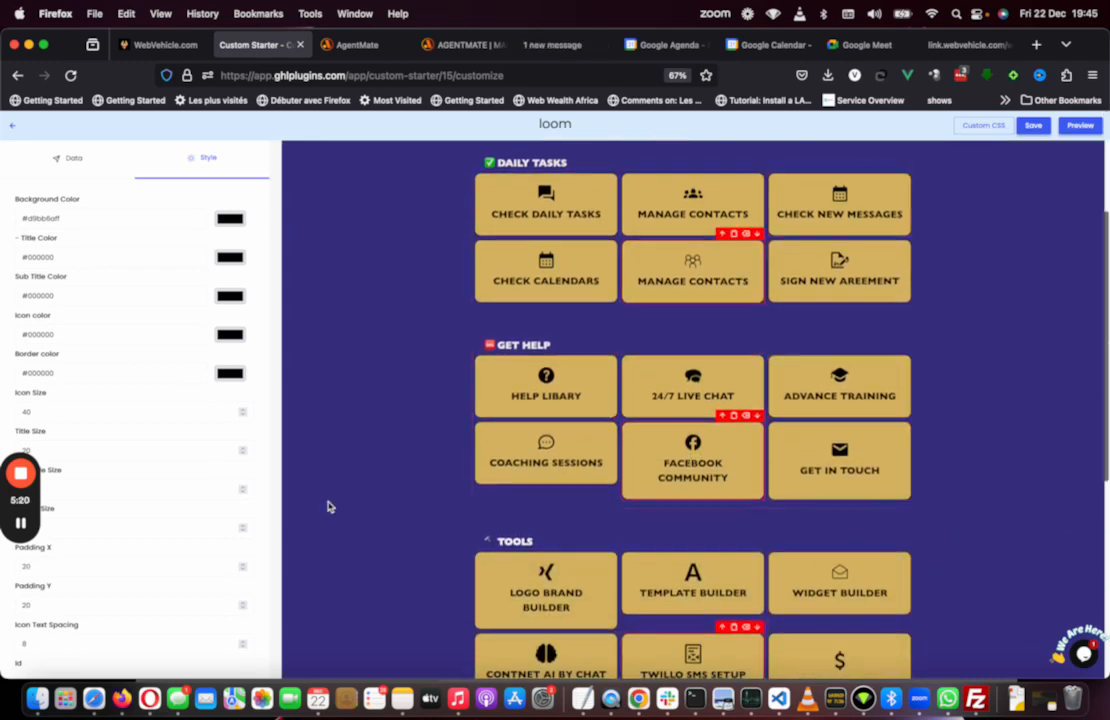
left_click(244, 605)
left_click(244, 605)
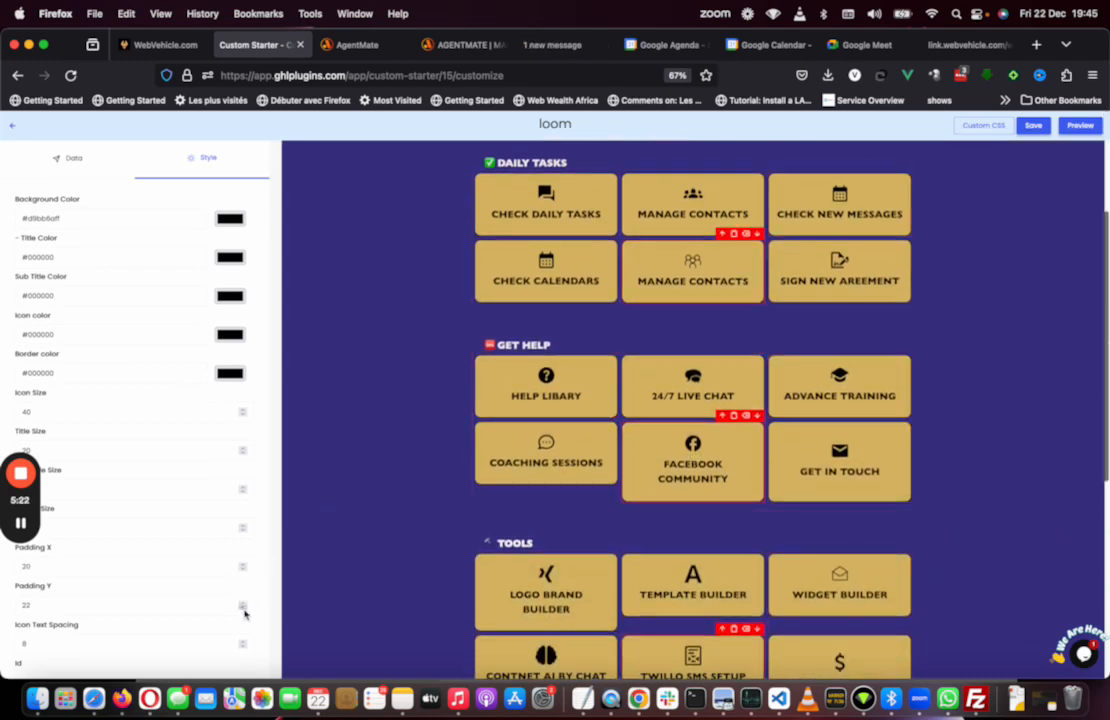
left_click(245, 610)
left_click(245, 610)
left_click(245, 610)
left_click(245, 610)
left_click(245, 610)
left_click(245, 610)
left_click(245, 610)
left_click(245, 610)
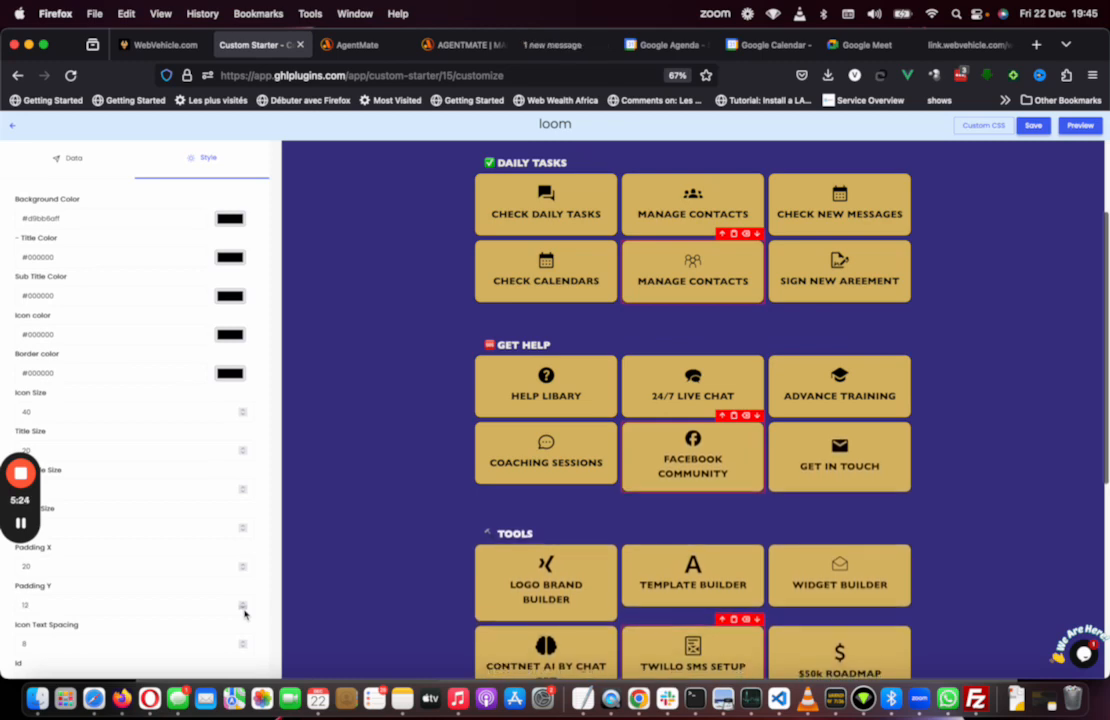
left_click(245, 610)
left_click(245, 610)
left_click(245, 610)
left_click(245, 610)
left_click(245, 610)
left_click(245, 610)
left_click(245, 610)
left_click(245, 610)
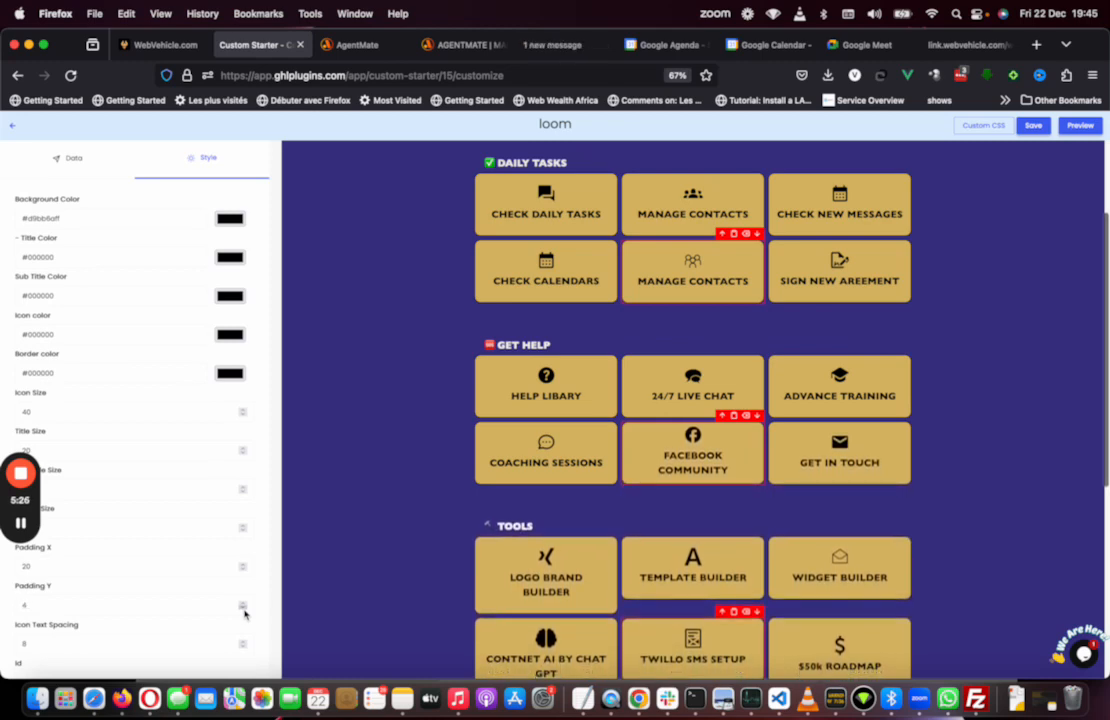
Step: Select the Logo Brand Builder button and reduce its vertical padding to 9
scroll(560, 462, "down", 3)
left_click(567, 415)
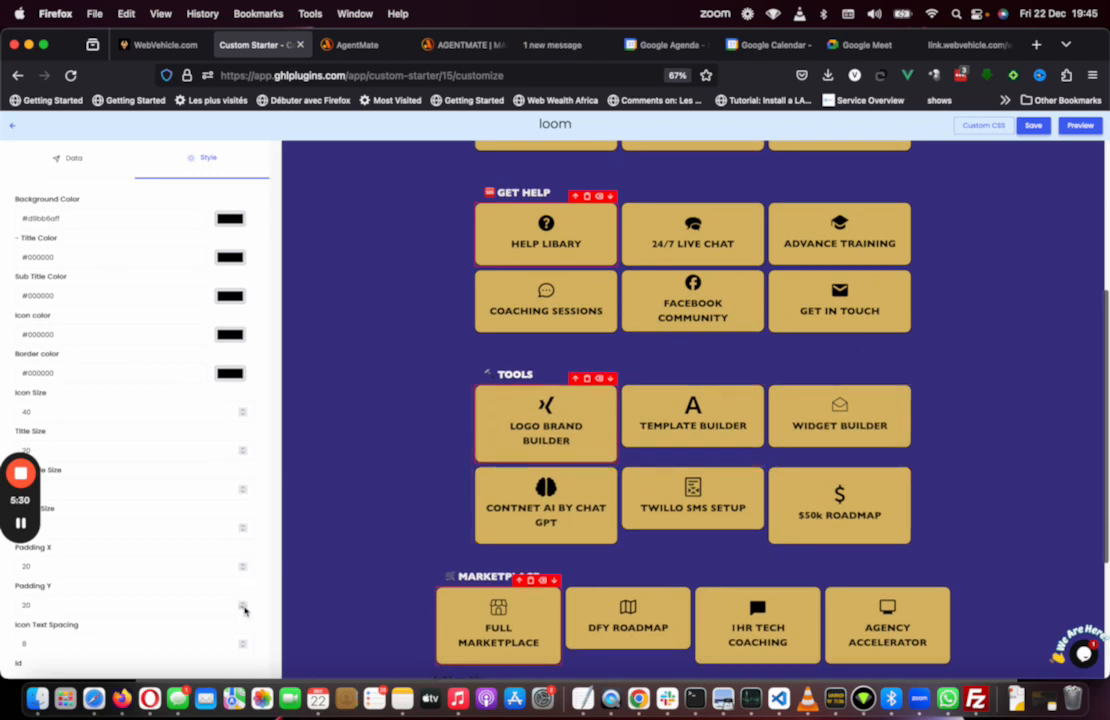
left_click(243, 609)
left_click(243, 609)
left_click(243, 609)
left_click(243, 609)
left_click(243, 609)
left_click(243, 609)
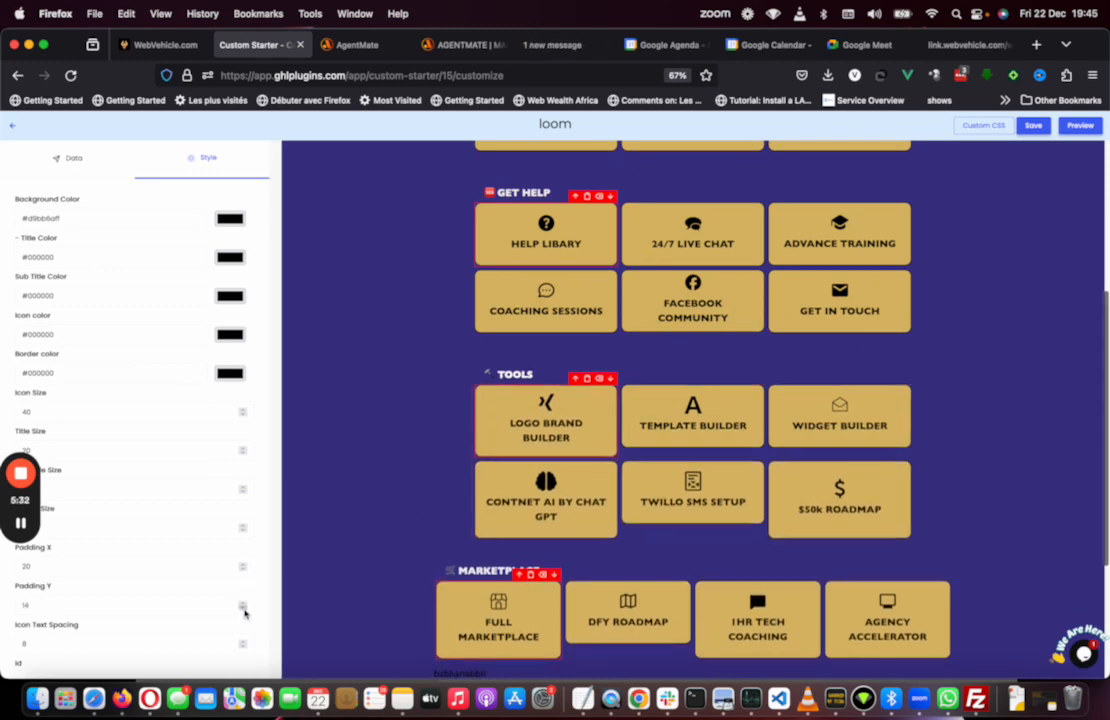
left_click(243, 609)
left_click(243, 609)
left_click(243, 609)
left_click(243, 609)
left_click(243, 609)
left_click(243, 609)
left_click(243, 609)
left_click(243, 609)
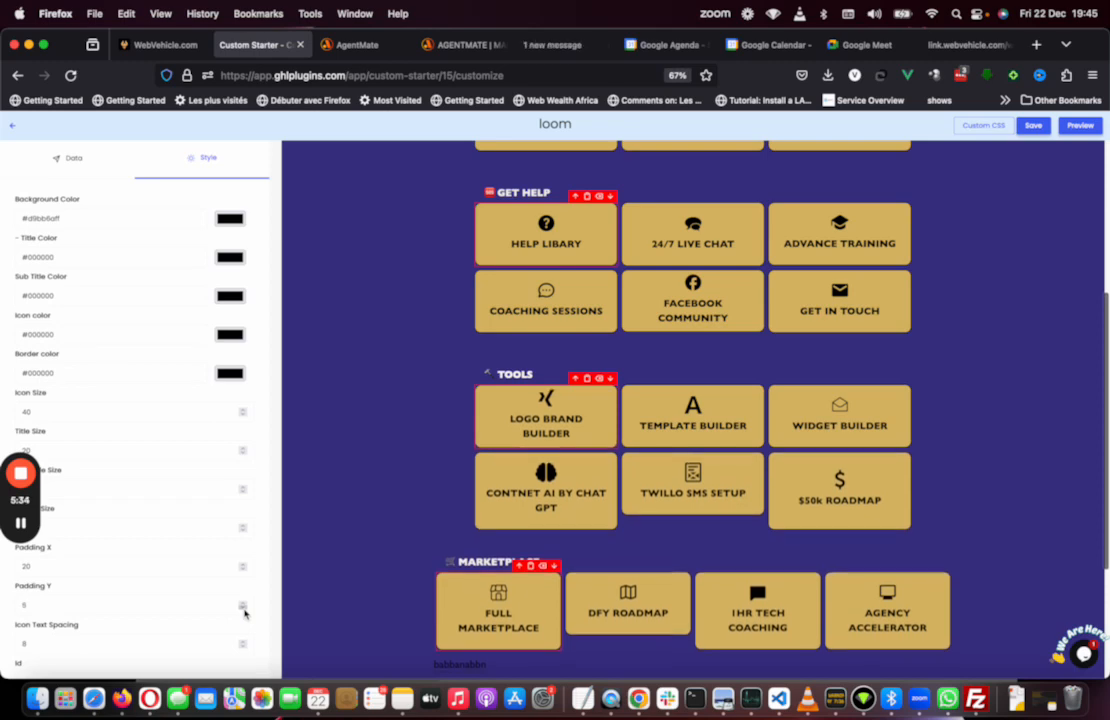
Step: Select the Content AI by Chat GPT button and reduce its vertical padding to 5
left_click(551, 495)
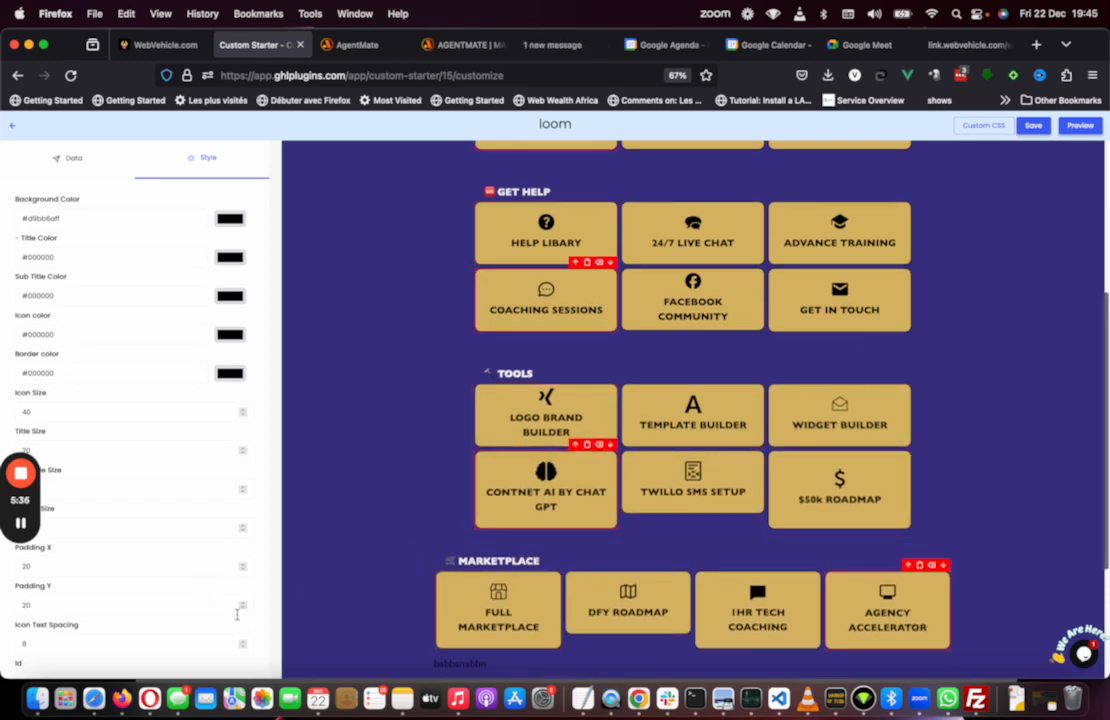
left_click(243, 609)
left_click(243, 609)
left_click(243, 609)
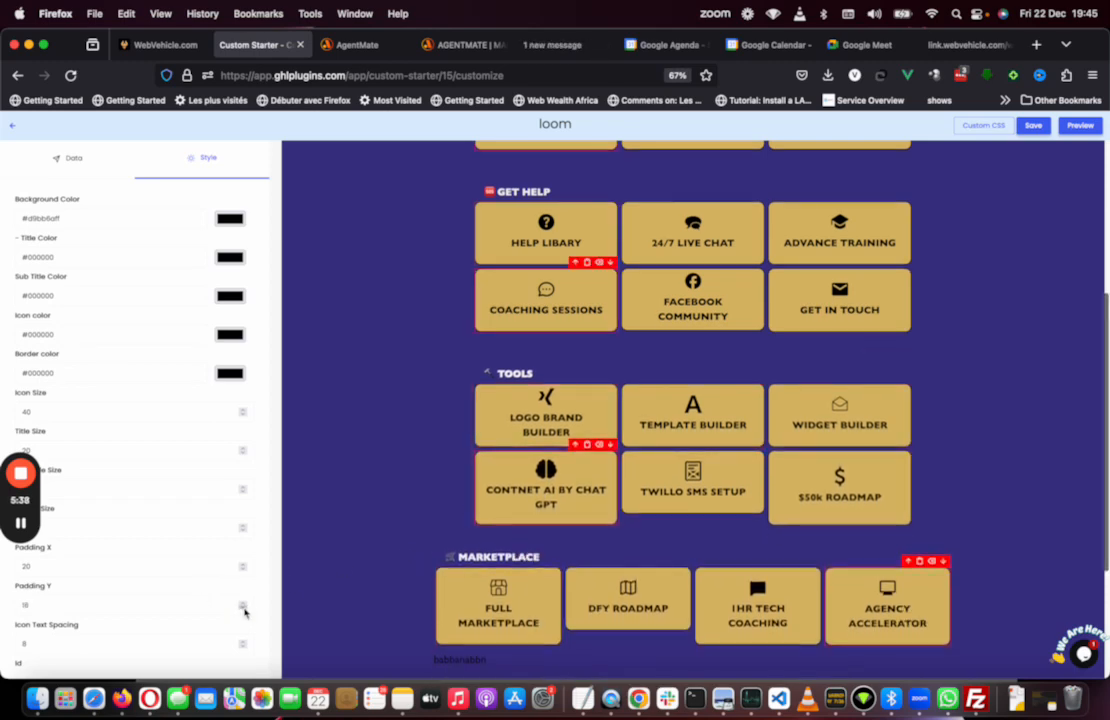
left_click(243, 609)
left_click(243, 609)
left_click(243, 609)
left_click(243, 609)
left_click(243, 609)
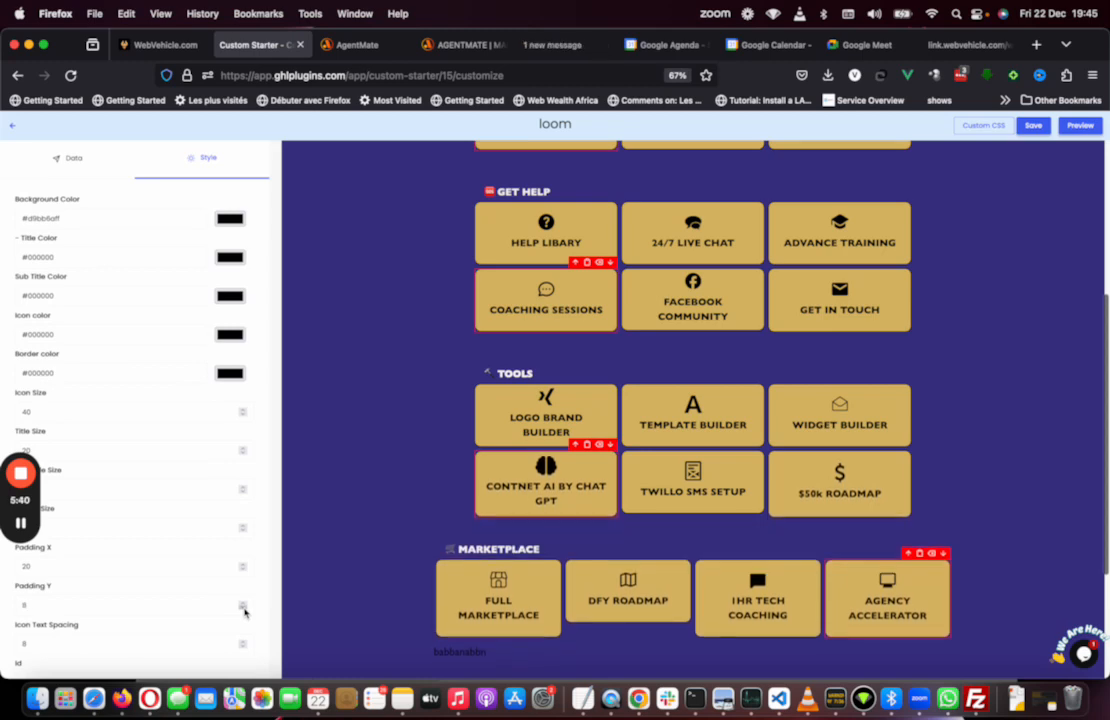
left_click(243, 609)
left_click(243, 609)
left_click(243, 609)
left_click(243, 609)
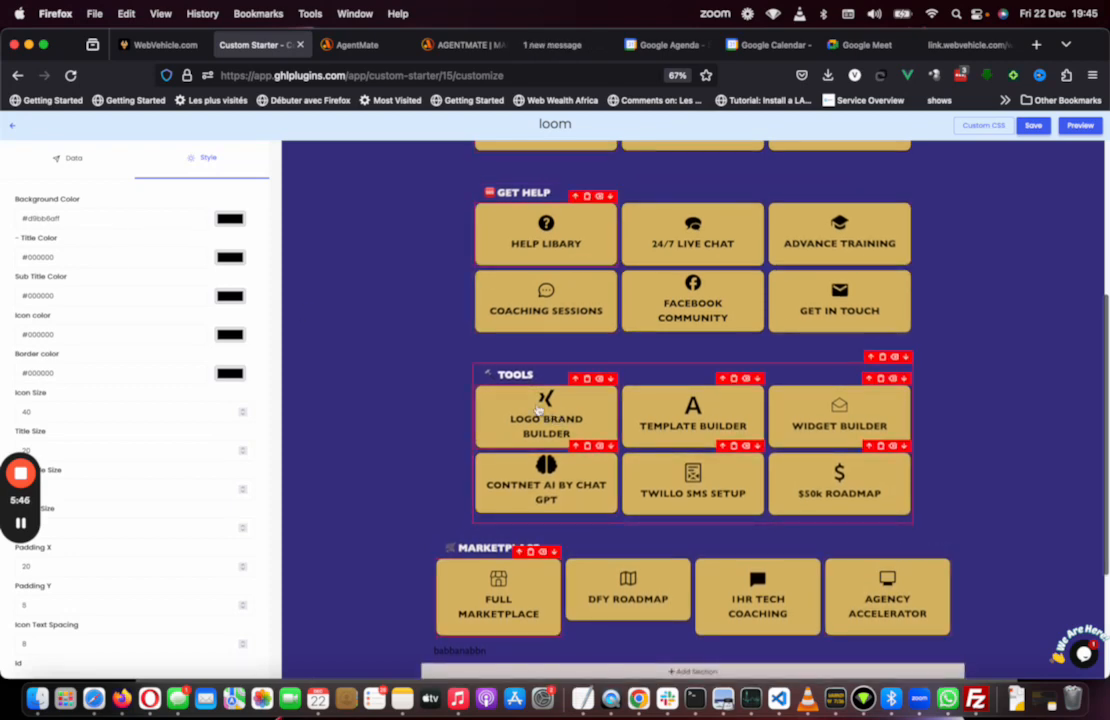
Step: Review the Logo Brand Builder button's data settings and action
left_click(540, 408)
left_click(66, 145)
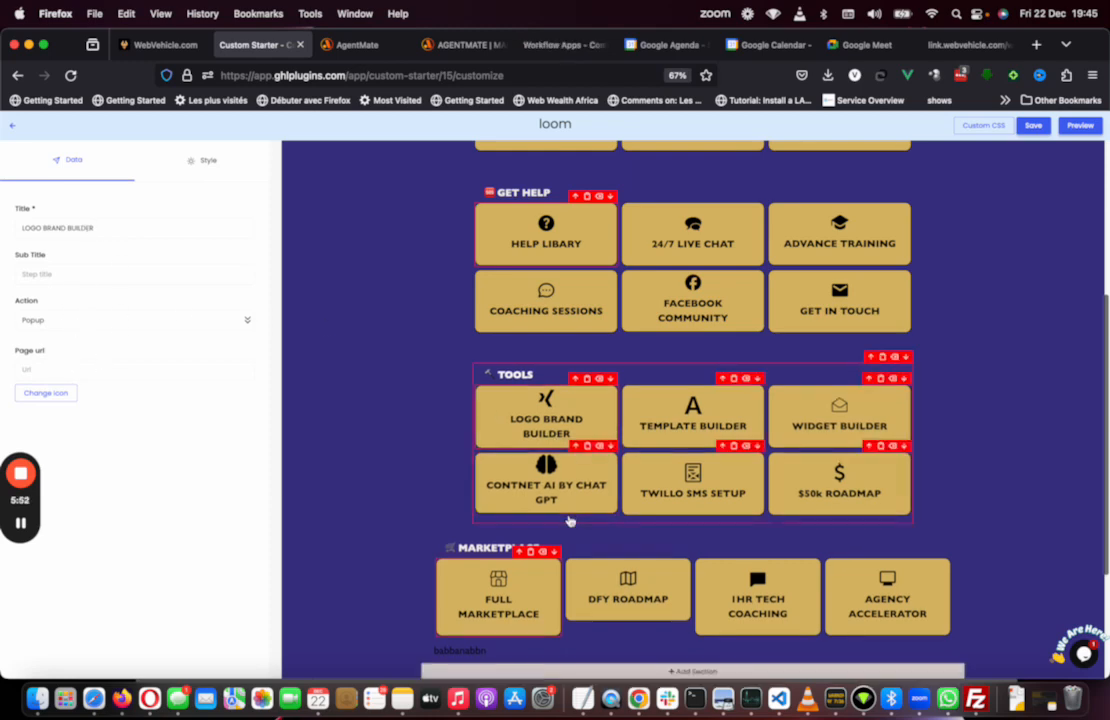
scroll(569, 520, "down", 4)
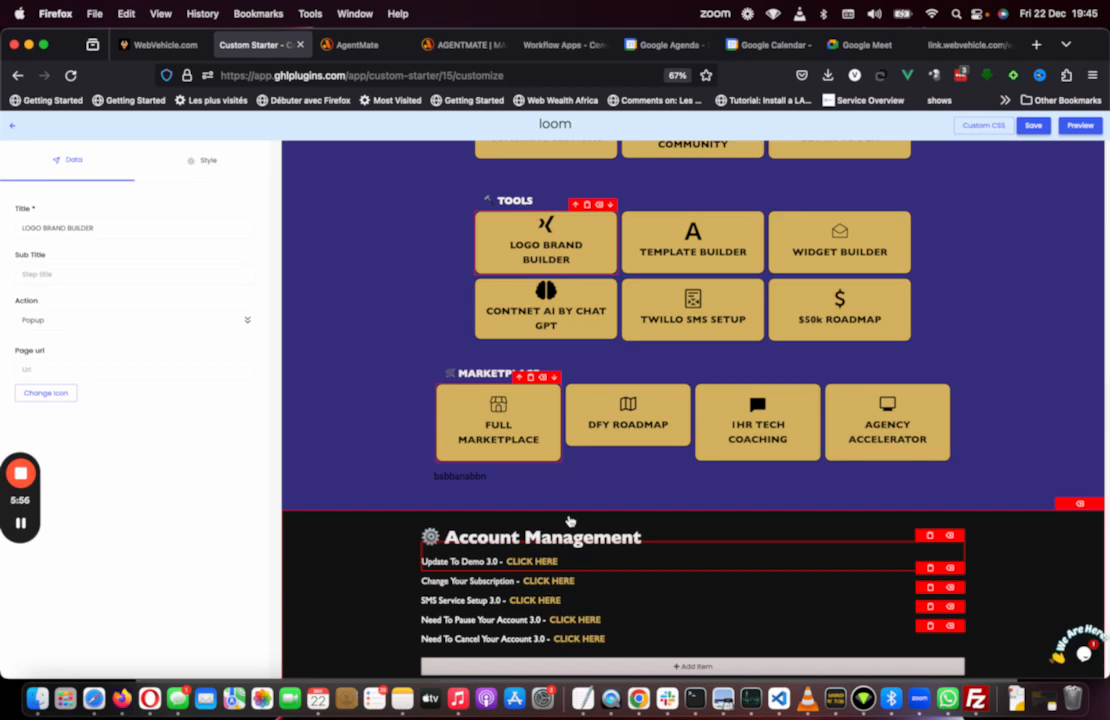
Step: Select the Update To Demo 3.0 link in Account Management and set its link action to Popup
left_click(526, 568)
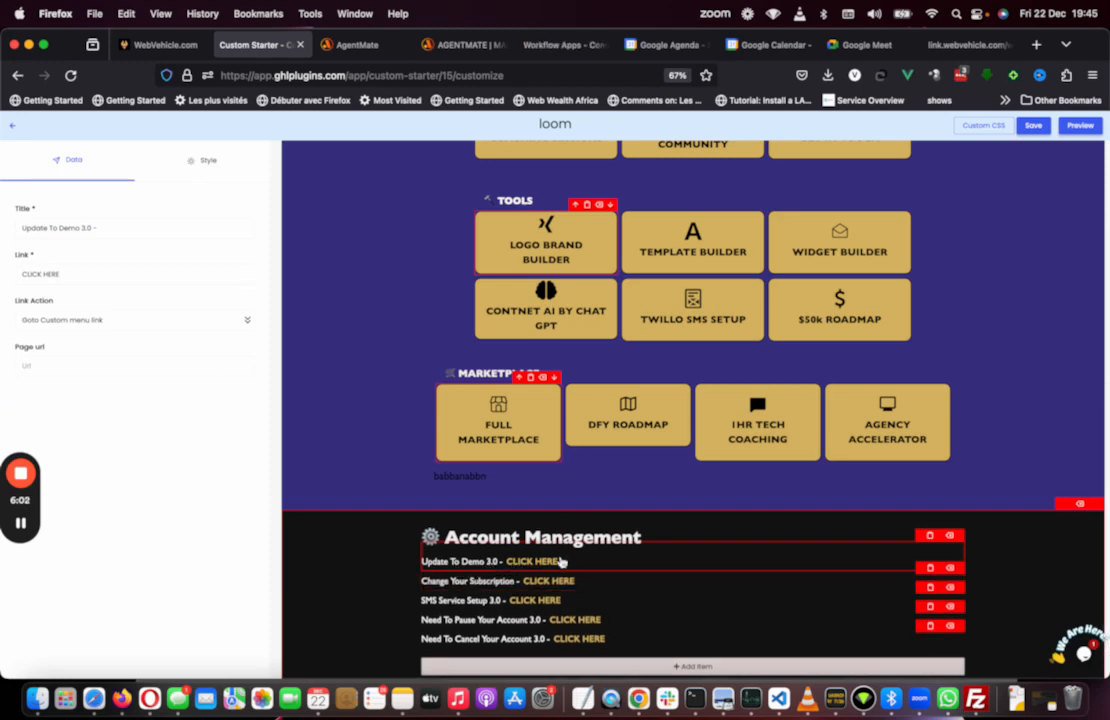
left_click_drag(102, 229, 15, 236)
left_click(129, 322)
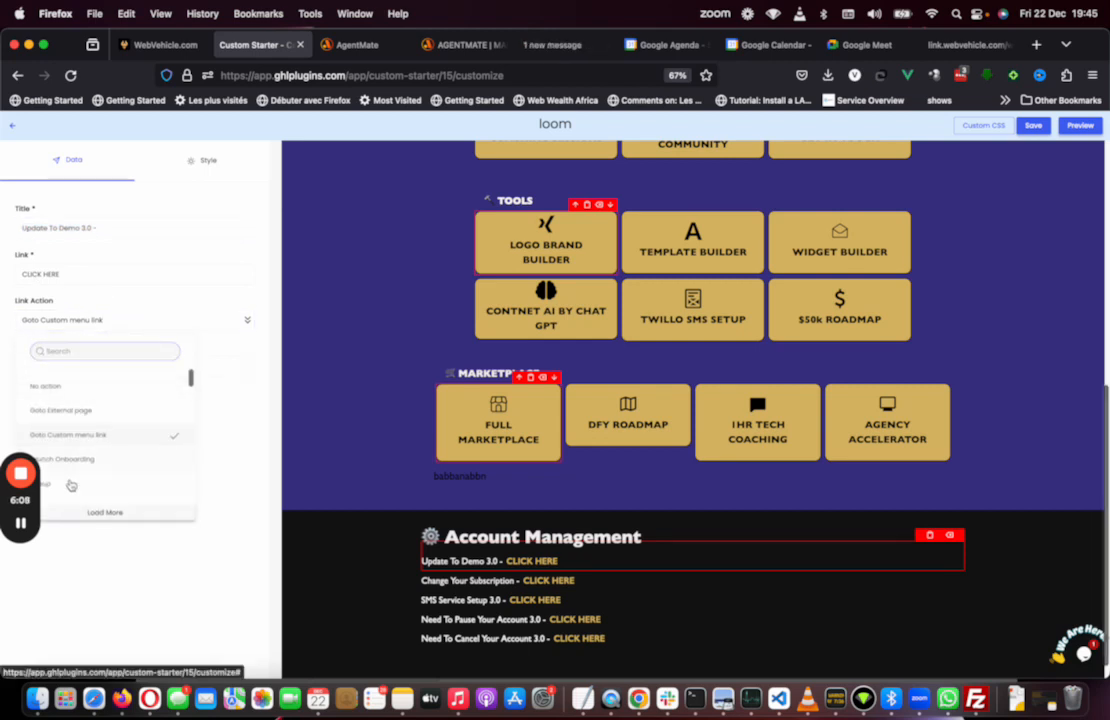
left_click(71, 485)
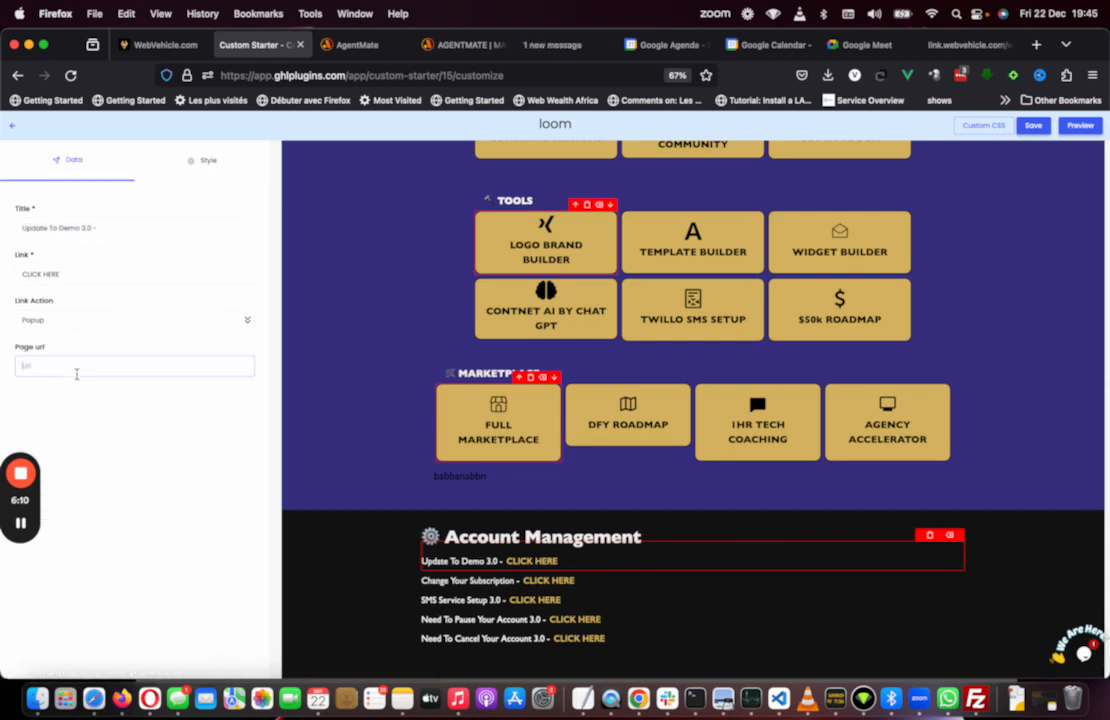
Step: Copy the booking widget URL from the booking tab, paste it as the link's page URL, and save the starter
left_click(960, 45)
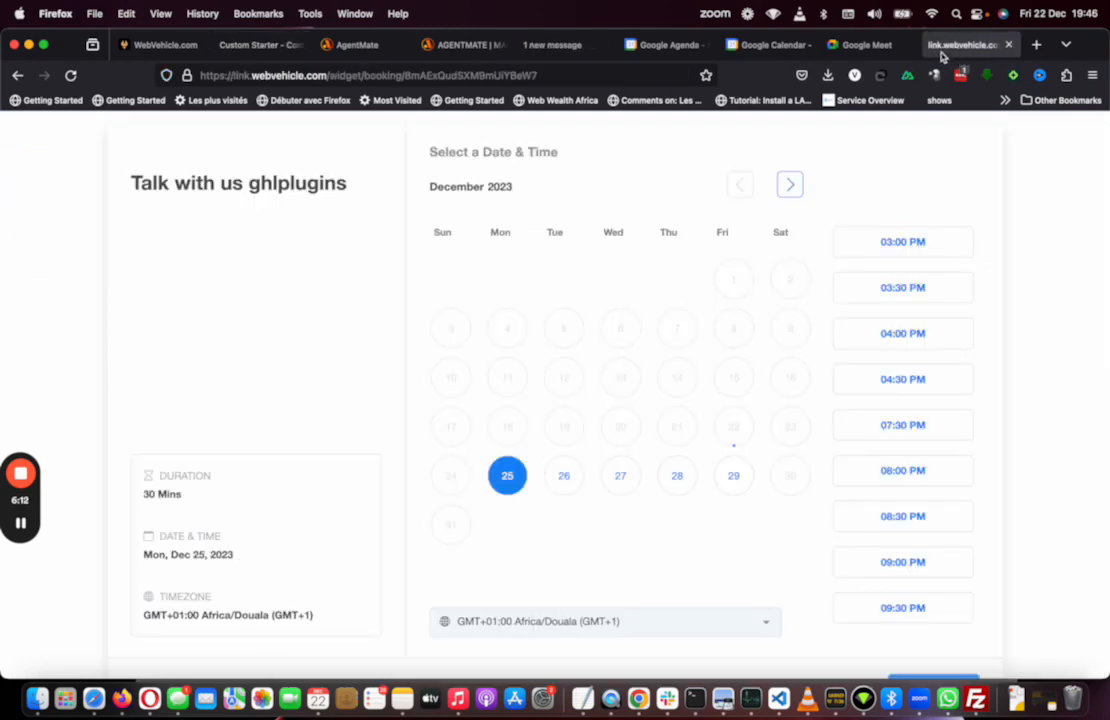
left_click(578, 76)
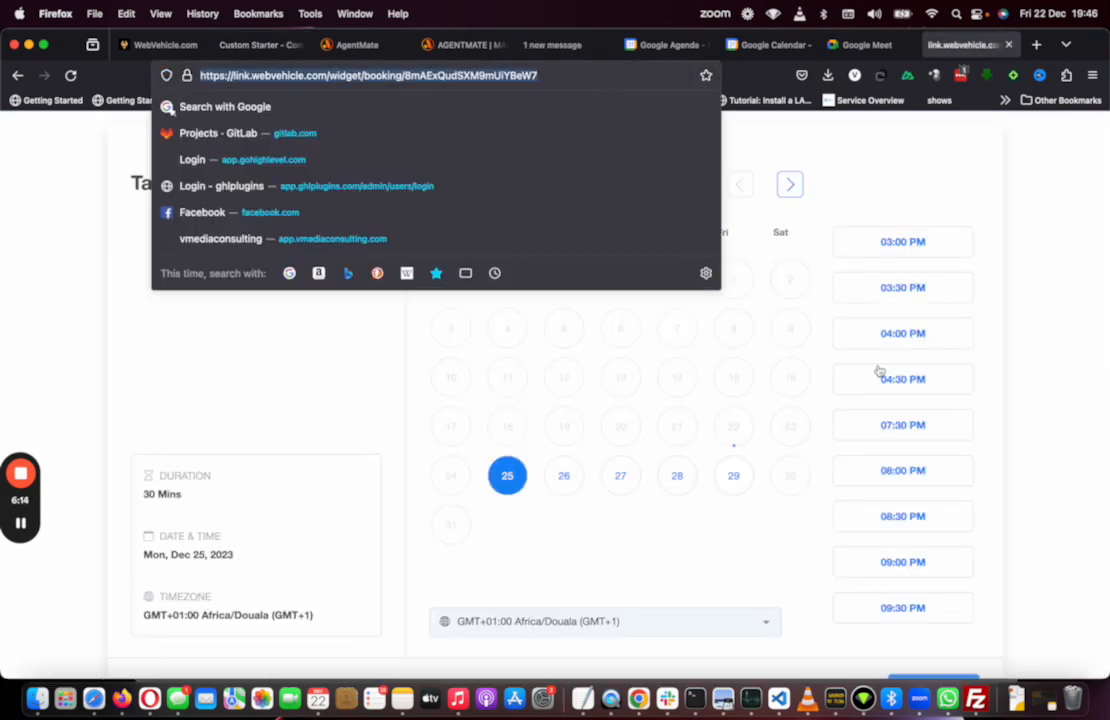
left_click(255, 45)
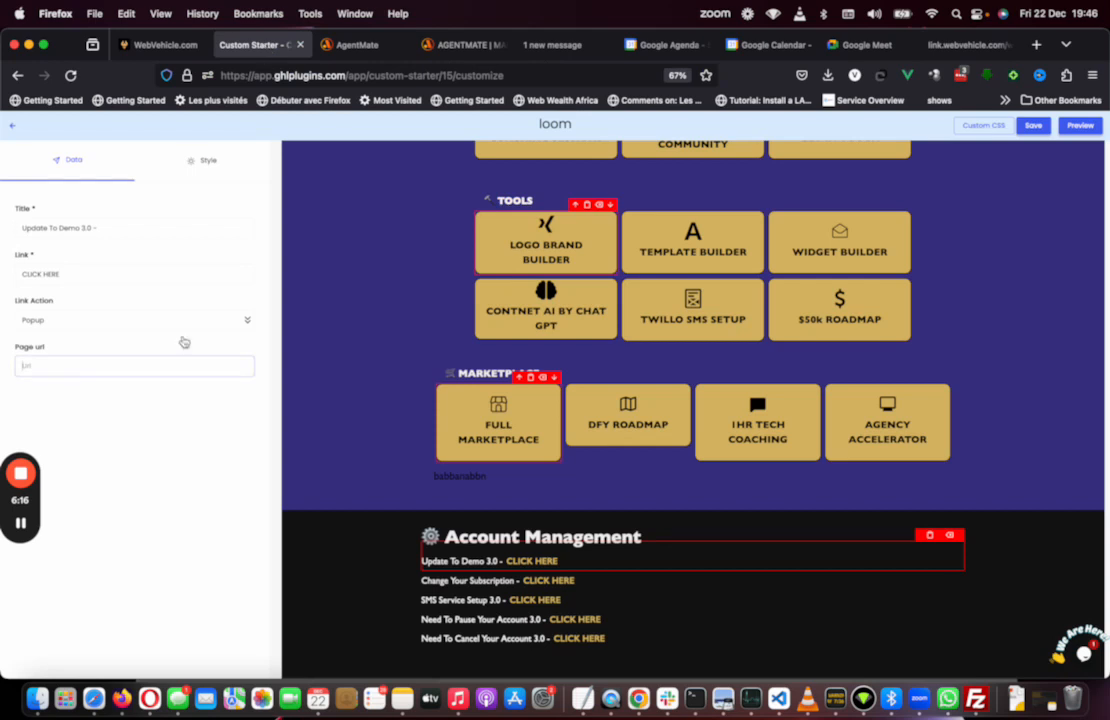
type("https://link.webvehicle.com/widget/booking/BmAExQudtXM8mcIYBeW7")
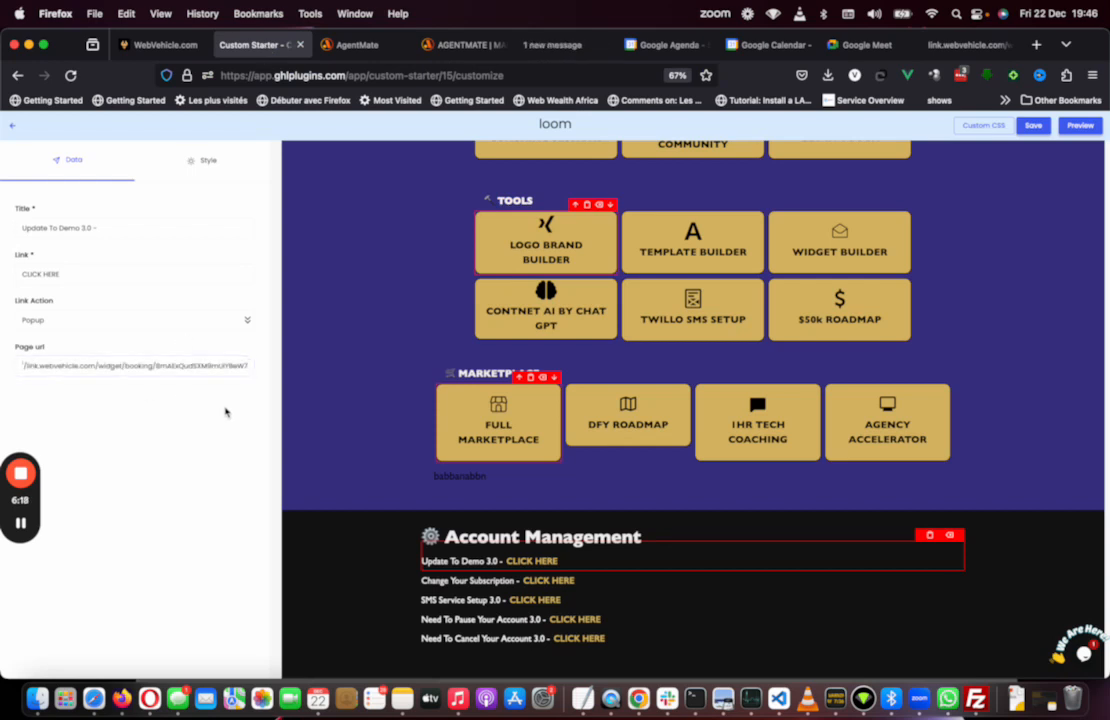
left_click(1036, 127)
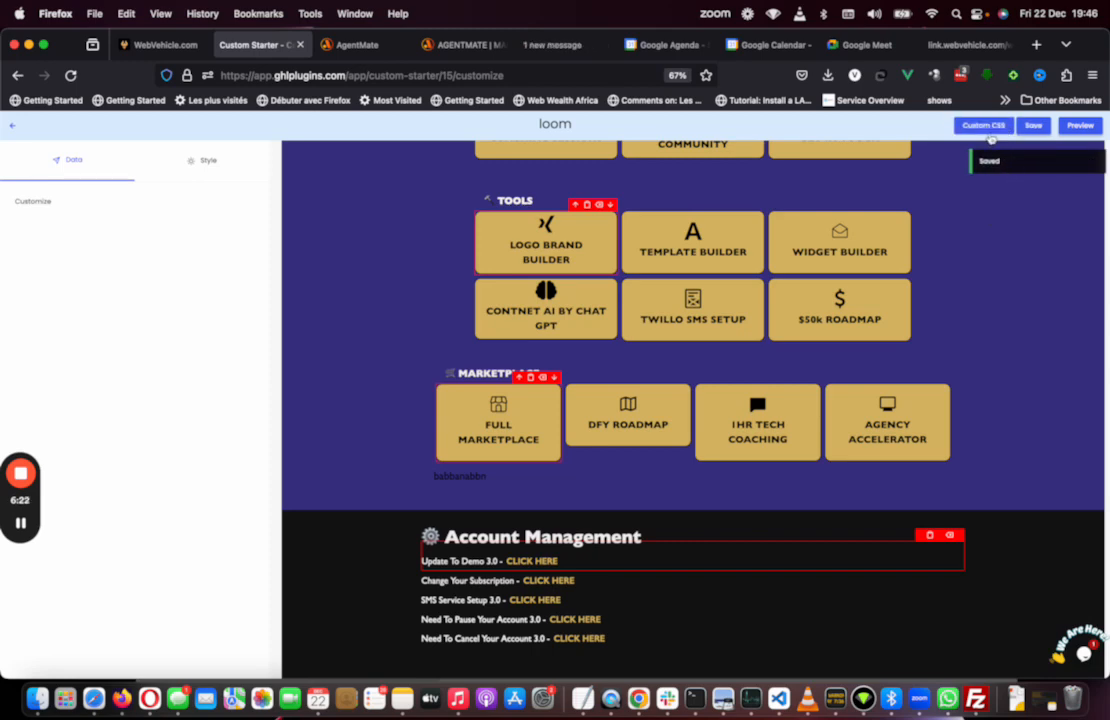
Step: Open the Custom CSS dialog, delete its existing text, and close the dialog
left_click(986, 127)
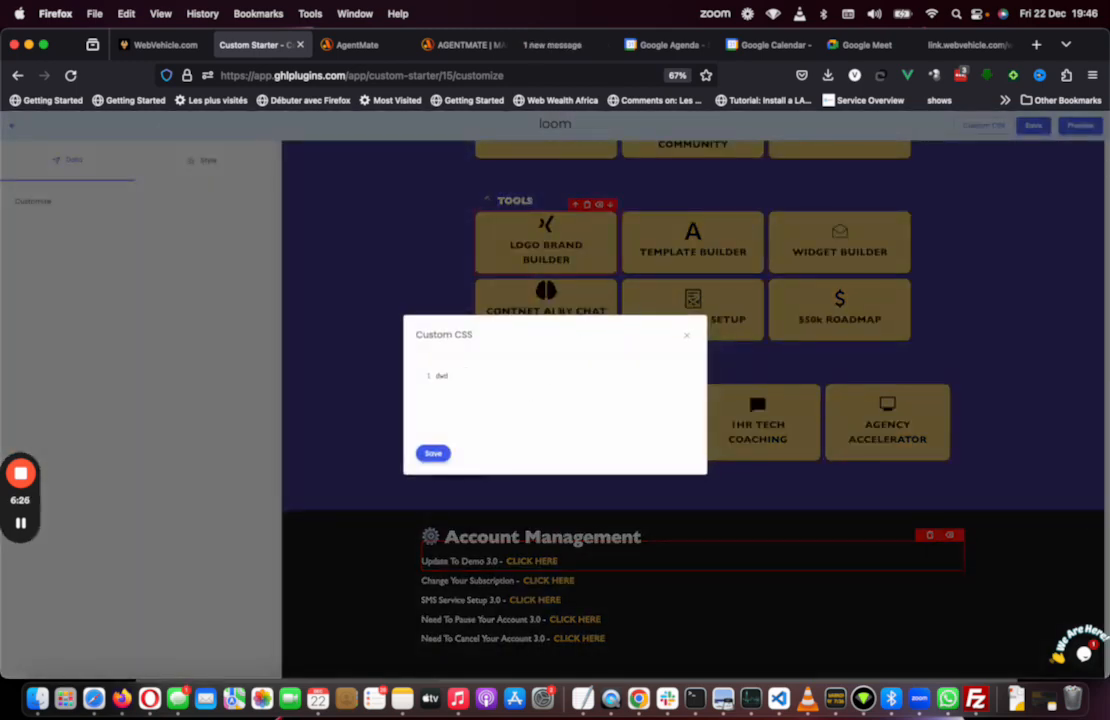
key("BackSpace")
key("BackSpace")
key("BackSpace")
left_click(687, 339)
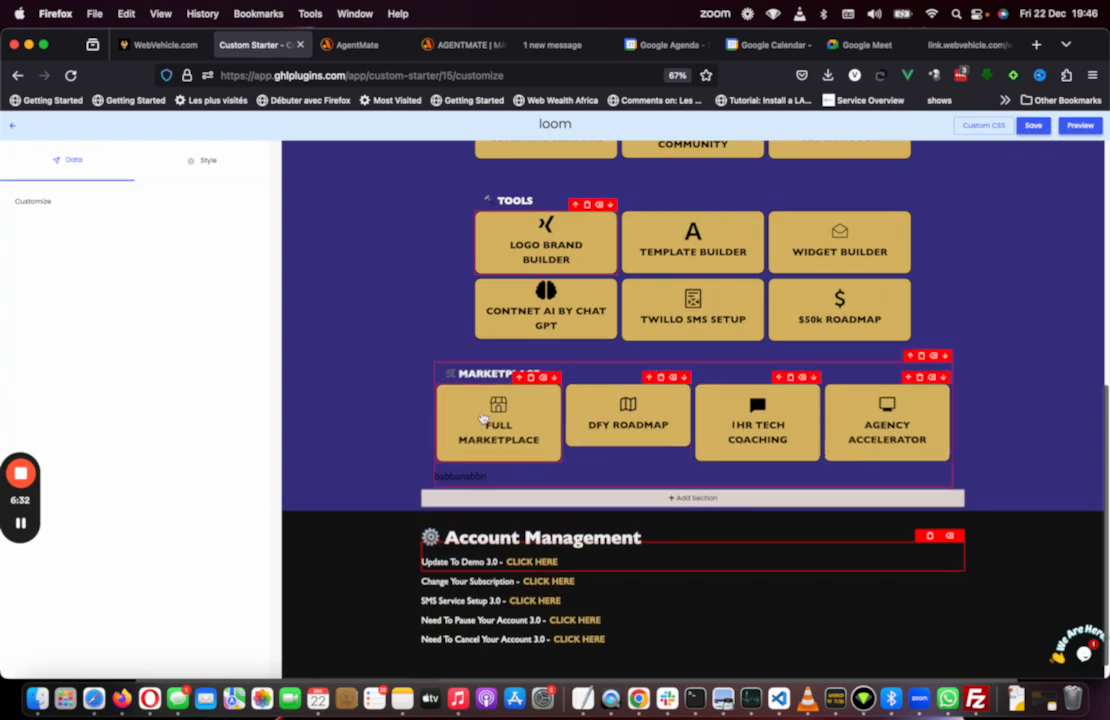
Step: Select the Full Marketplace button and review its style settings
left_click(497, 440)
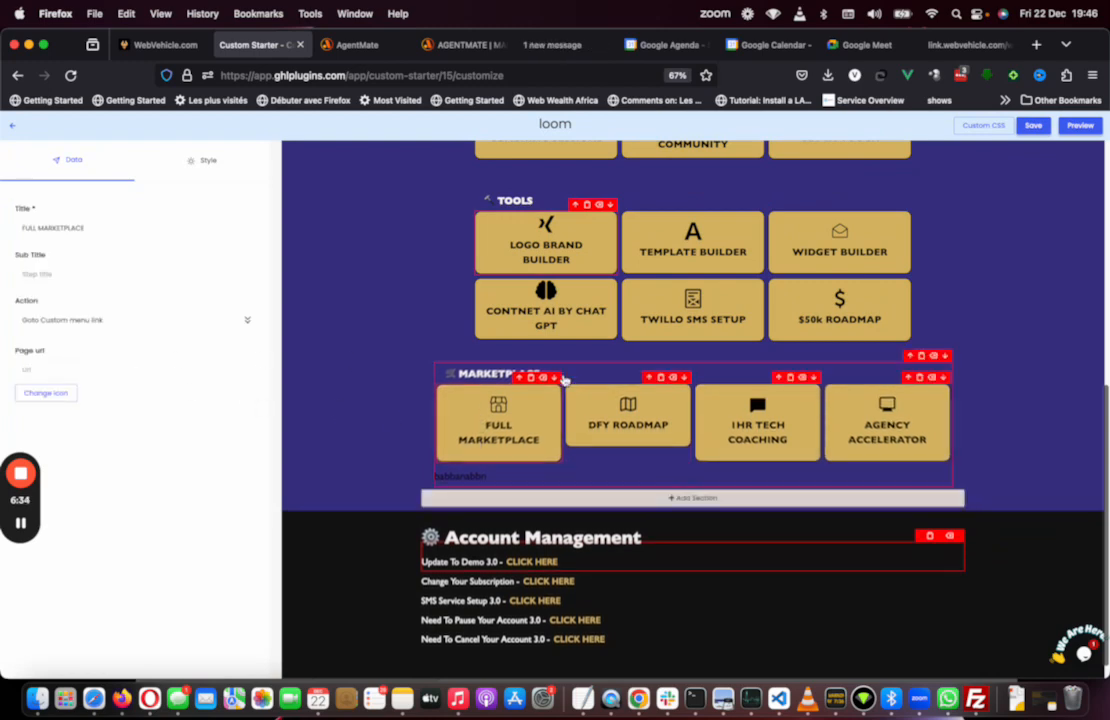
left_click(208, 161)
scroll(120, 620, "down", 2)
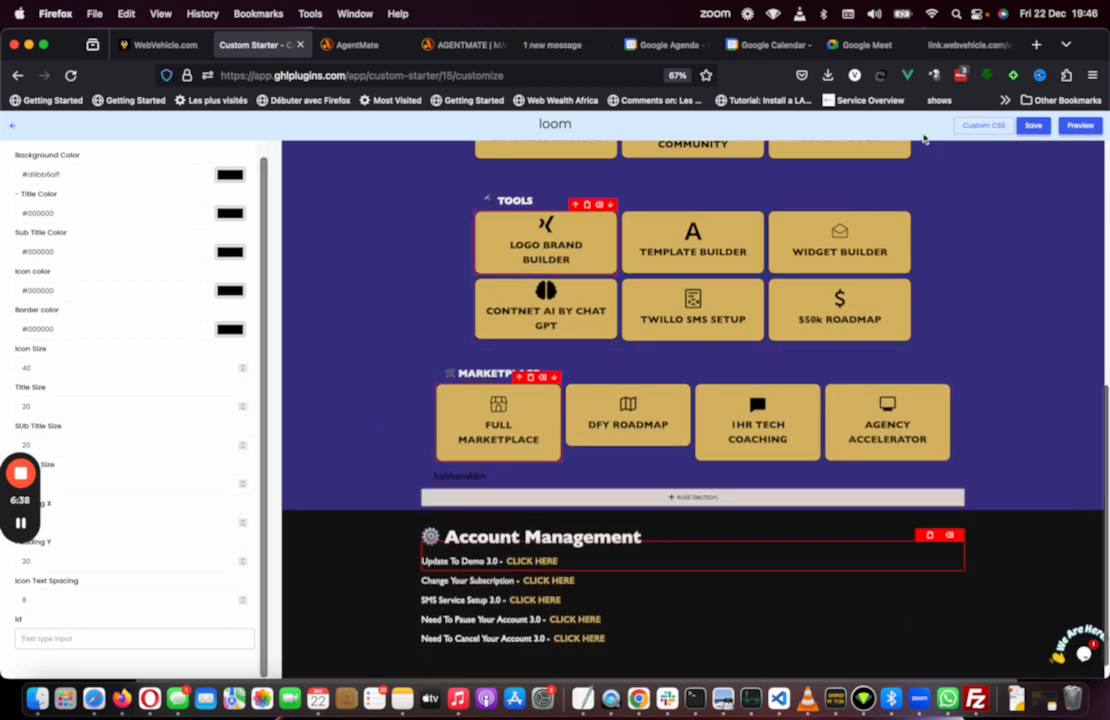
scroll(822, 385, "up", 10)
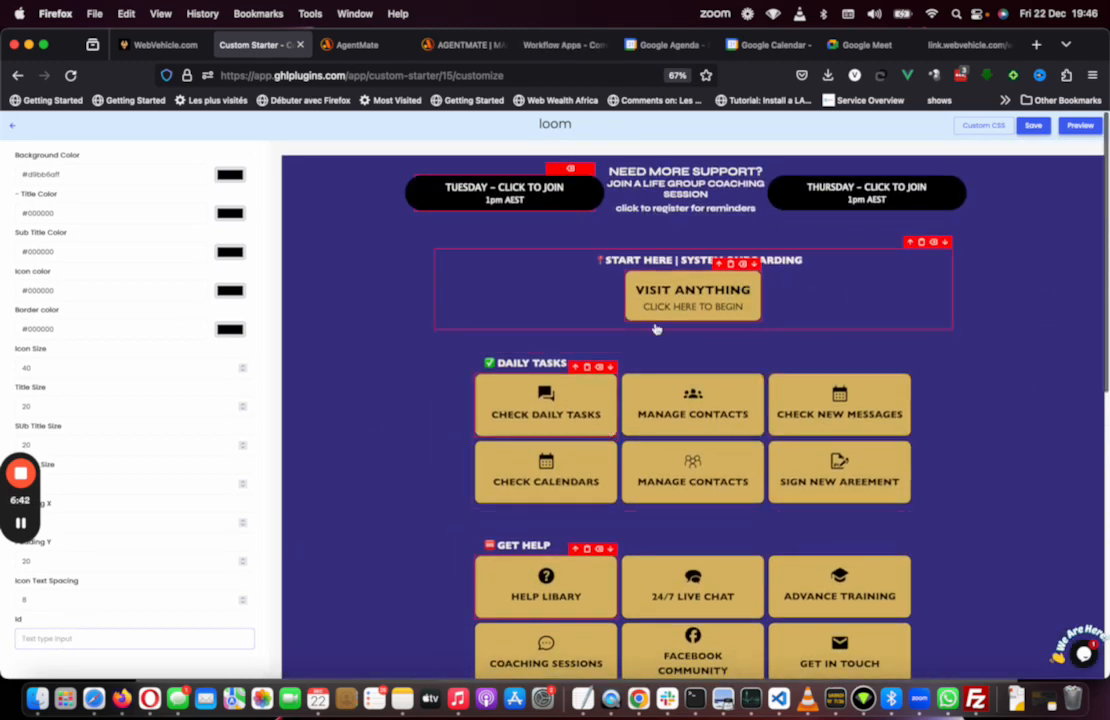
Step: Select the Check Daily Tasks button and browse the list of available actions for it
scroll(657, 330, "down", 10)
scroll(657, 327, "up", 10)
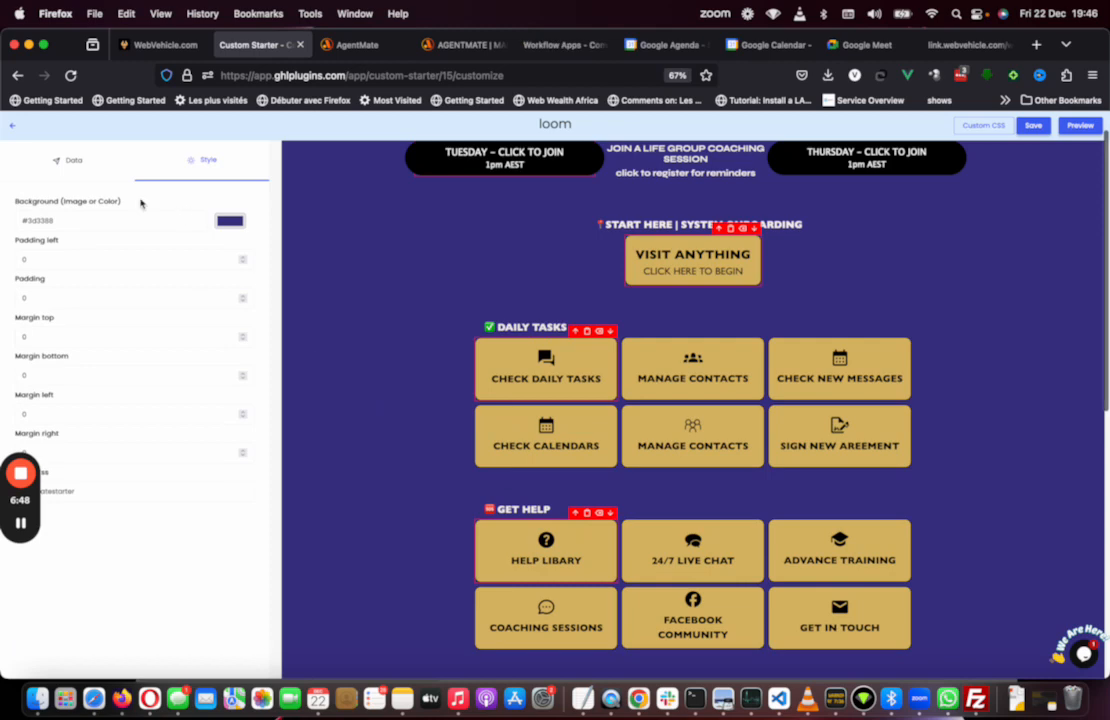
left_click(72, 160)
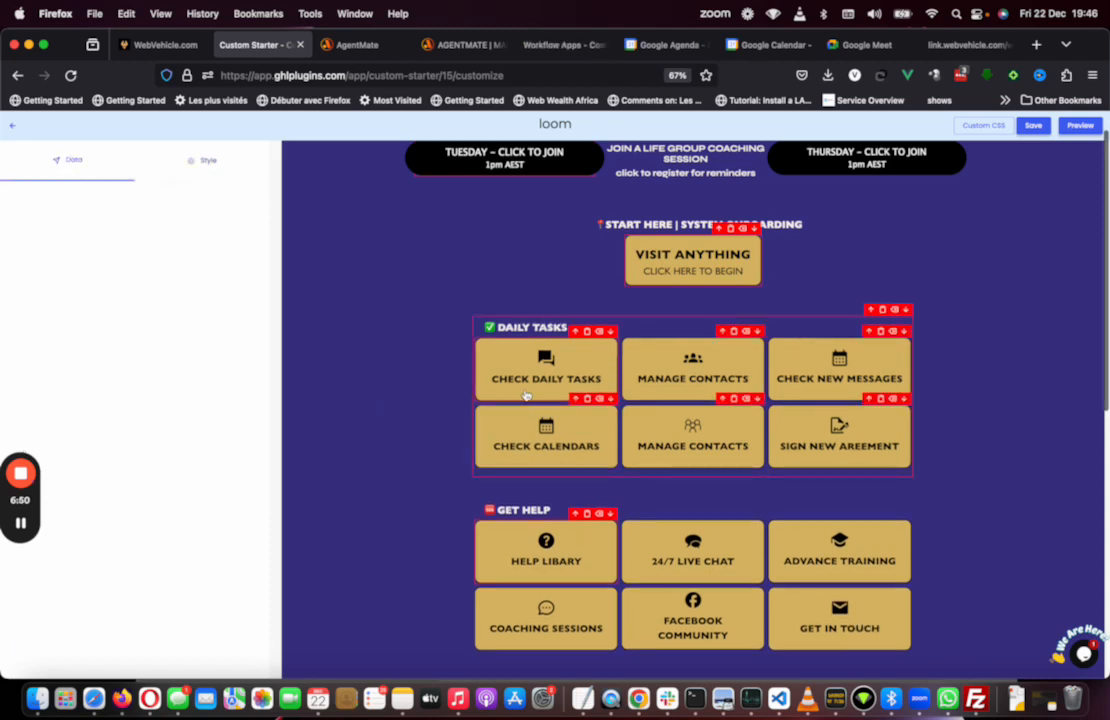
left_click(530, 388)
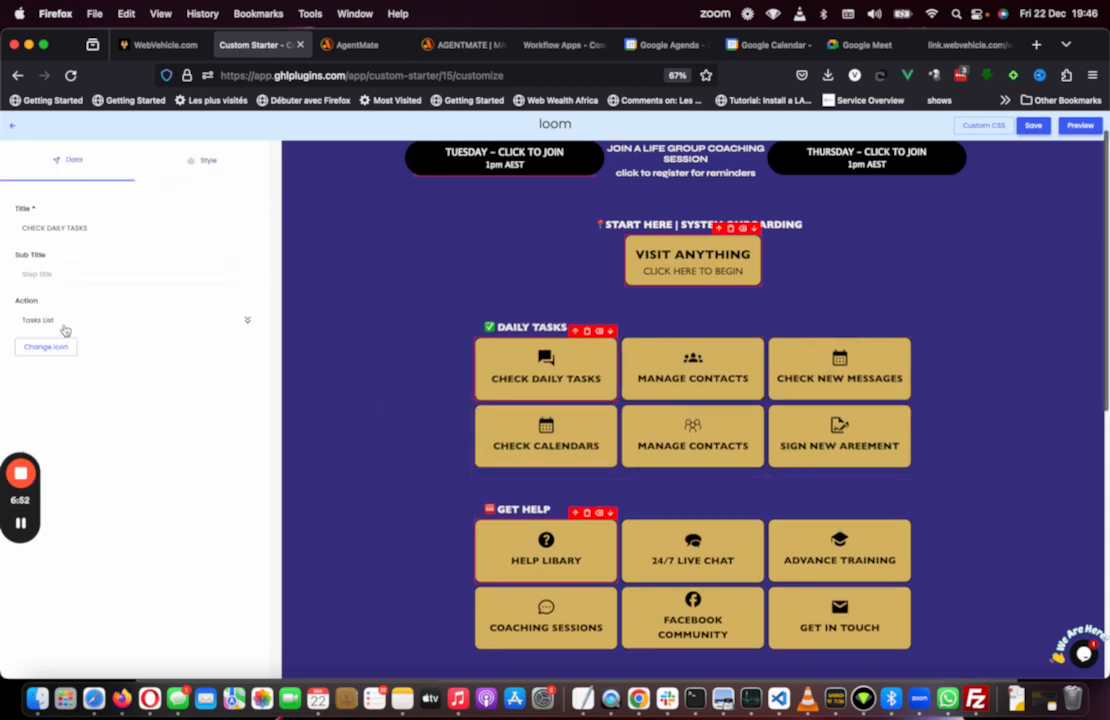
left_click(65, 320)
scroll(109, 418, "down", 1)
scroll(109, 418, "down", 6)
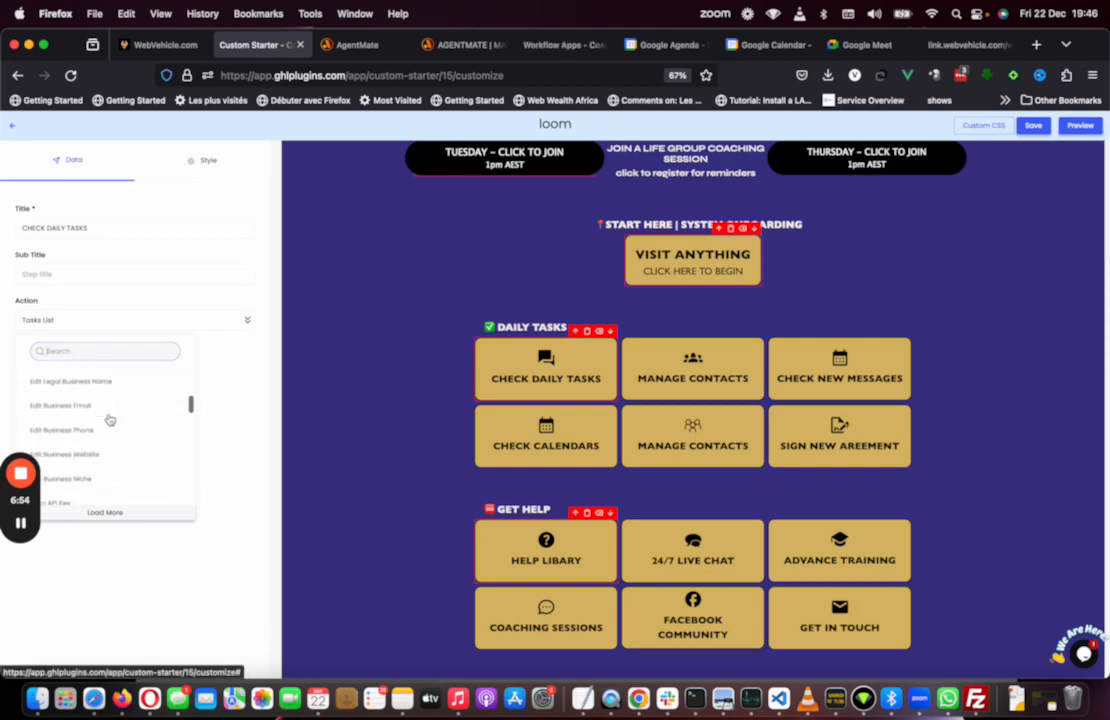
left_click(121, 507)
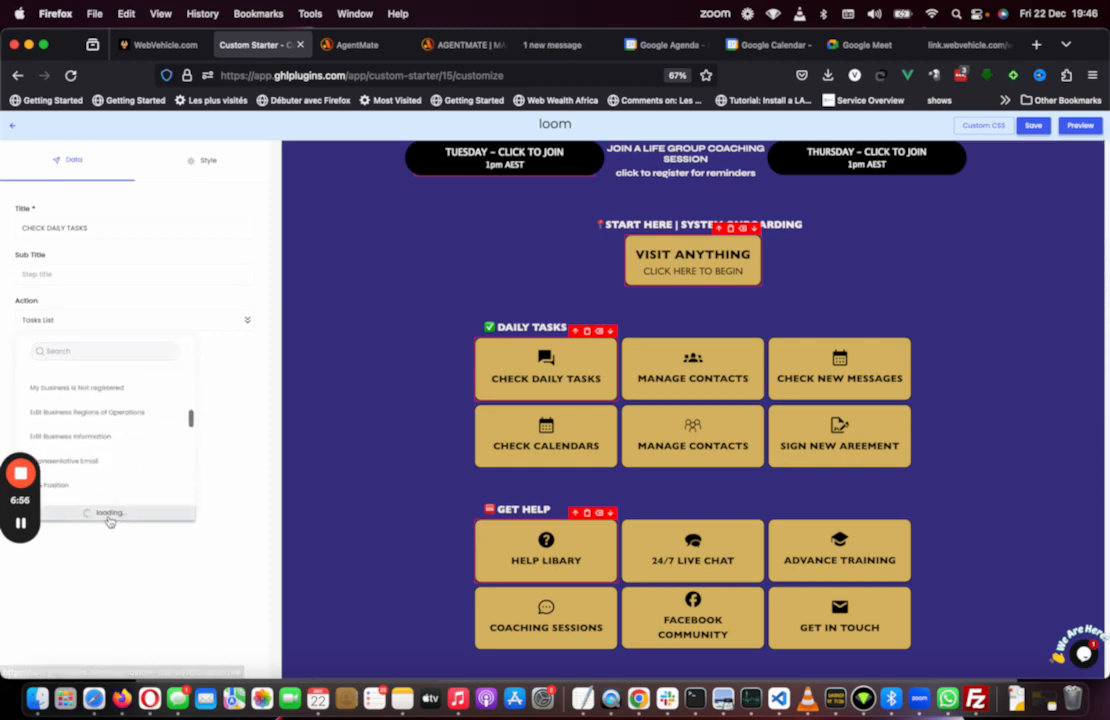
scroll(125, 425, "down", 2)
scroll(126, 423, "down", 4)
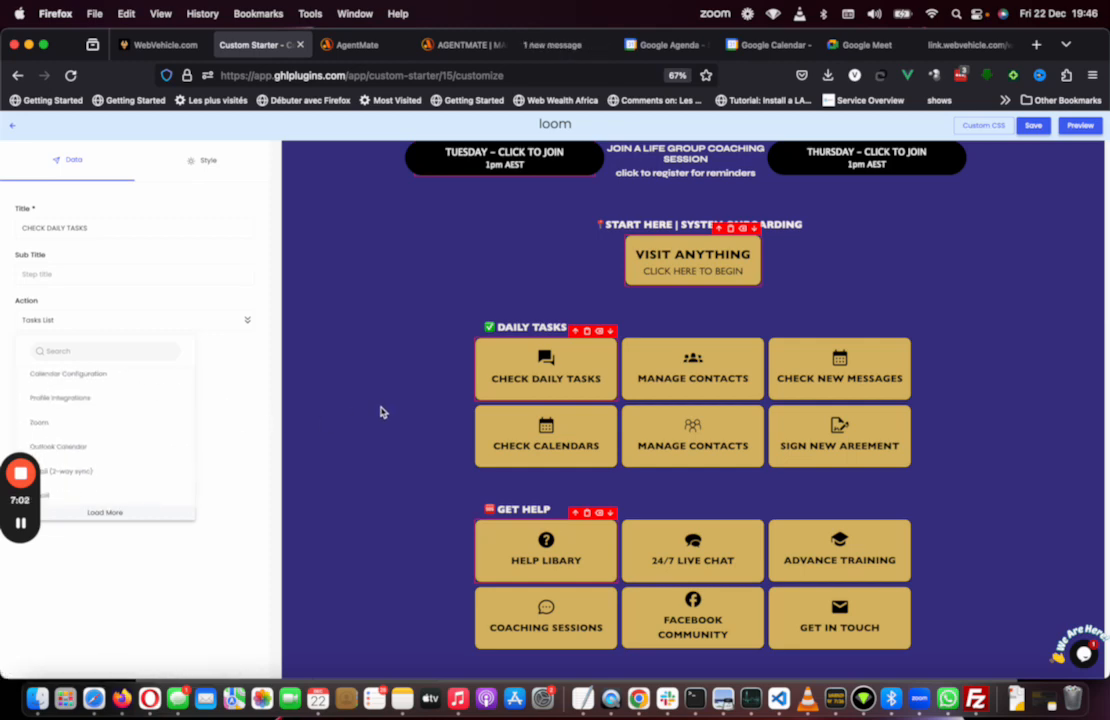
left_click(382, 413)
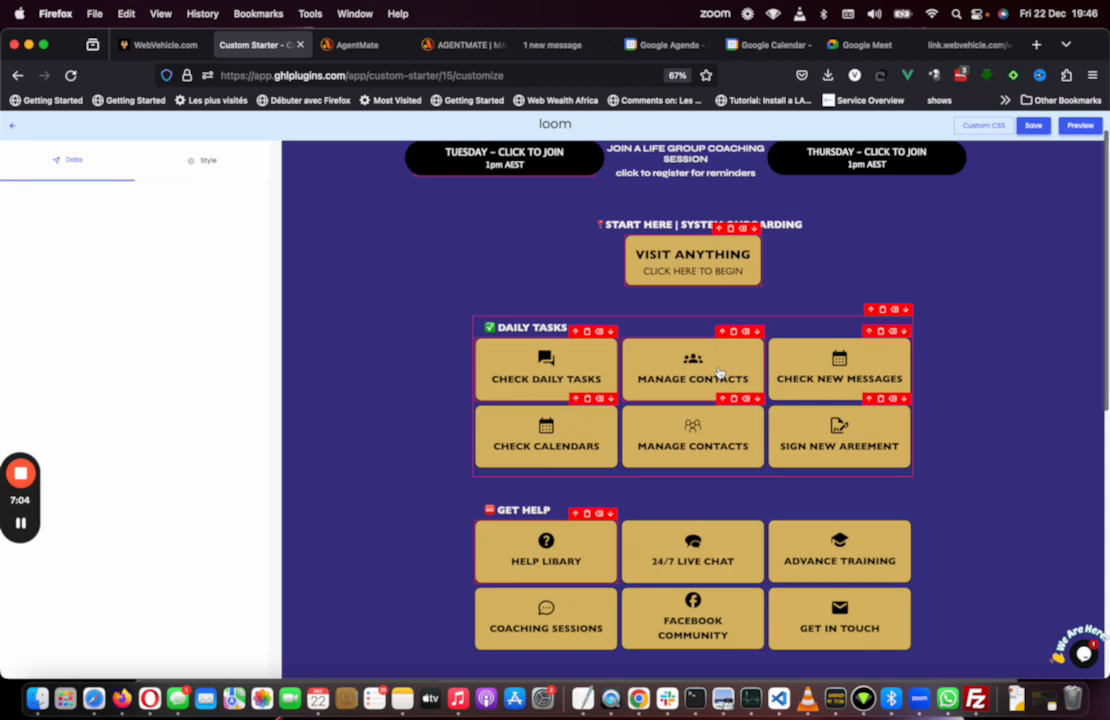
Step: Review the actions of each Daily Tasks button and of the Update To Demo 3.0 link
scroll(695, 410, "up", 1)
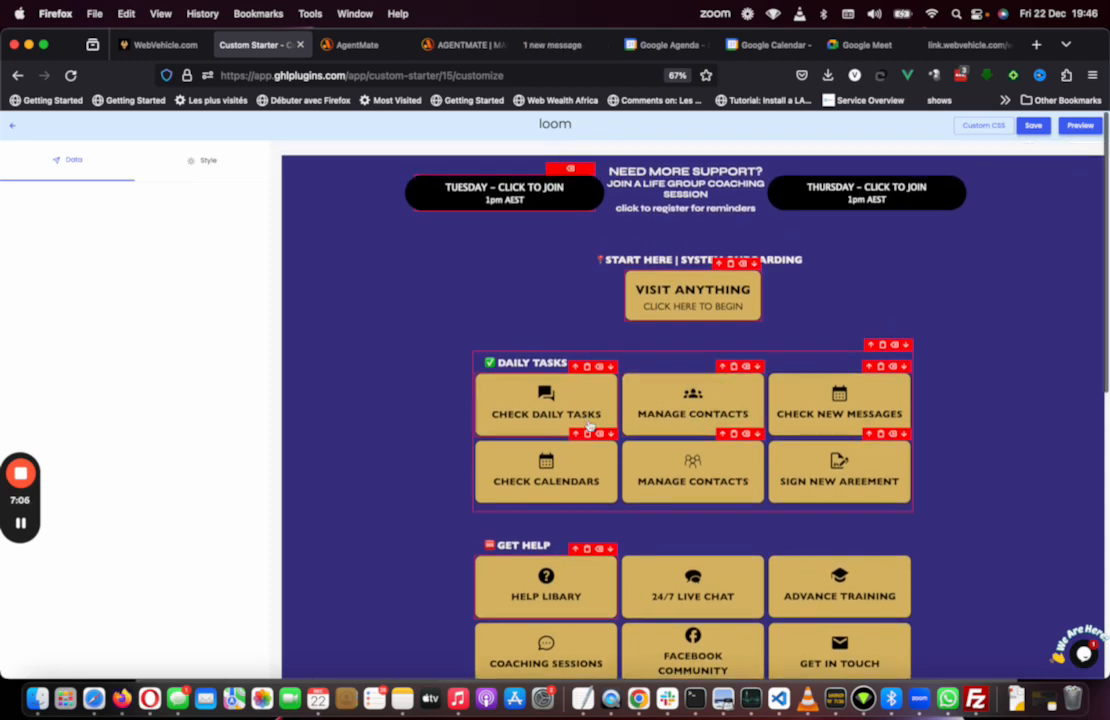
left_click(572, 412)
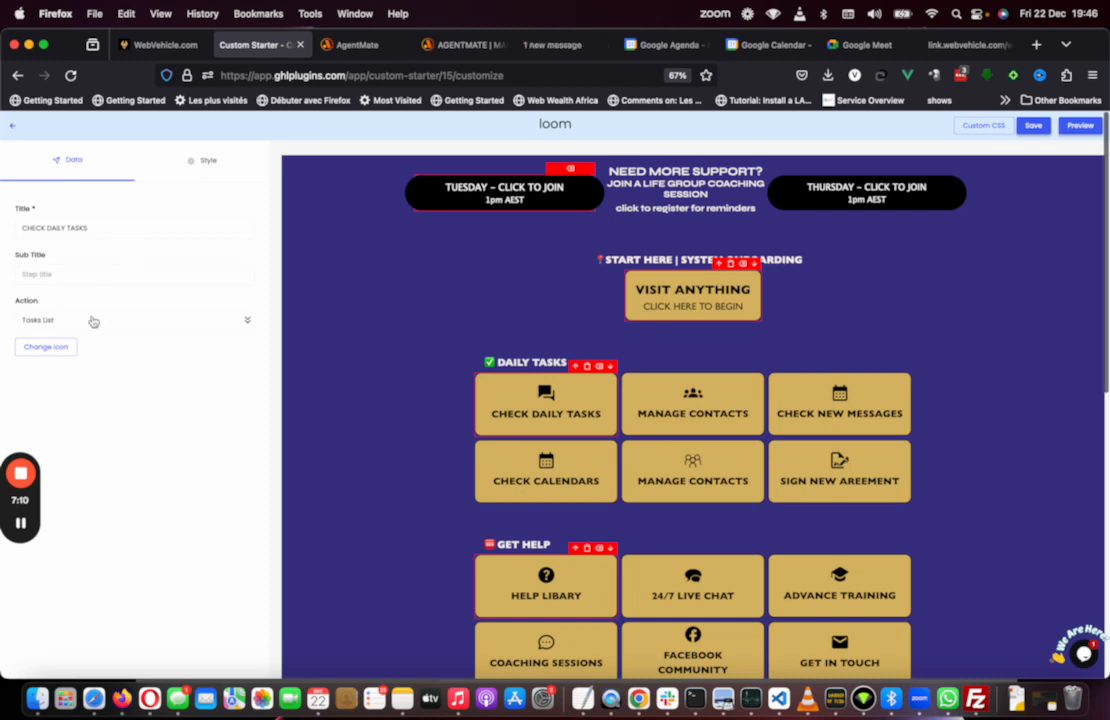
left_click(697, 396)
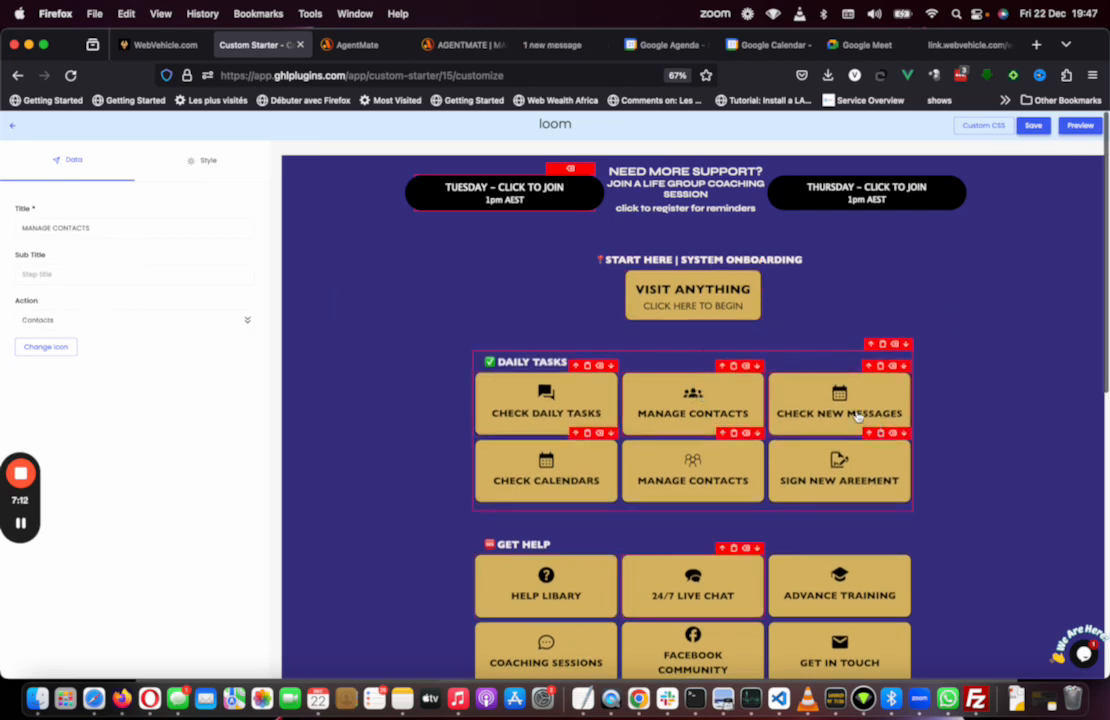
left_click(822, 410)
left_click(583, 483)
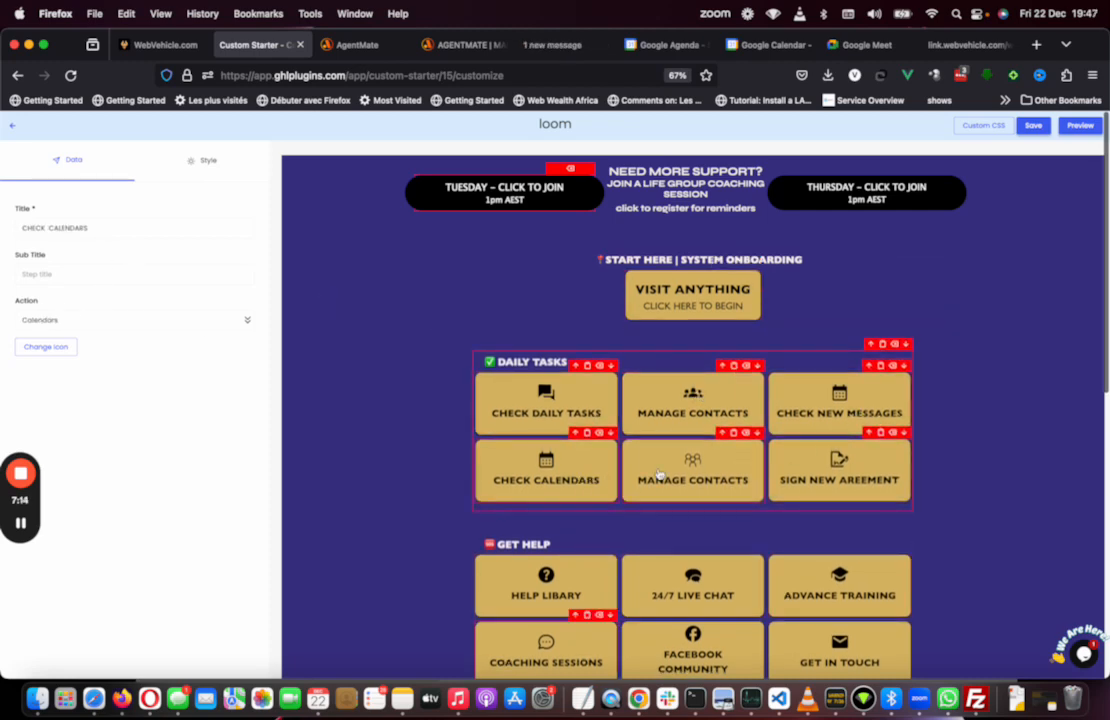
left_click(665, 474)
left_click(800, 480)
scroll(800, 480, "down", 10)
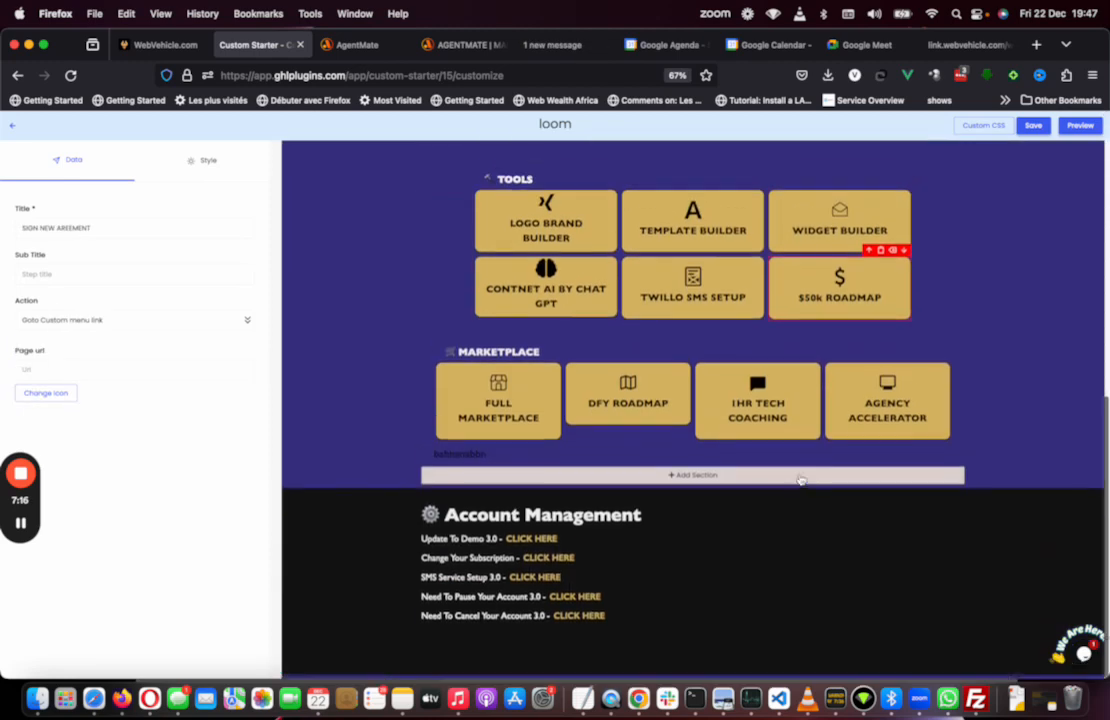
left_click(541, 541)
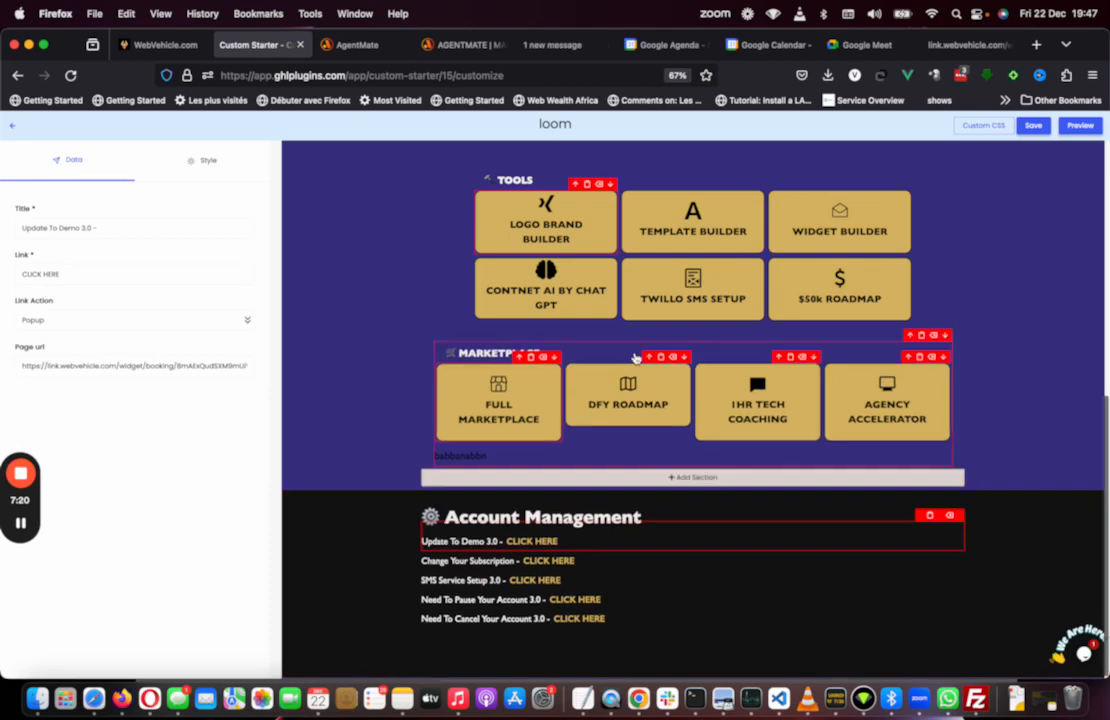
scroll(640, 355, "up", 10)
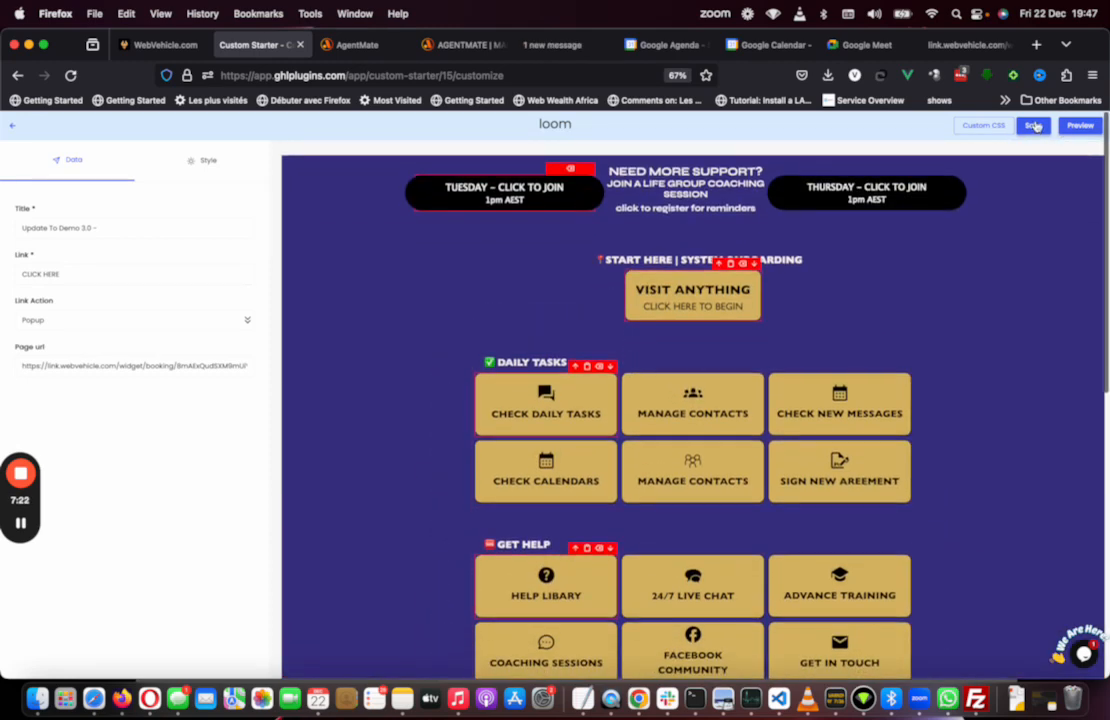
Step: Save the starter, return to the Custom Starter list, and copy the loom starter's link
left_click(1035, 127)
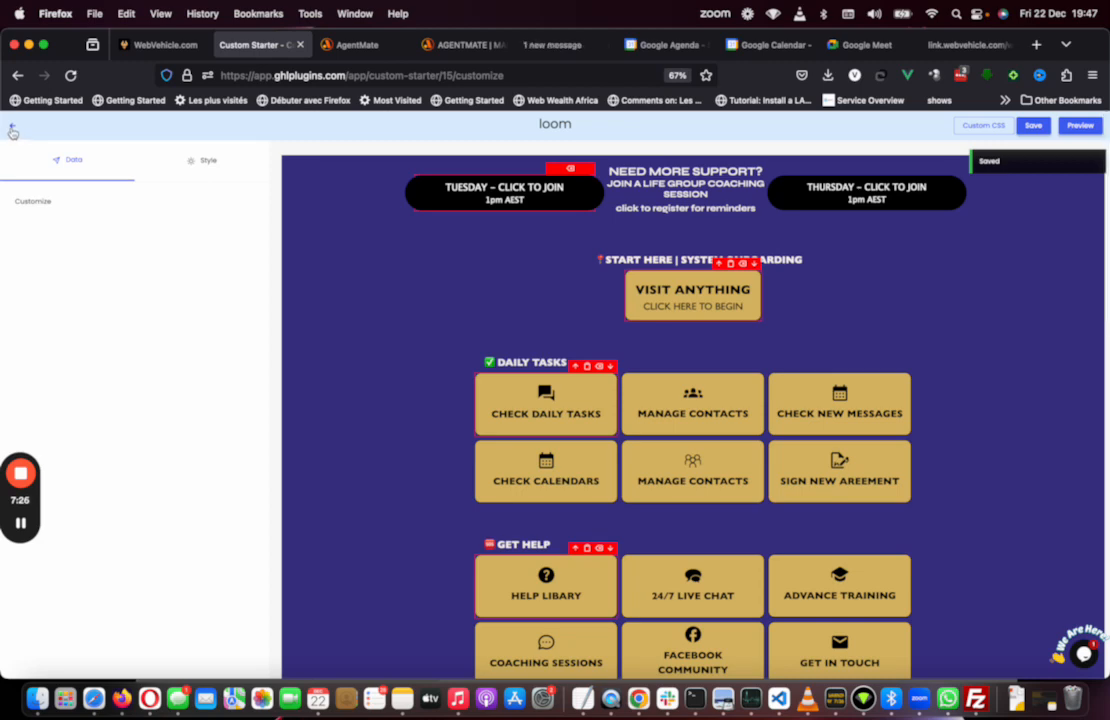
left_click(12, 128)
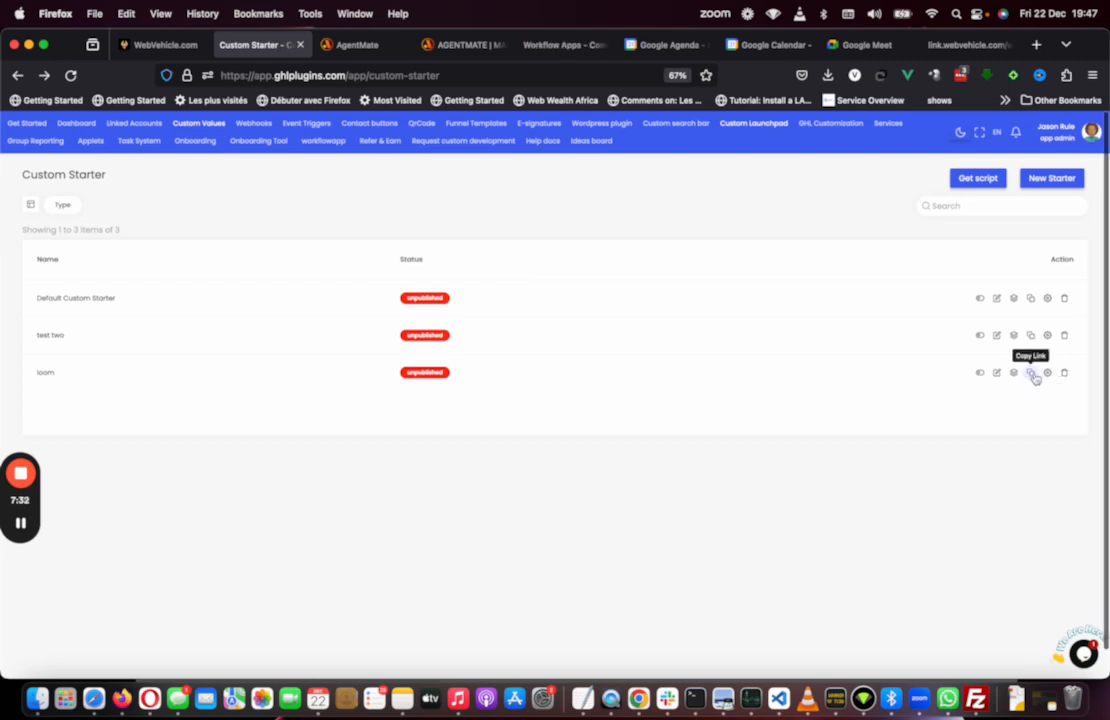
left_click(1033, 374)
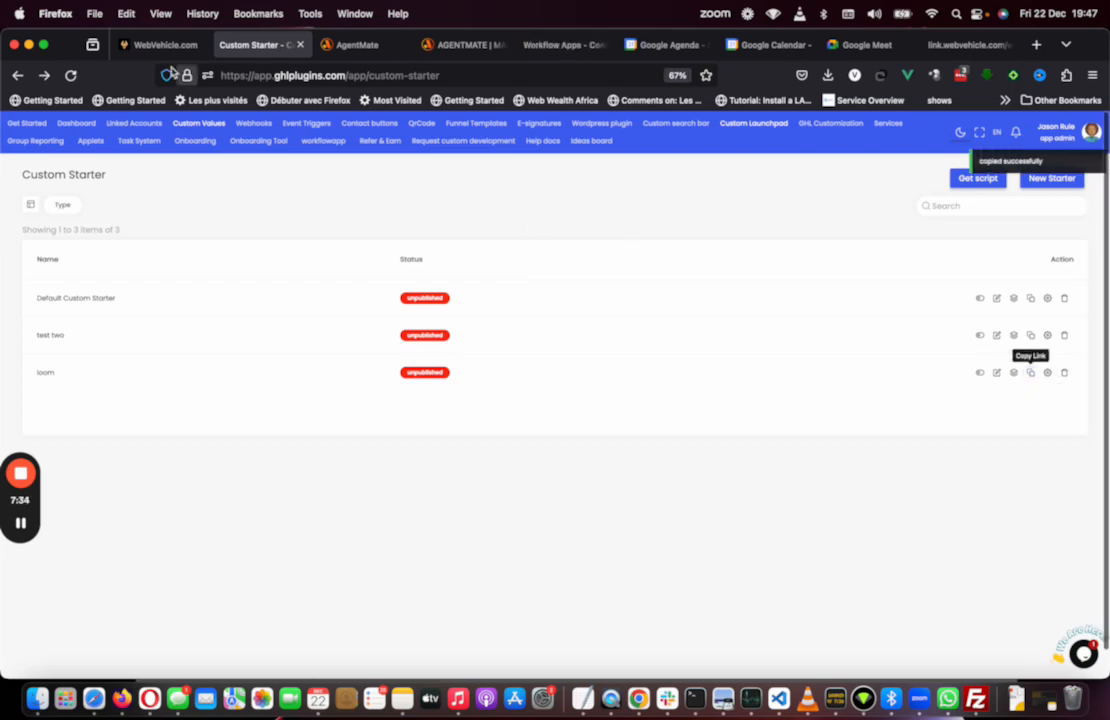
Step: In the WebVehicle tab, switch to agency view and open the Custom Menu Link settings
left_click(157, 50)
left_click(74, 167)
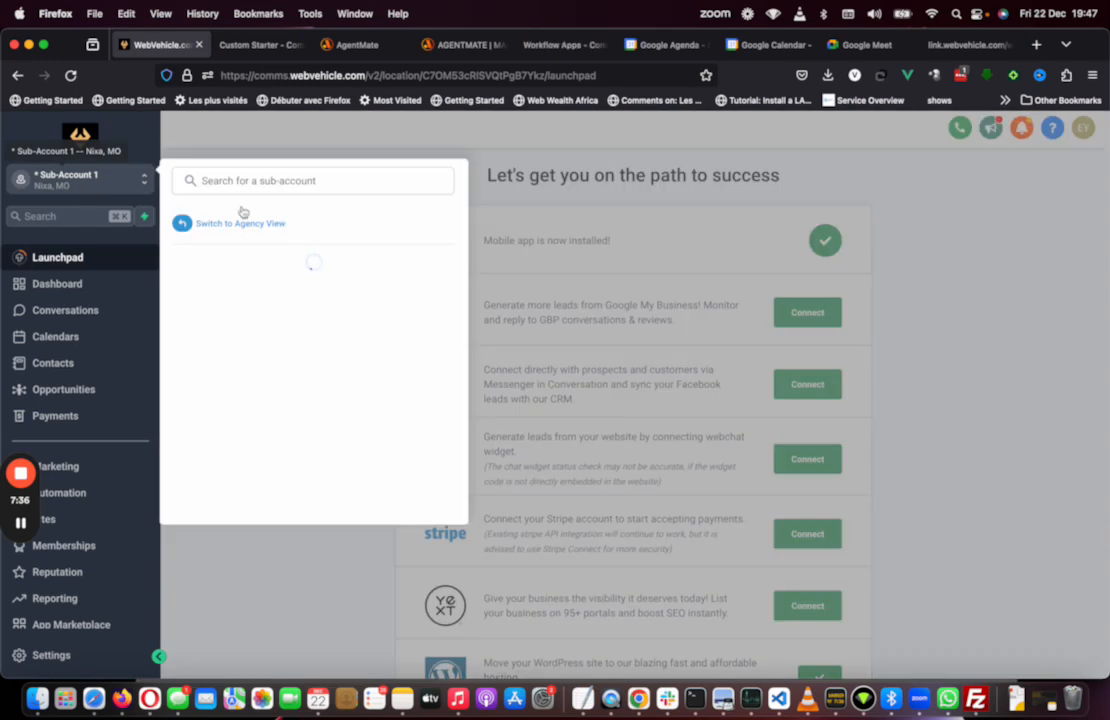
left_click(237, 227)
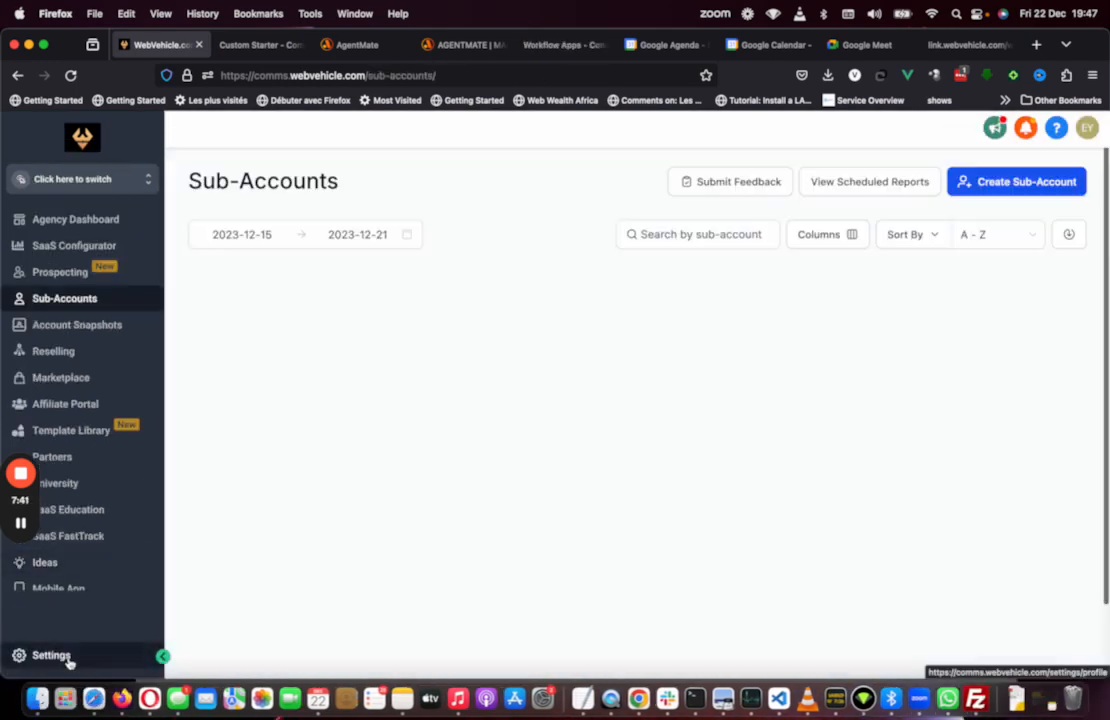
left_click(68, 657)
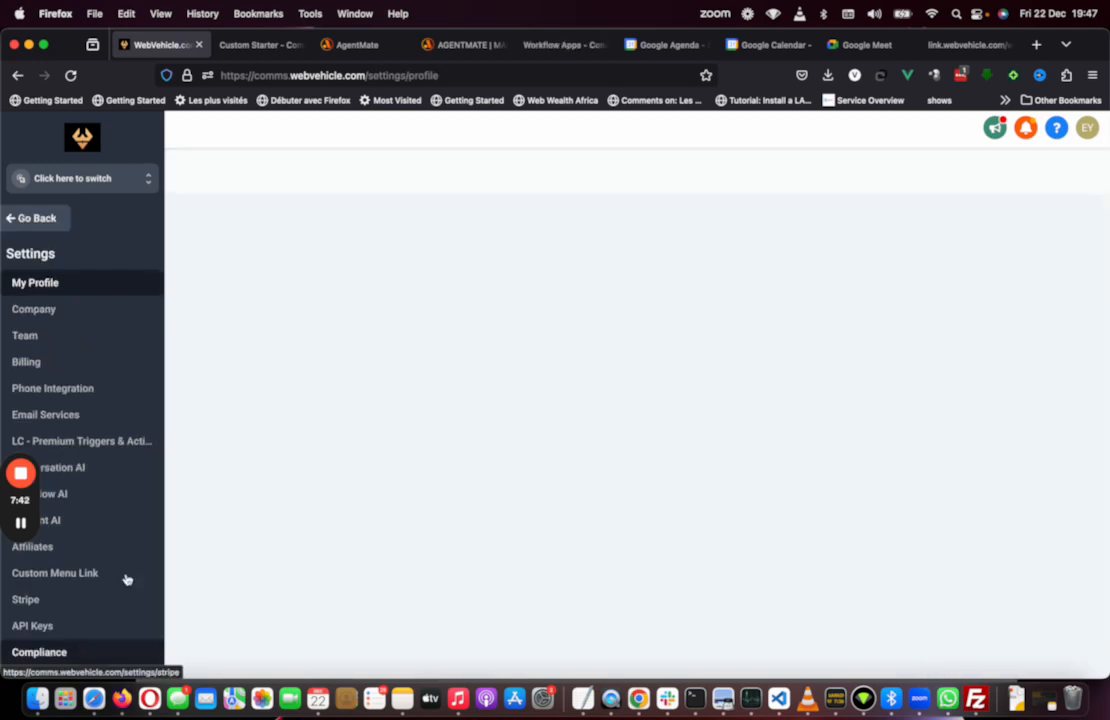
scroll(325, 491, "down", 2)
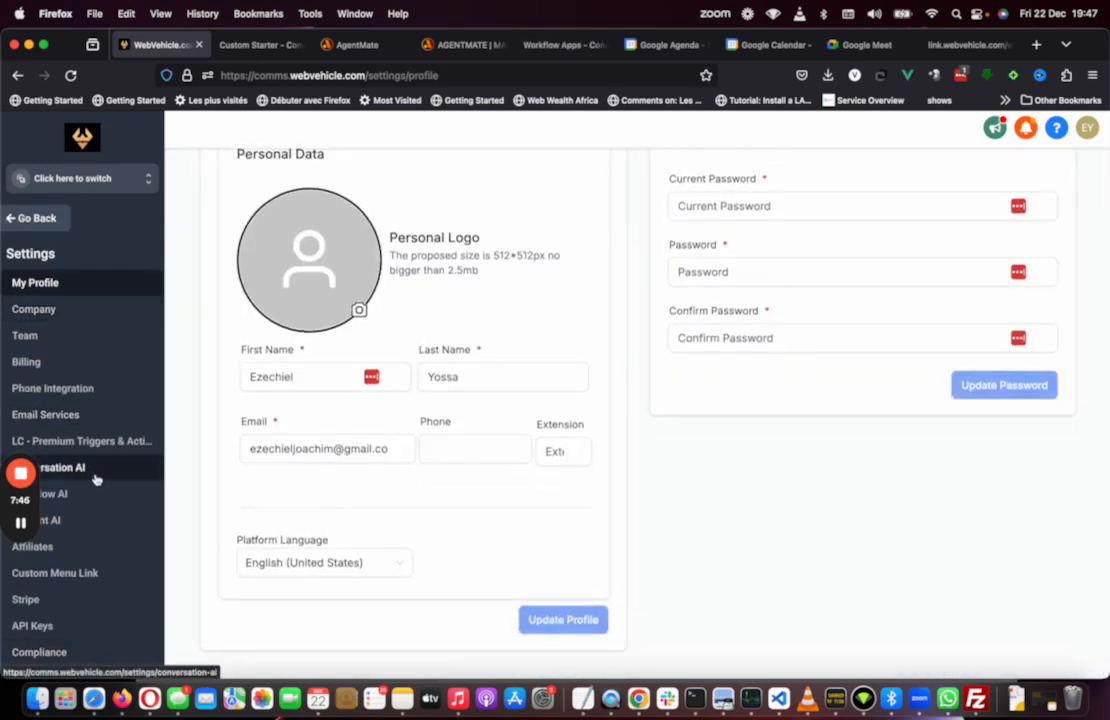
left_click(80, 573)
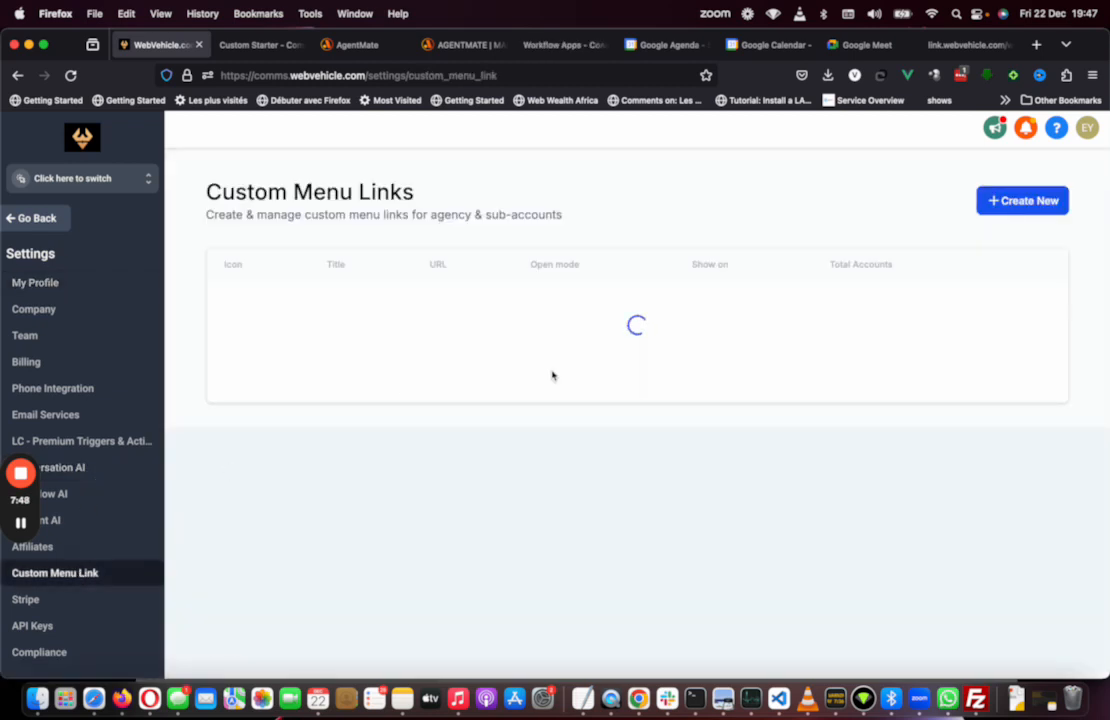
Step: Create a new custom menu link and give it the home icon
left_click(1022, 201)
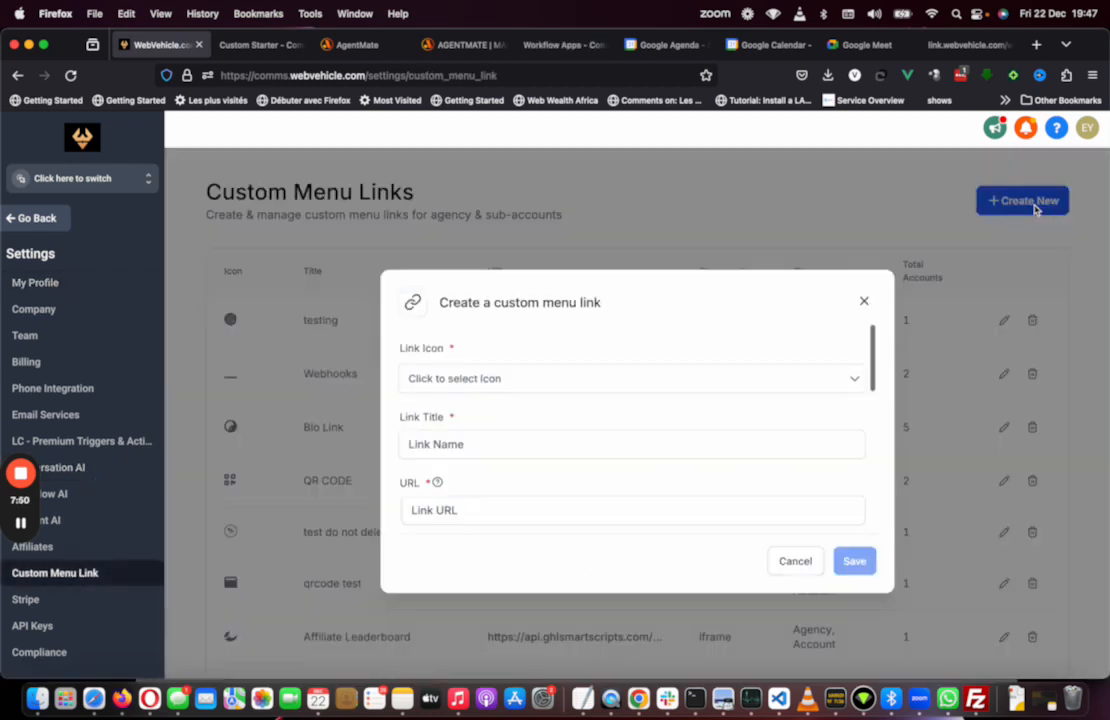
left_click(567, 372)
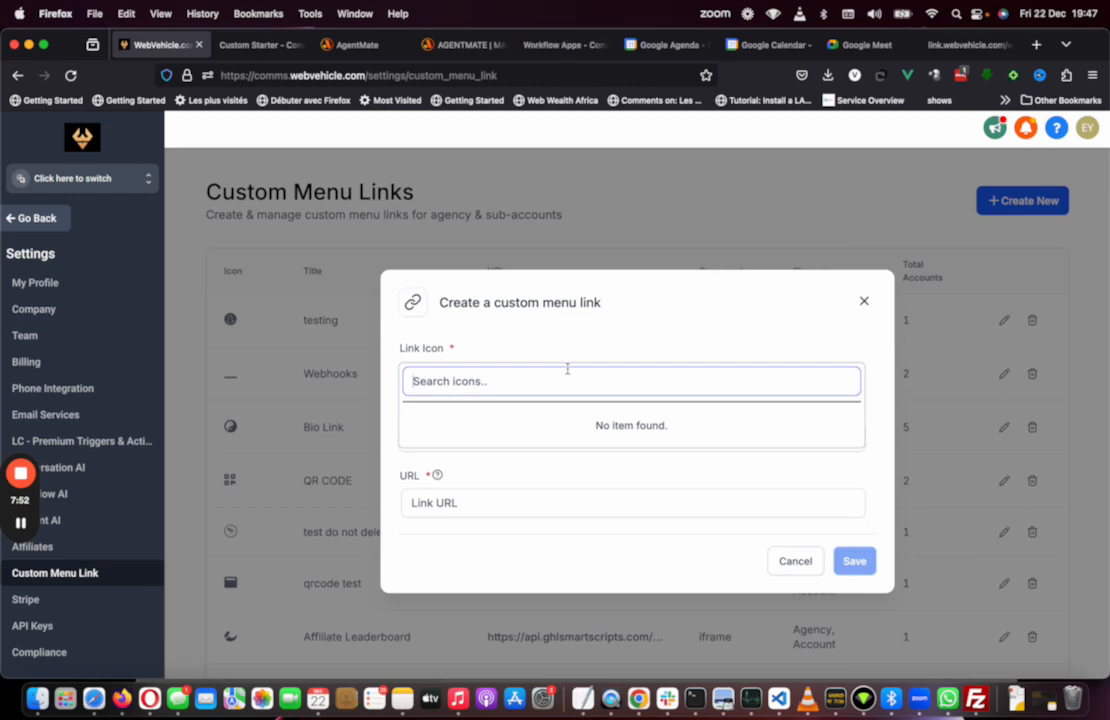
type("Start")
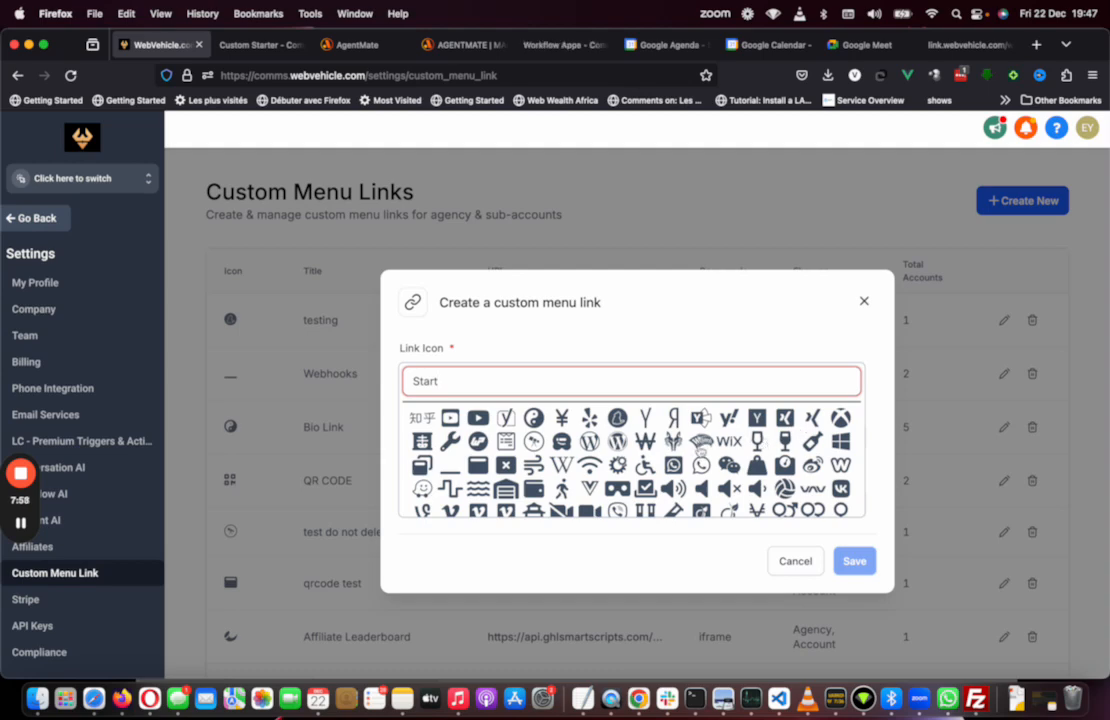
key("ctrl+a")
type("home")
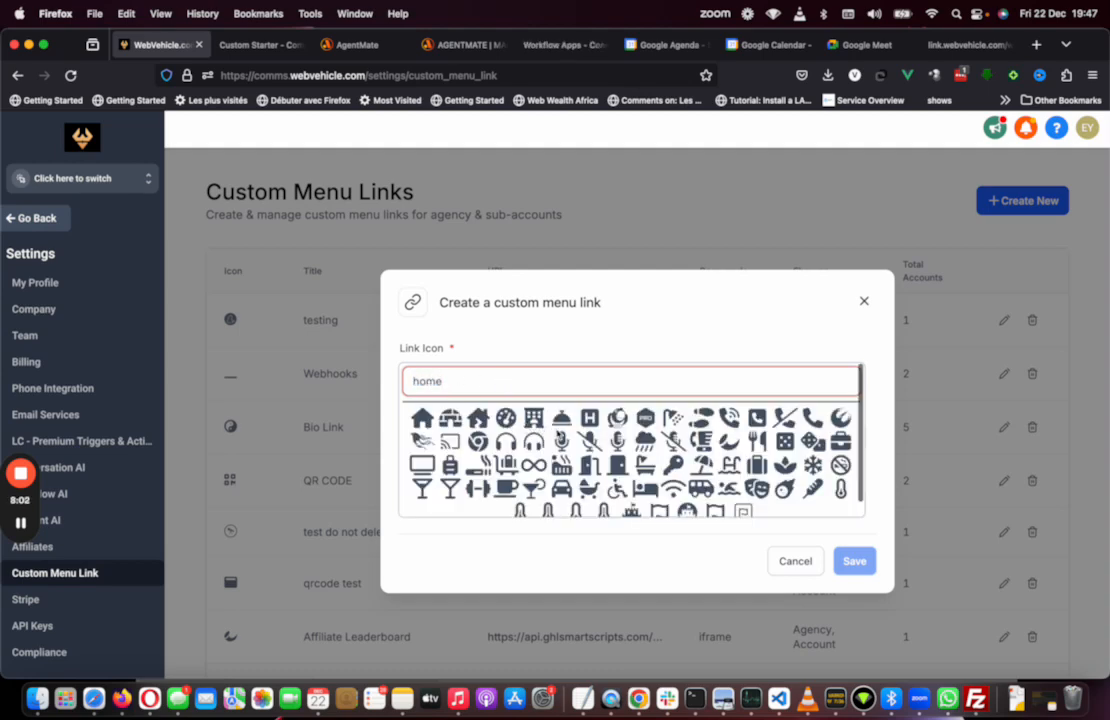
left_click(422, 417)
left_click(443, 443)
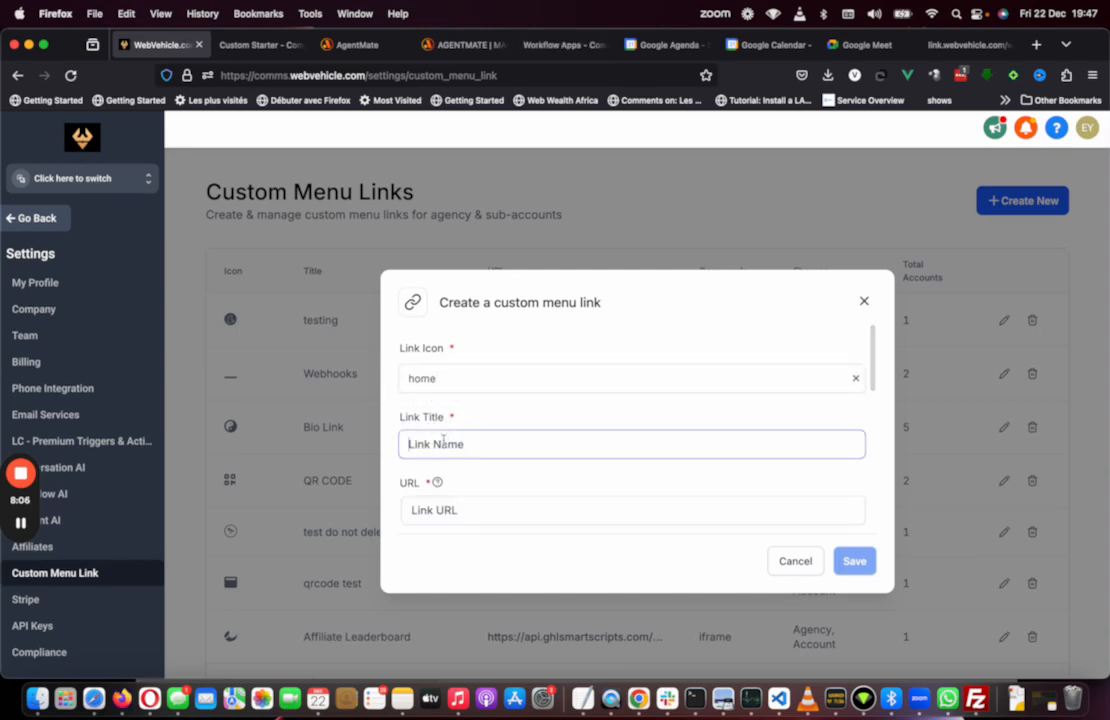
Step: Title the link Start Here and paste the copied starter link as its URL
key("super+v")
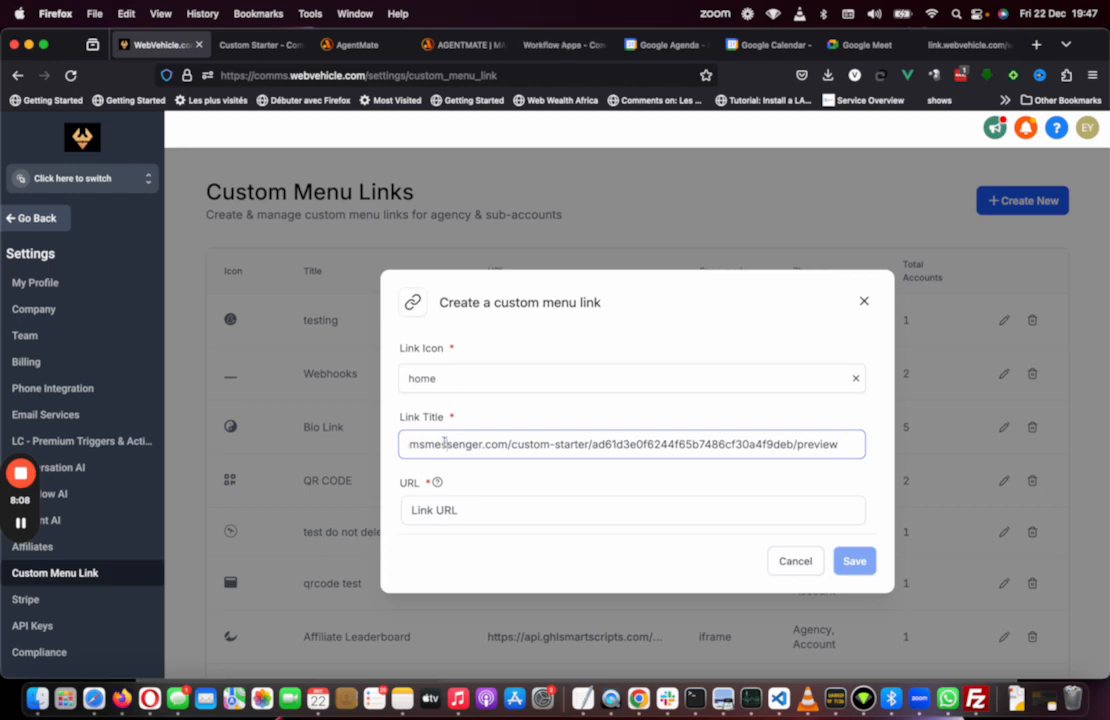
triple_click(444, 442)
type("Star")
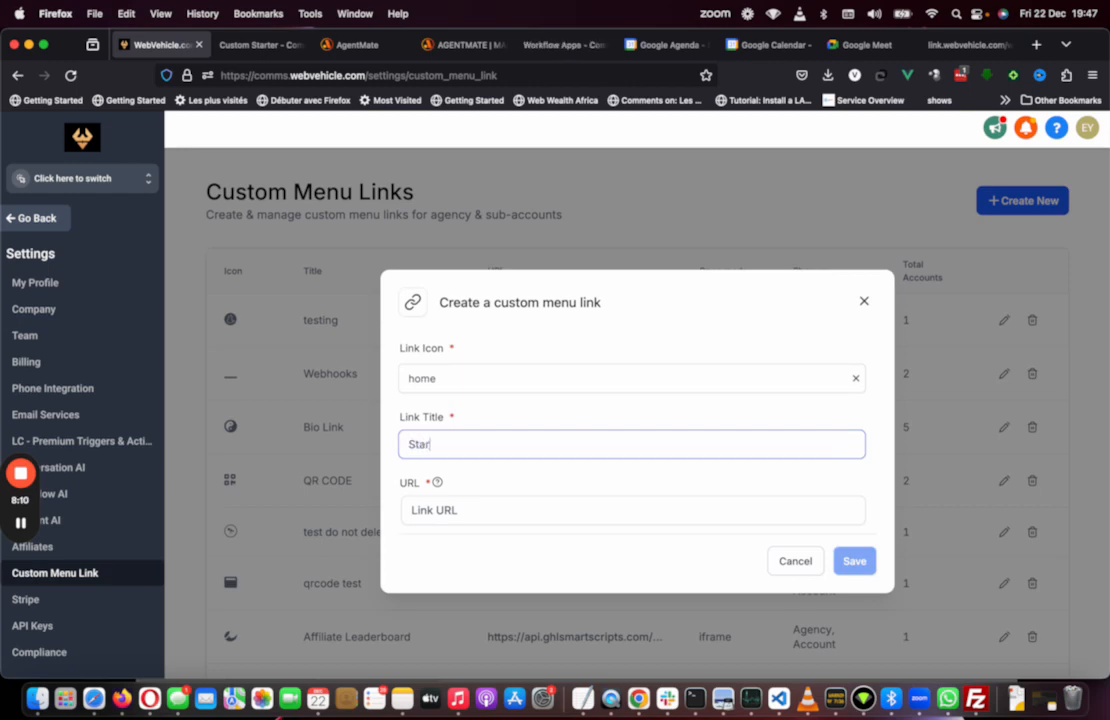
type("t Here")
left_click(466, 512)
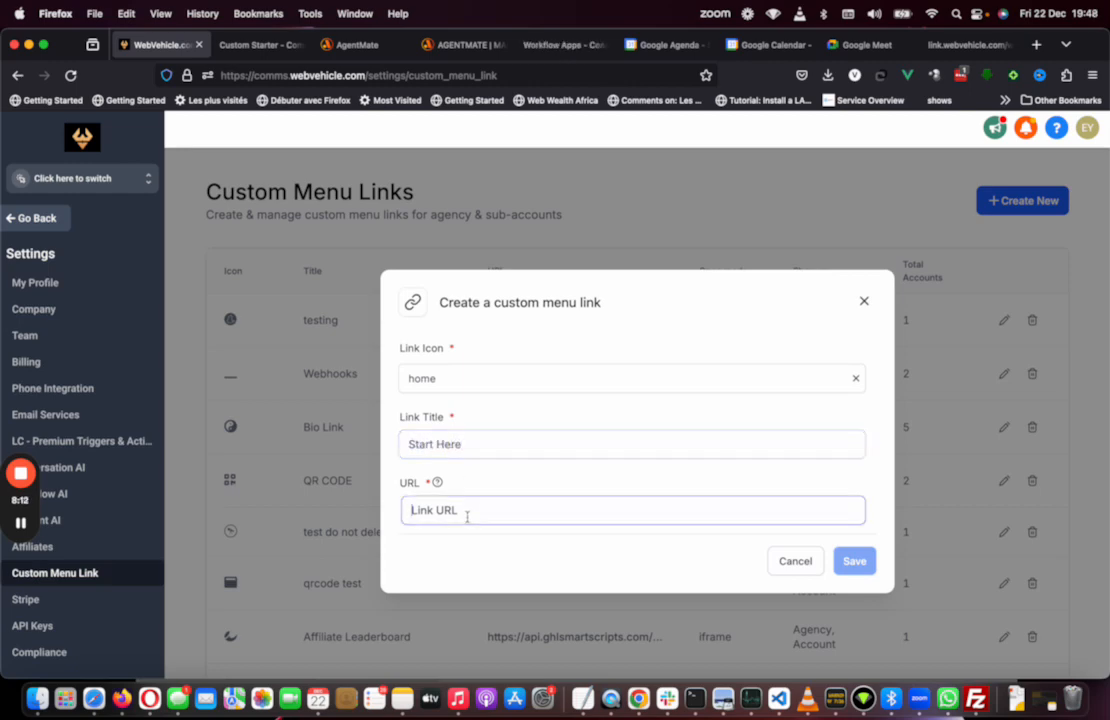
key("super+v")
scroll(466, 513, "down", 4)
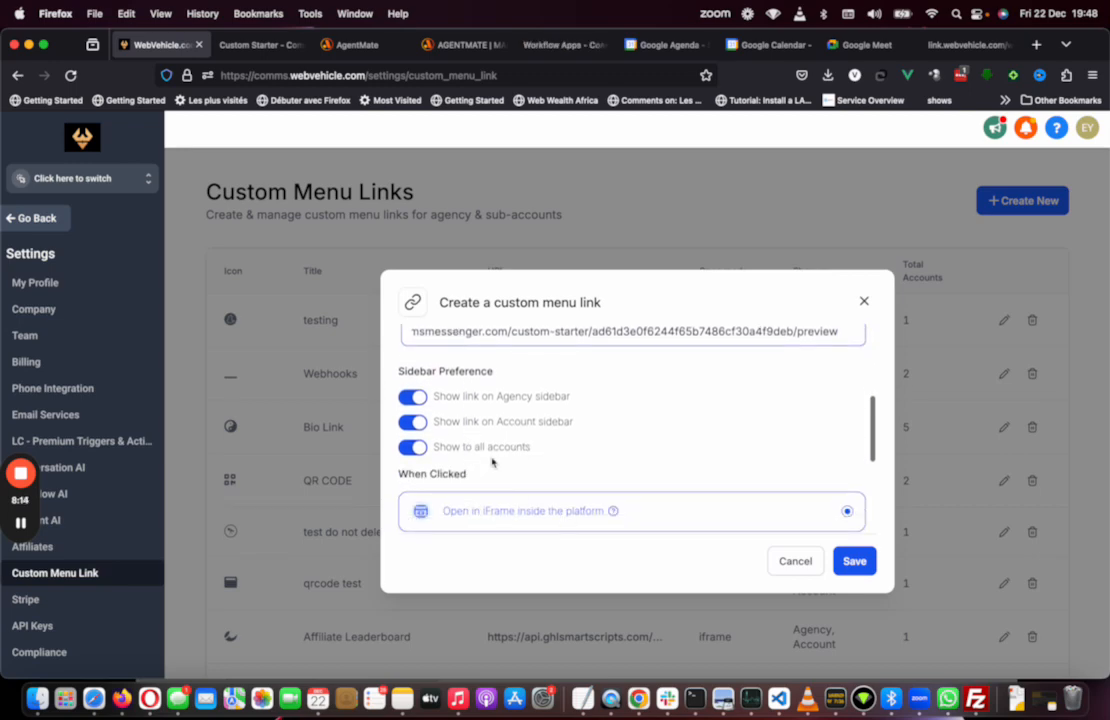
Step: Turn off agency sidebar and all-accounts display, restrict the link to Sub-Account 1, and save it
left_click(413, 397)
left_click(412, 447)
scroll(485, 400, "down", 3)
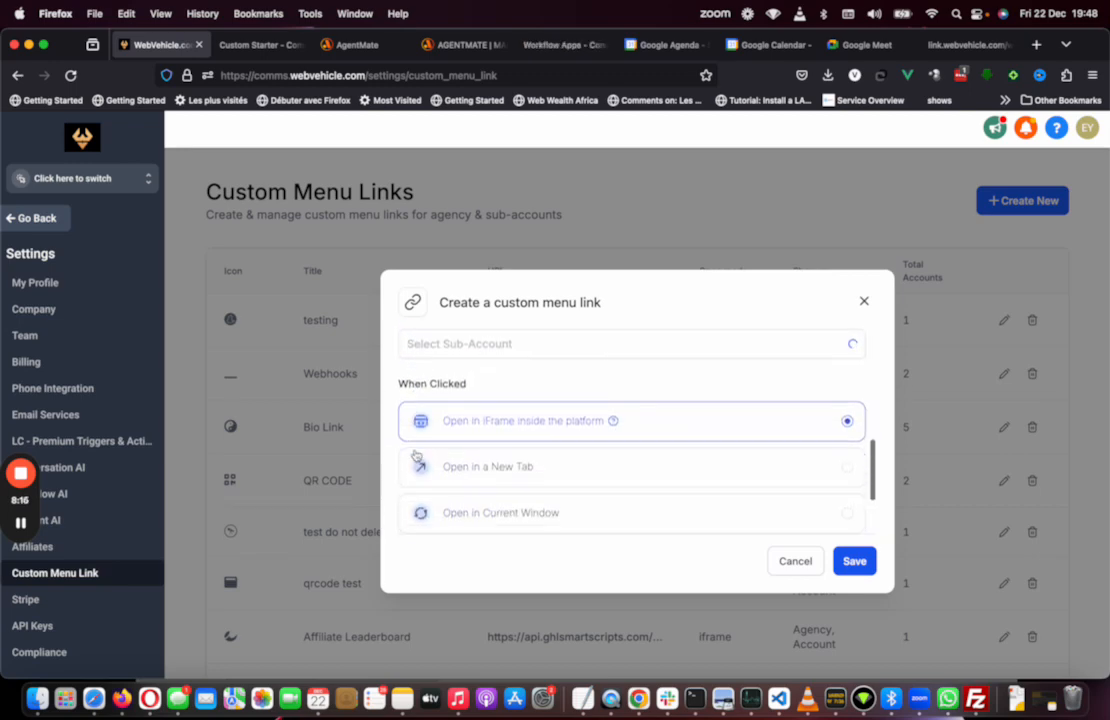
left_click(484, 350)
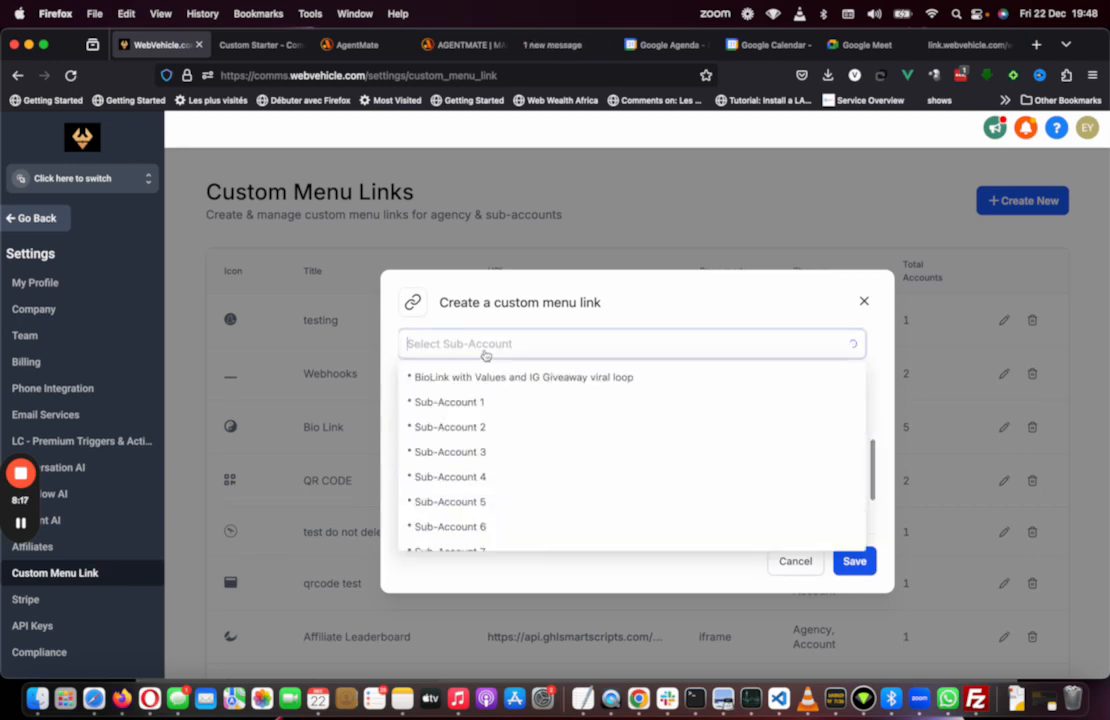
left_click(469, 427)
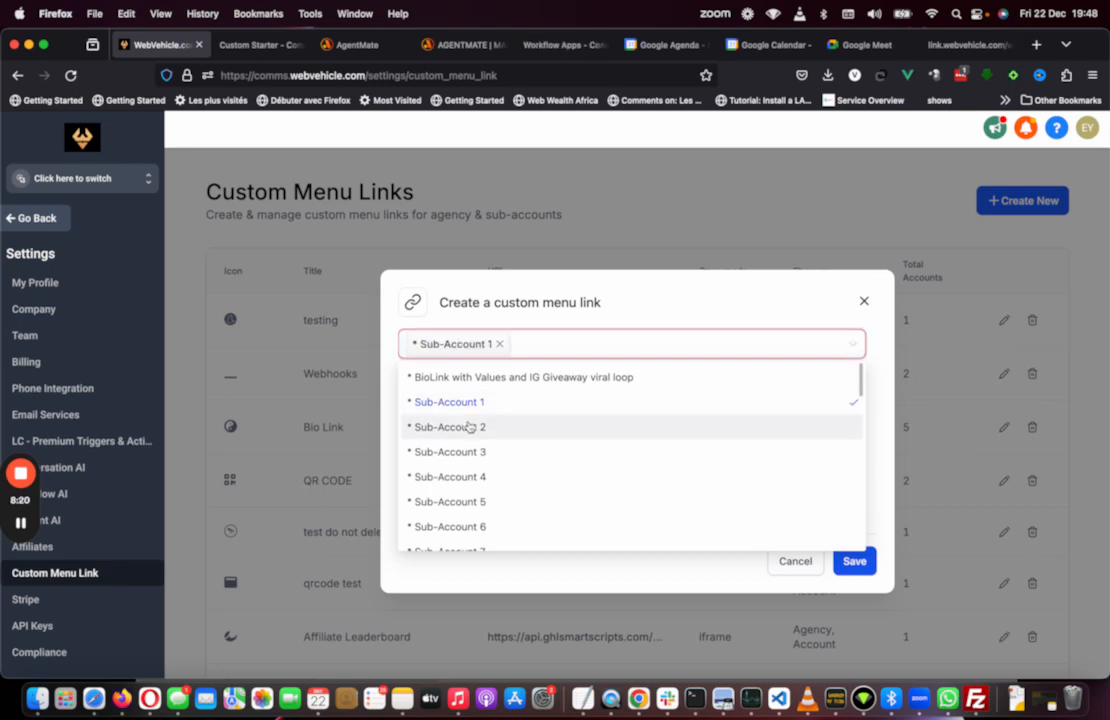
left_click(866, 563)
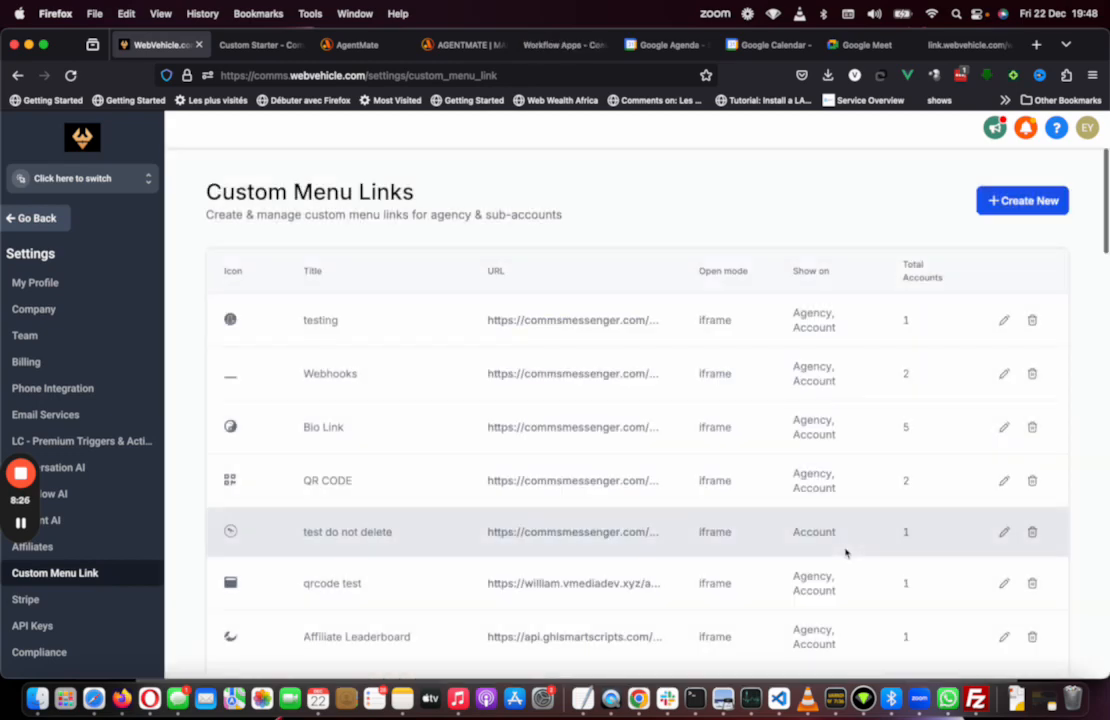
Step: Switch into Sub-Account 1 and open its Start Here menu link
left_click(107, 179)
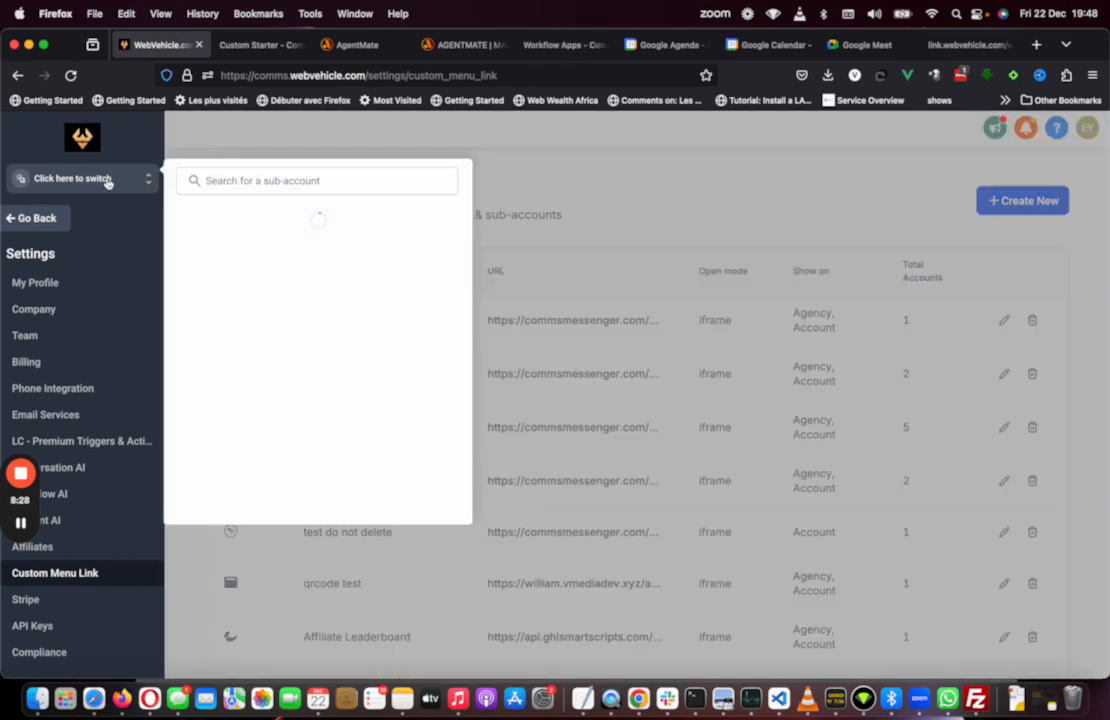
left_click(265, 250)
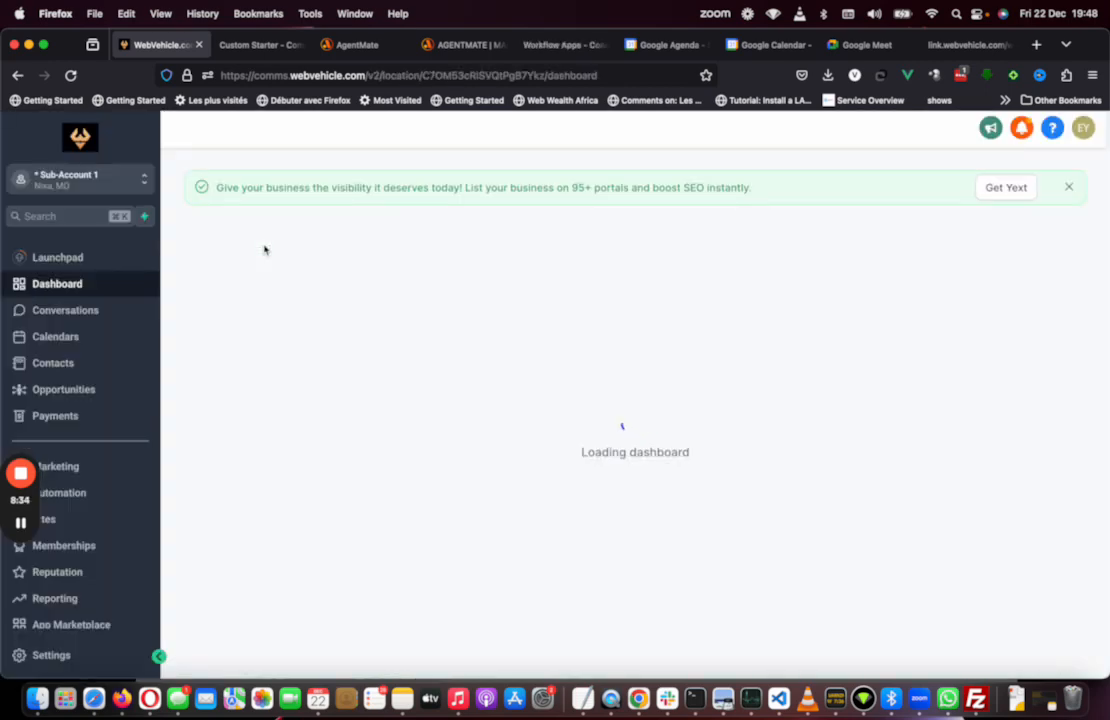
scroll(55, 600, "down", 10)
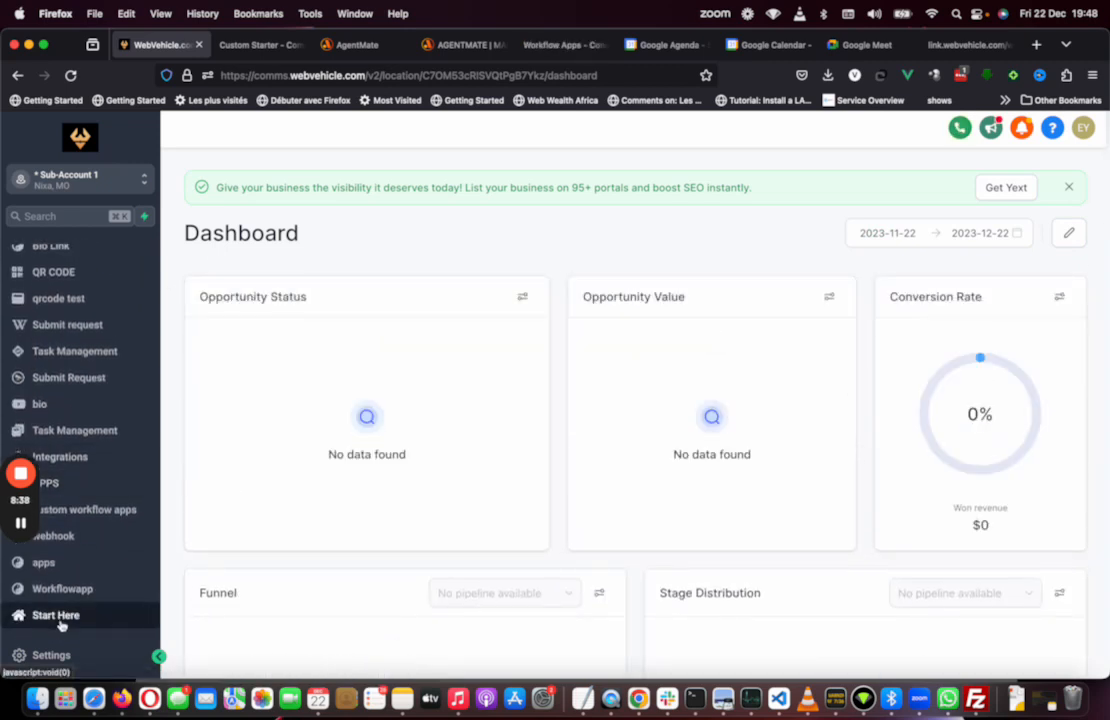
left_click(59, 621)
Step: Copy the Start Here page address and set it as the loom starter's custom menu link
left_click(390, 75)
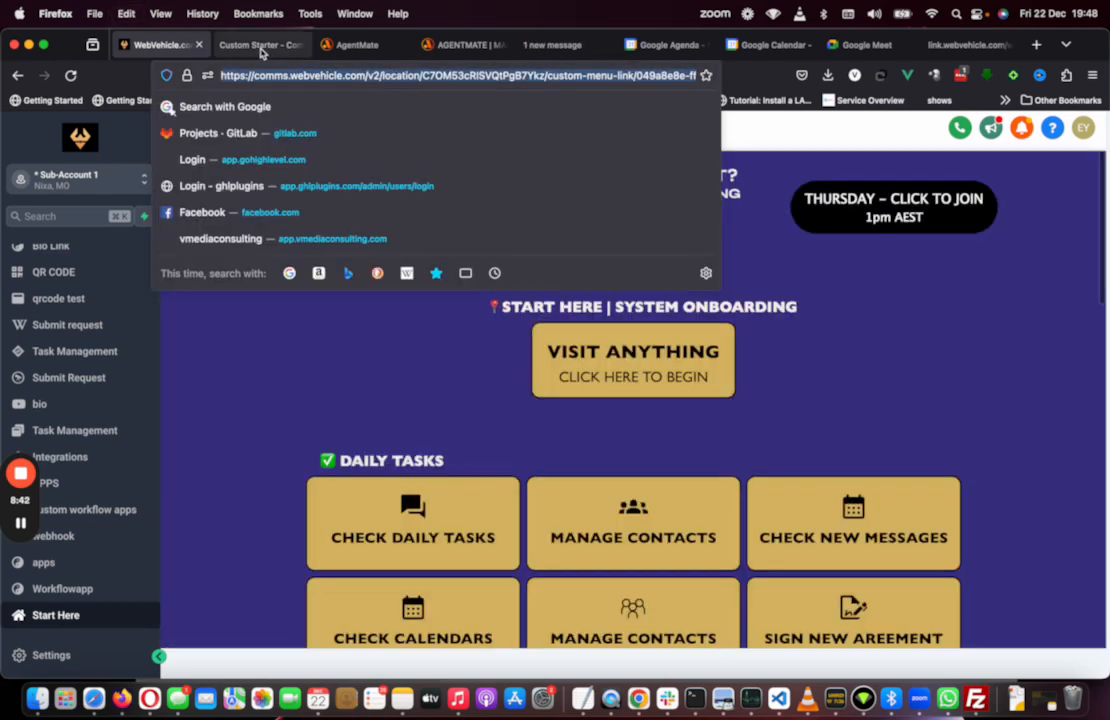
left_click(258, 45)
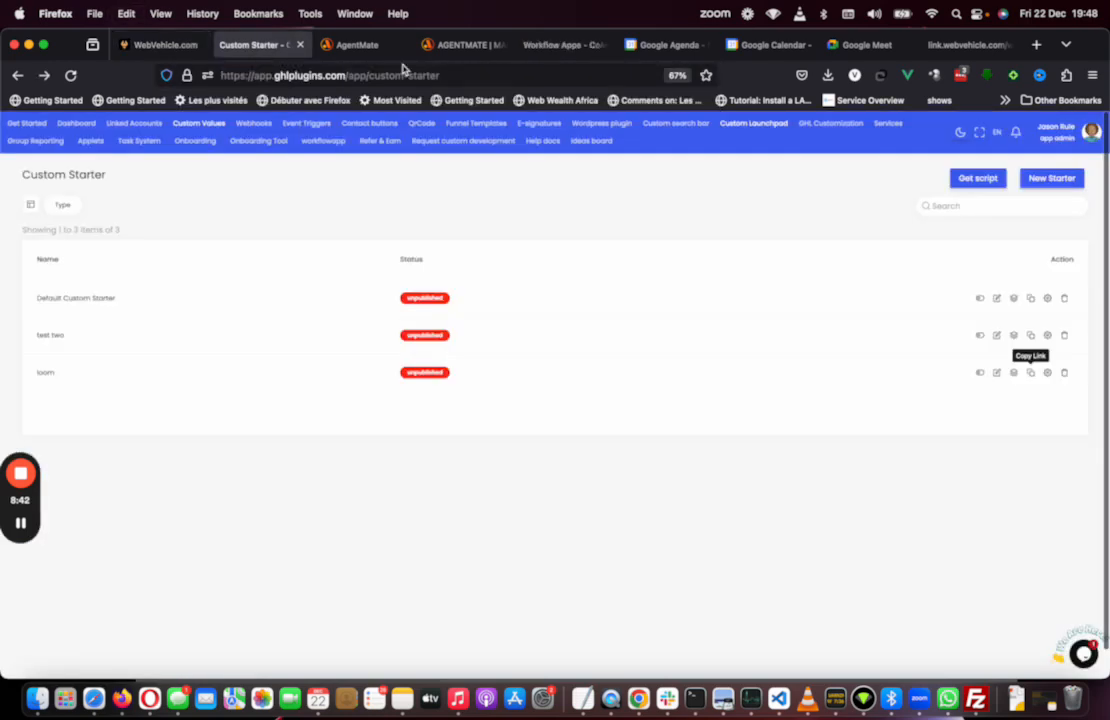
left_click(1047, 372)
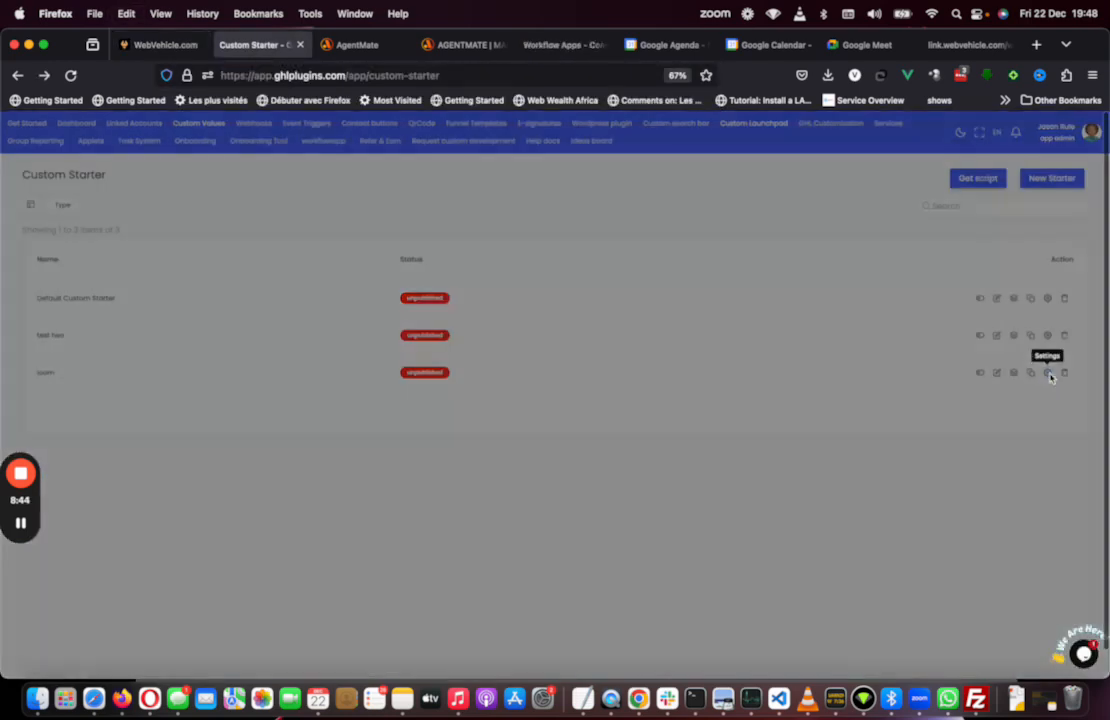
left_click(617, 381)
key("super+v")
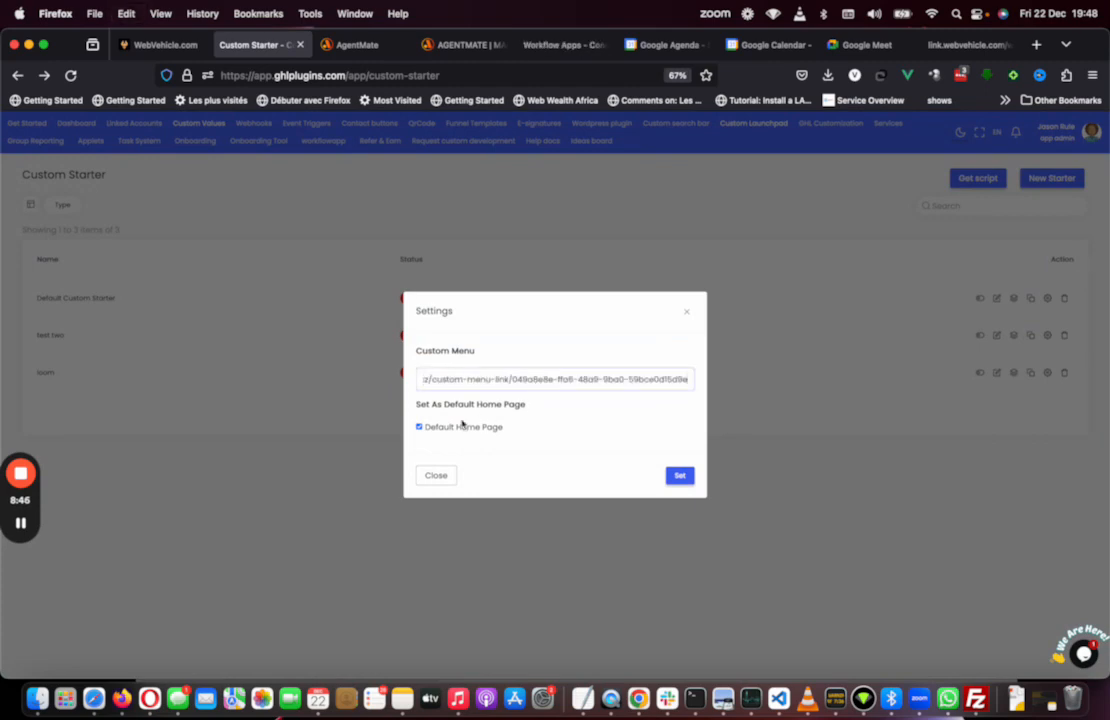
left_click(680, 477)
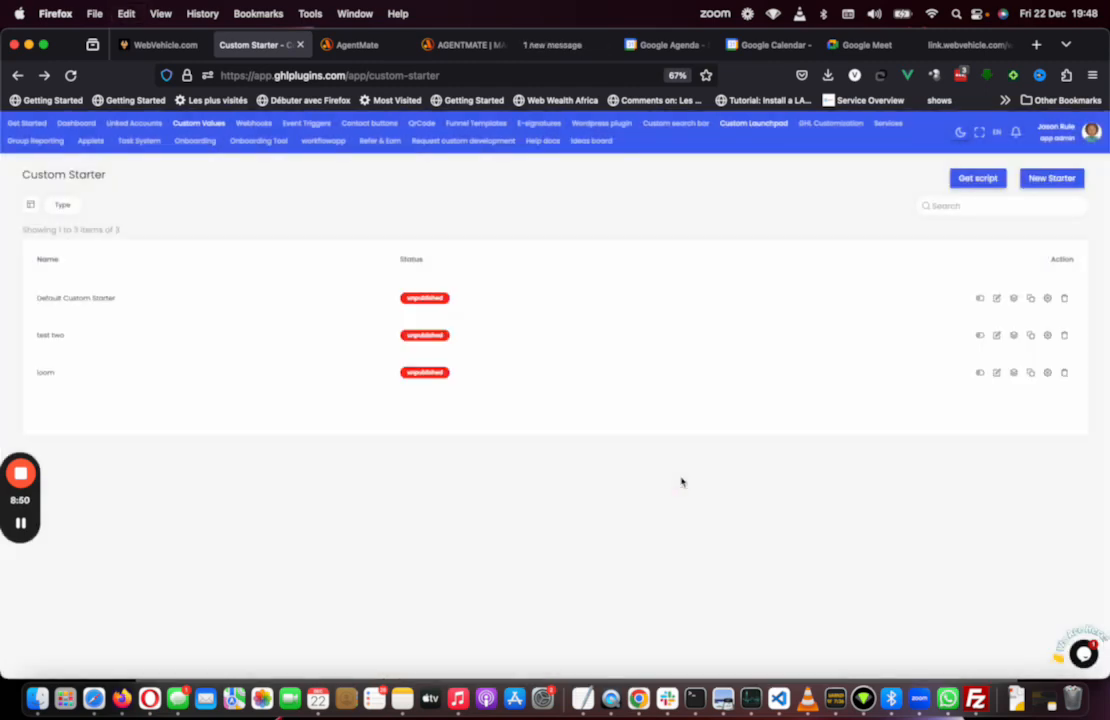
Step: Publish the loom starter and open its setup editor
left_click(980, 372)
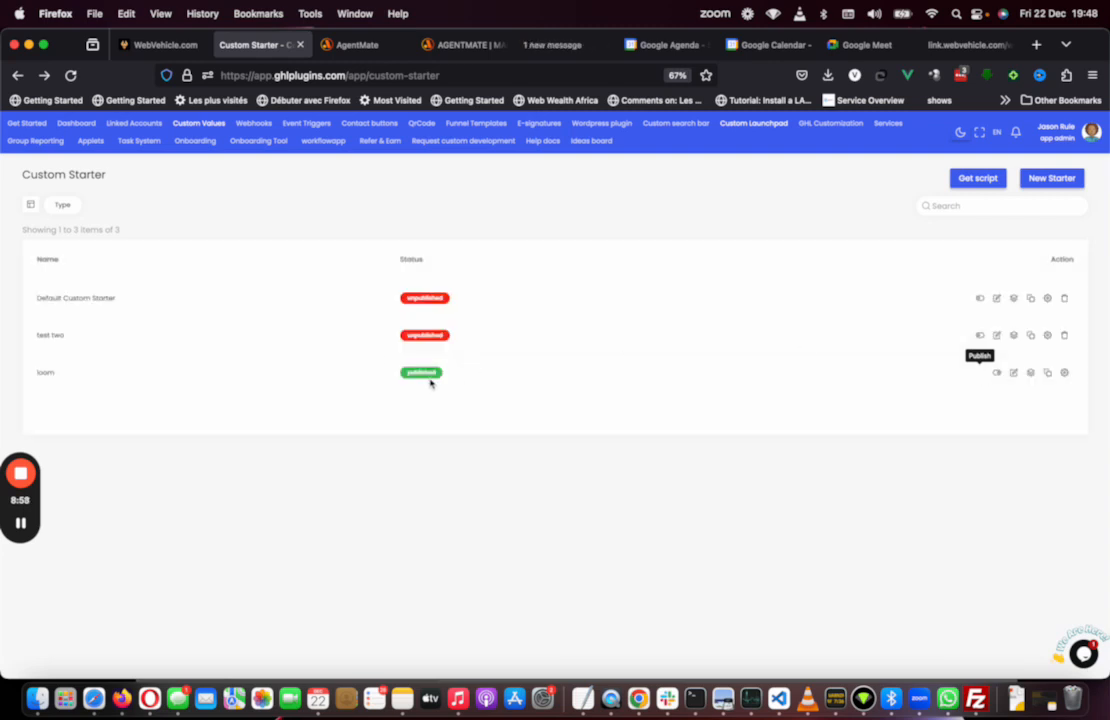
left_click(1033, 374)
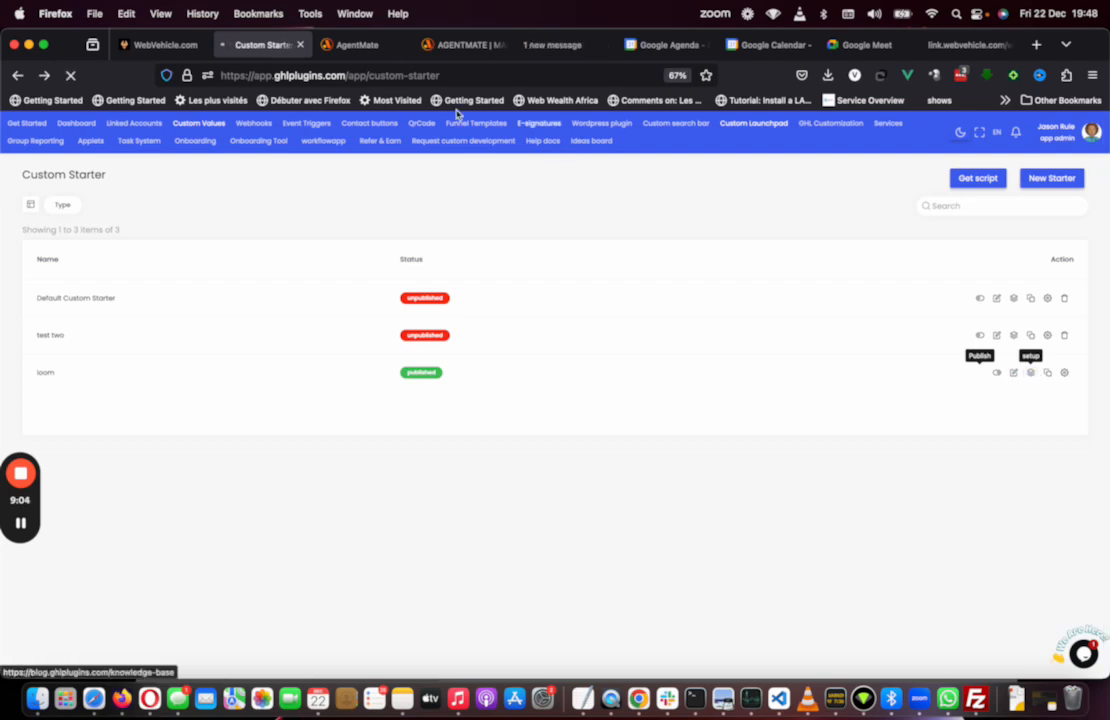
Step: In the sub-account, open the Submit Request menu link and copy its page address
left_click(157, 45)
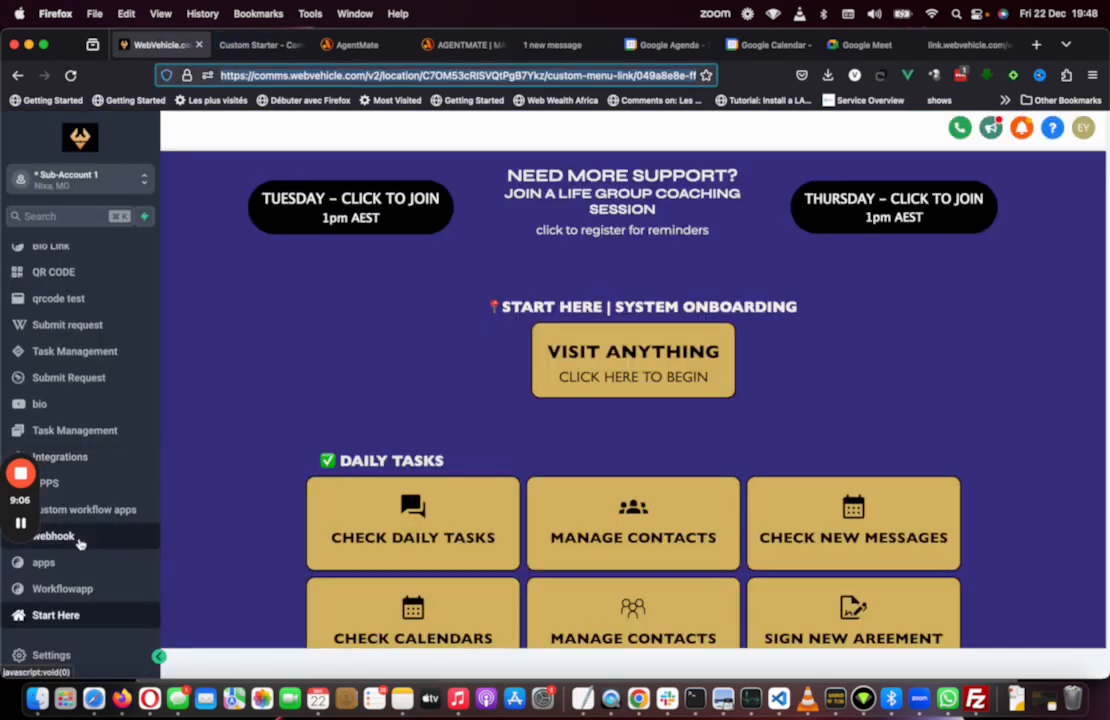
scroll(80, 540, "up", 1)
scroll(80, 543, "up", 3)
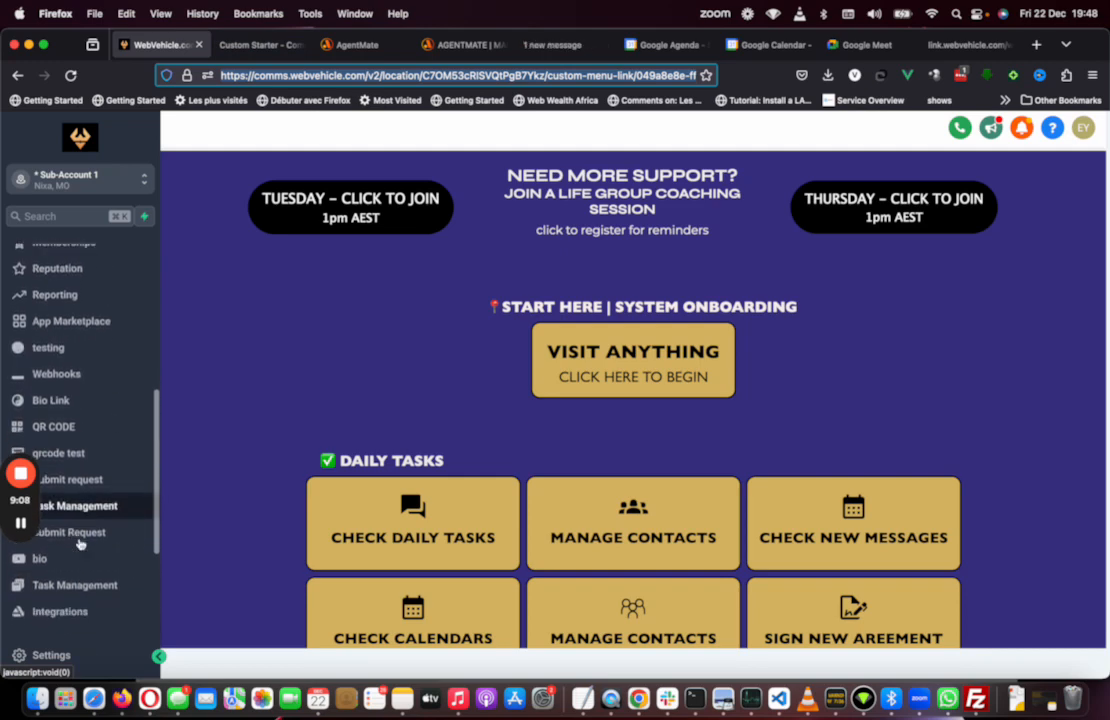
left_click(77, 572)
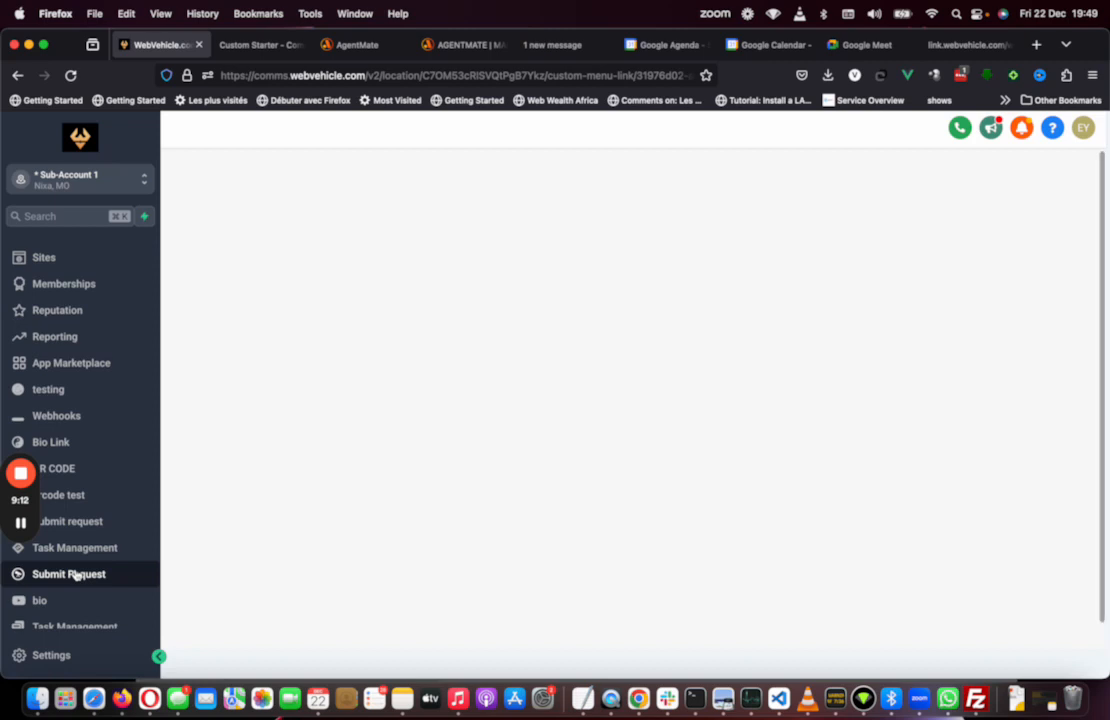
left_click(403, 75)
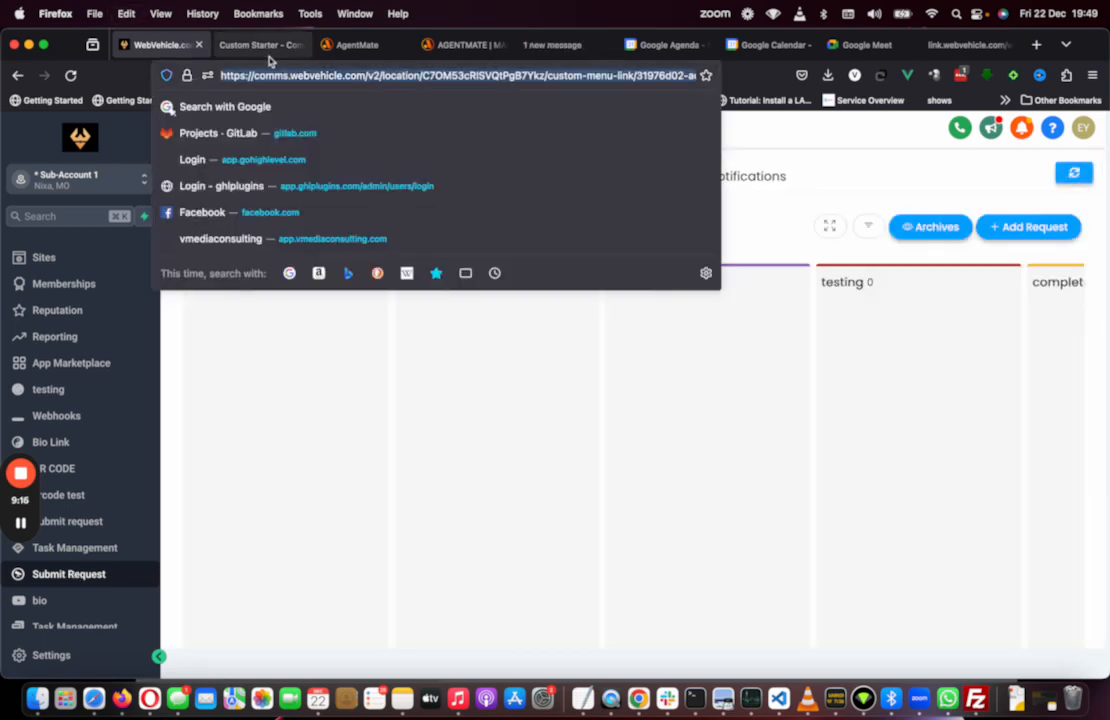
Step: In the loom editor, retitle the Visit Anything button as SUBMIT A REQUEST
left_click(258, 45)
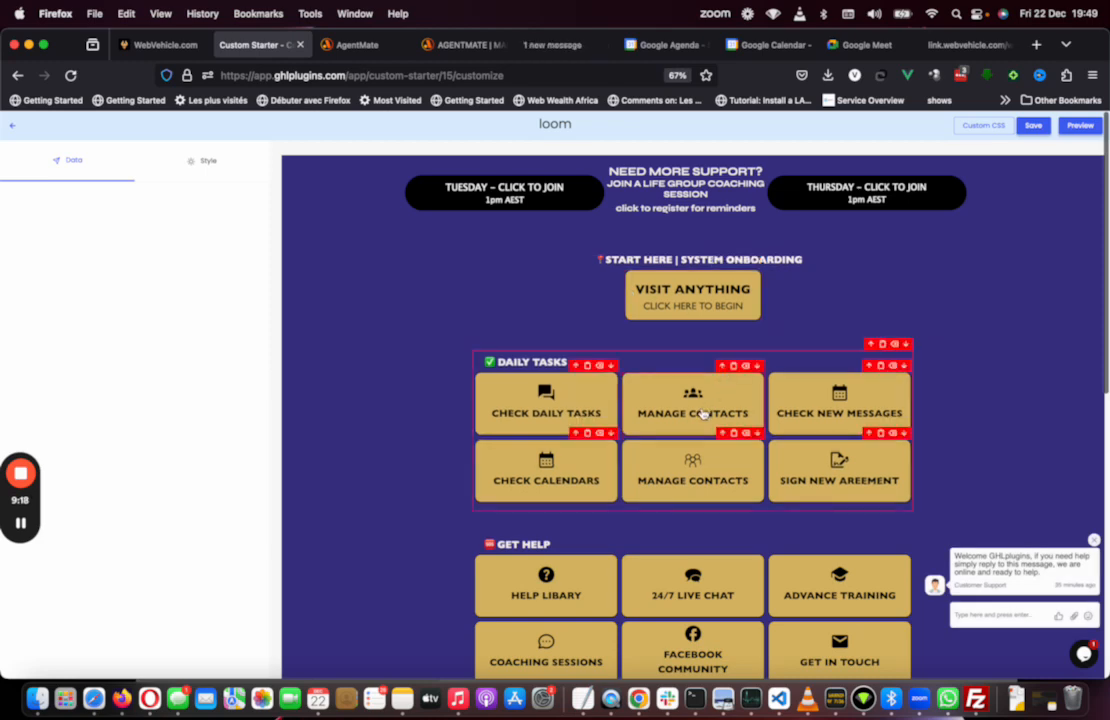
left_click(692, 296)
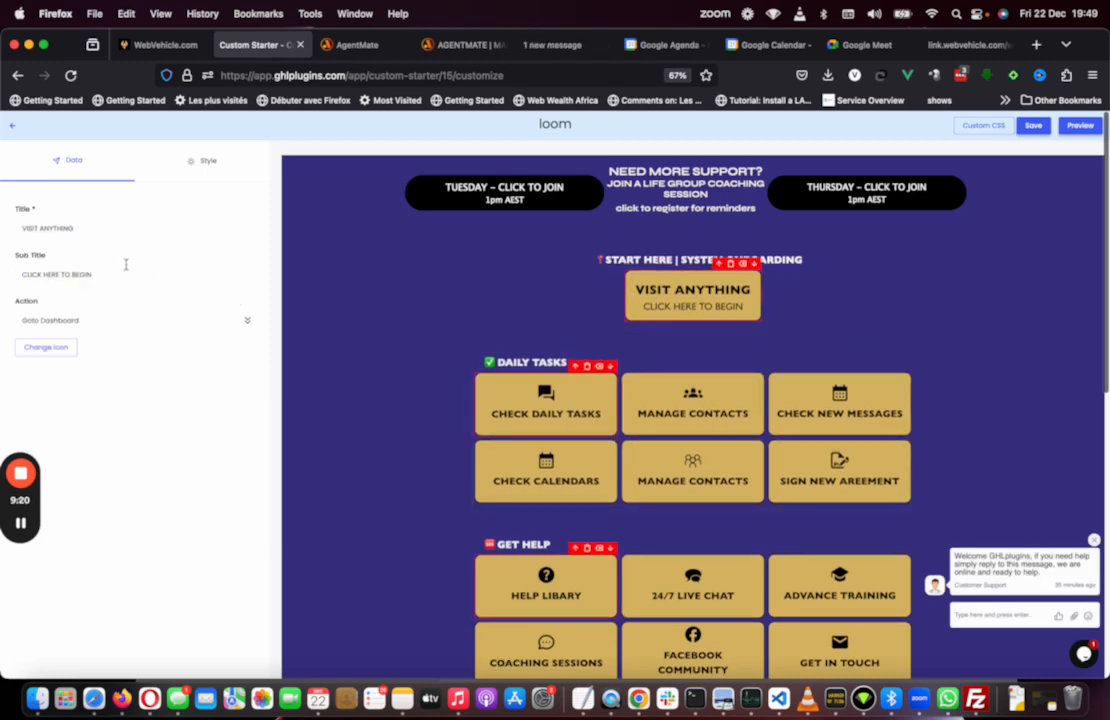
triple_click(98, 230)
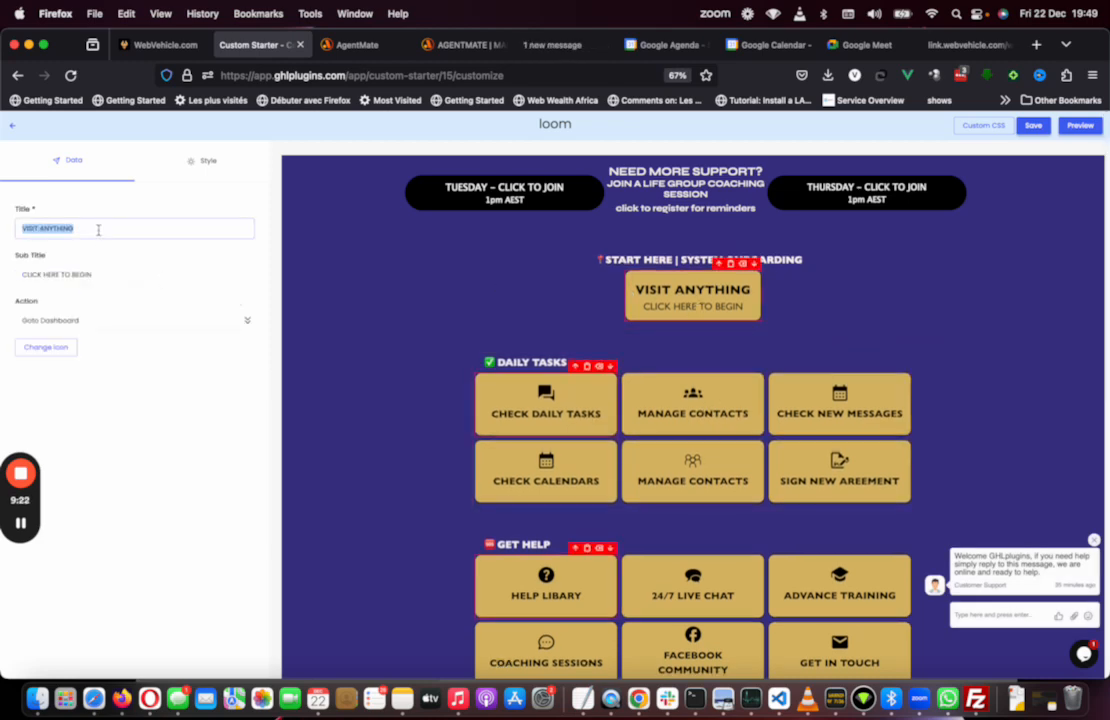
type("SUBMIT A RE")
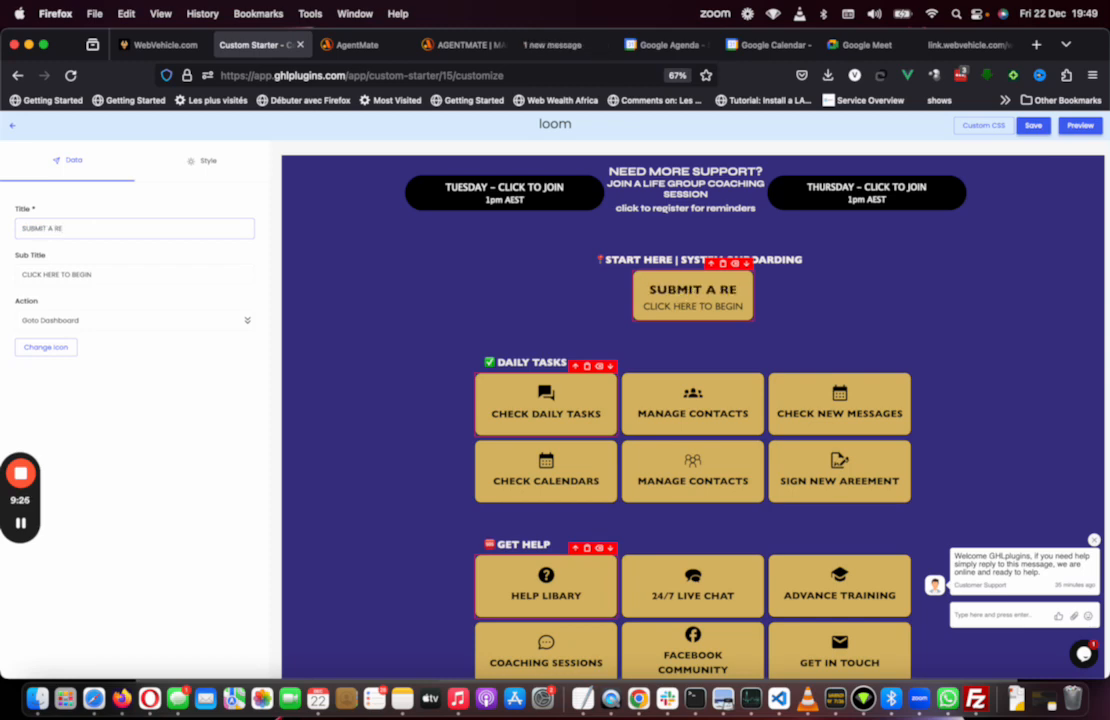
type("Q")
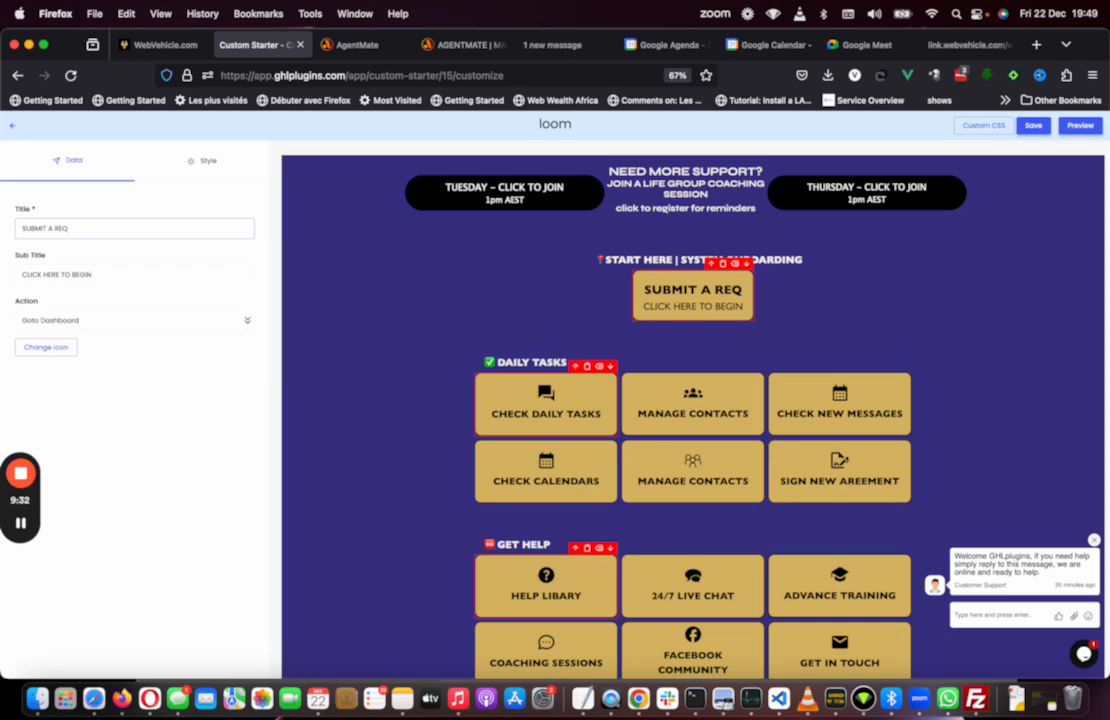
type("UEST")
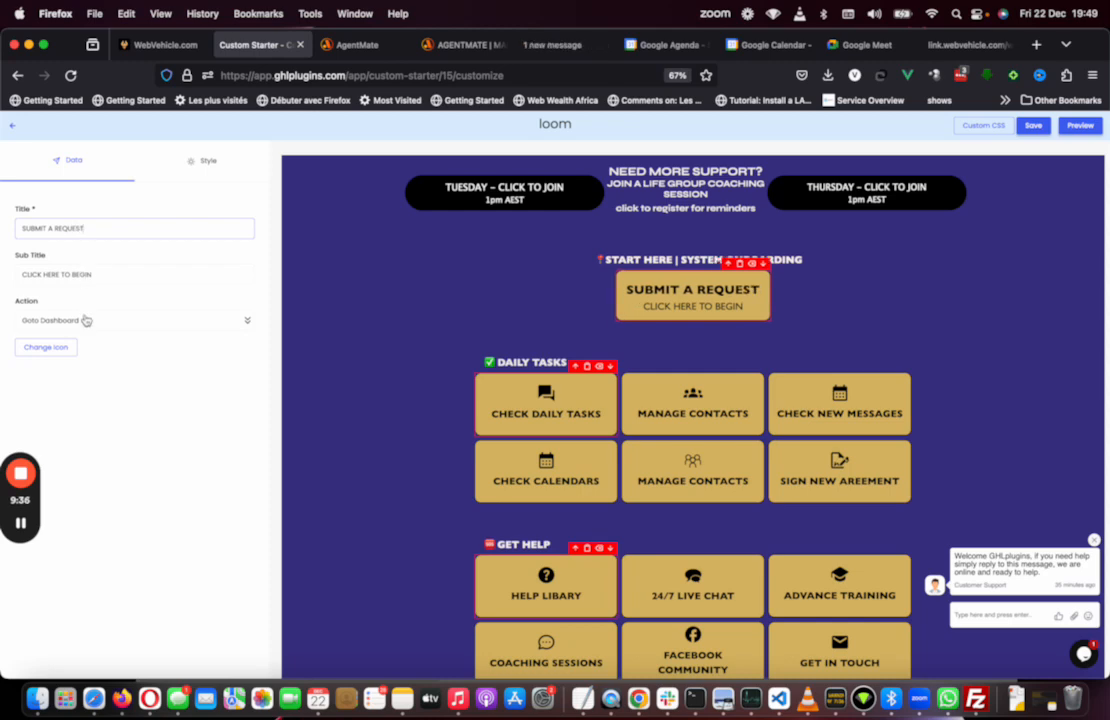
Step: Set the button's action to Goto Custom menu link, paste the Submit Request address as its page URL, and save
left_click(85, 321)
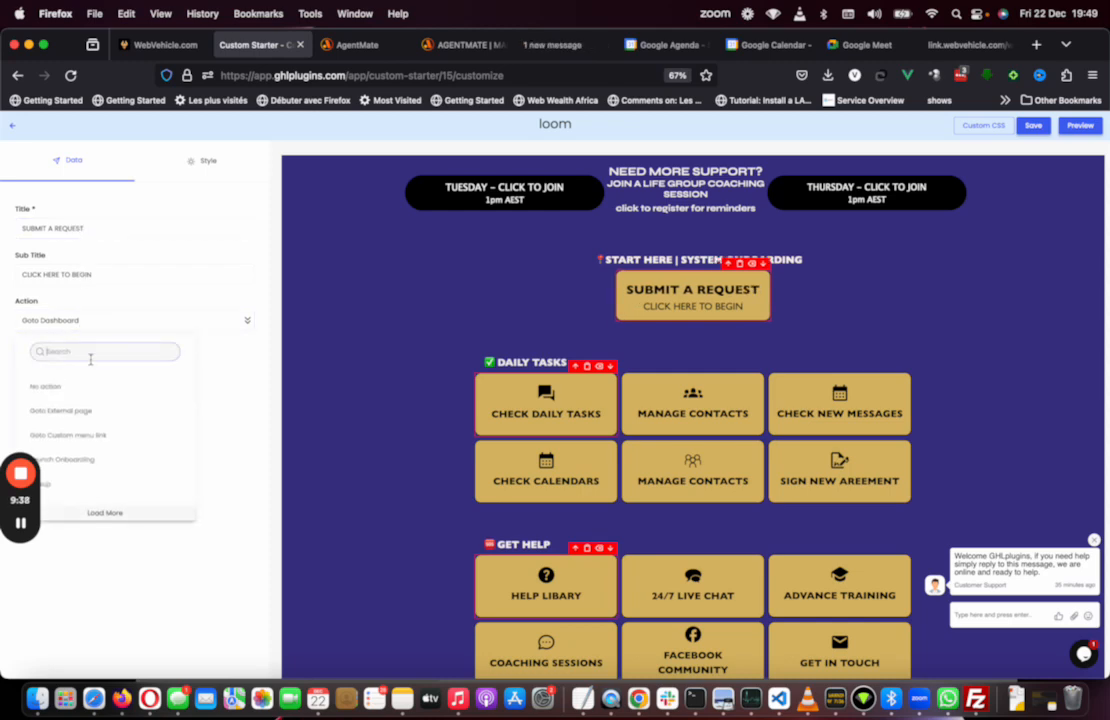
left_click(92, 436)
left_click(83, 369)
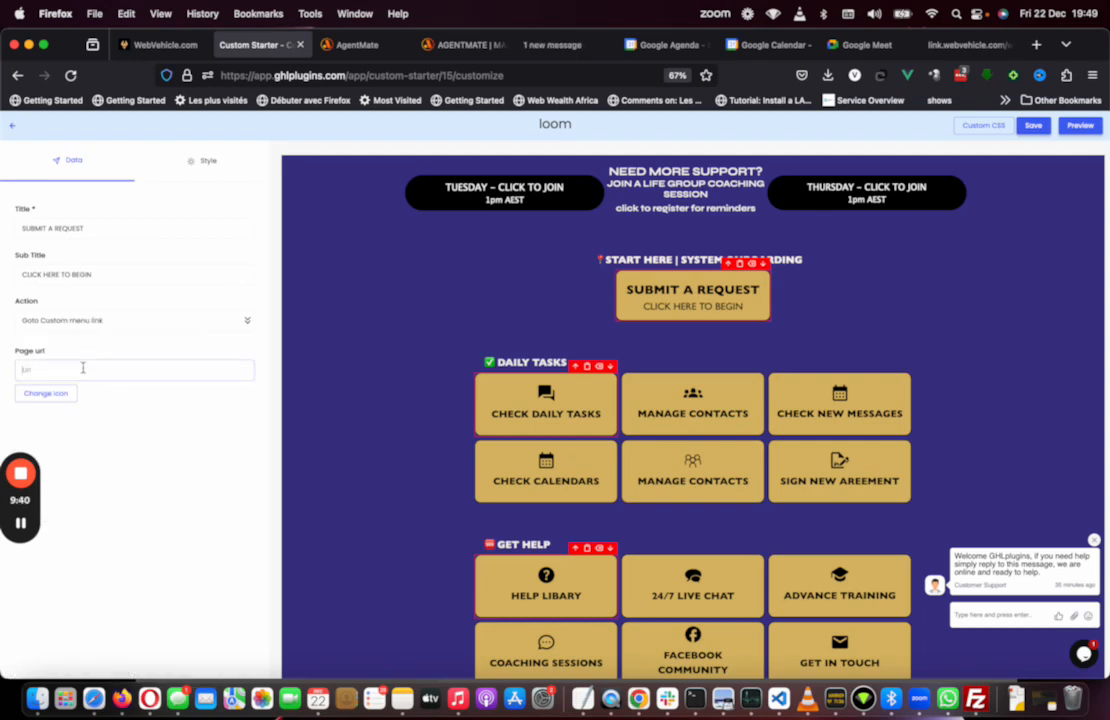
key("super+v")
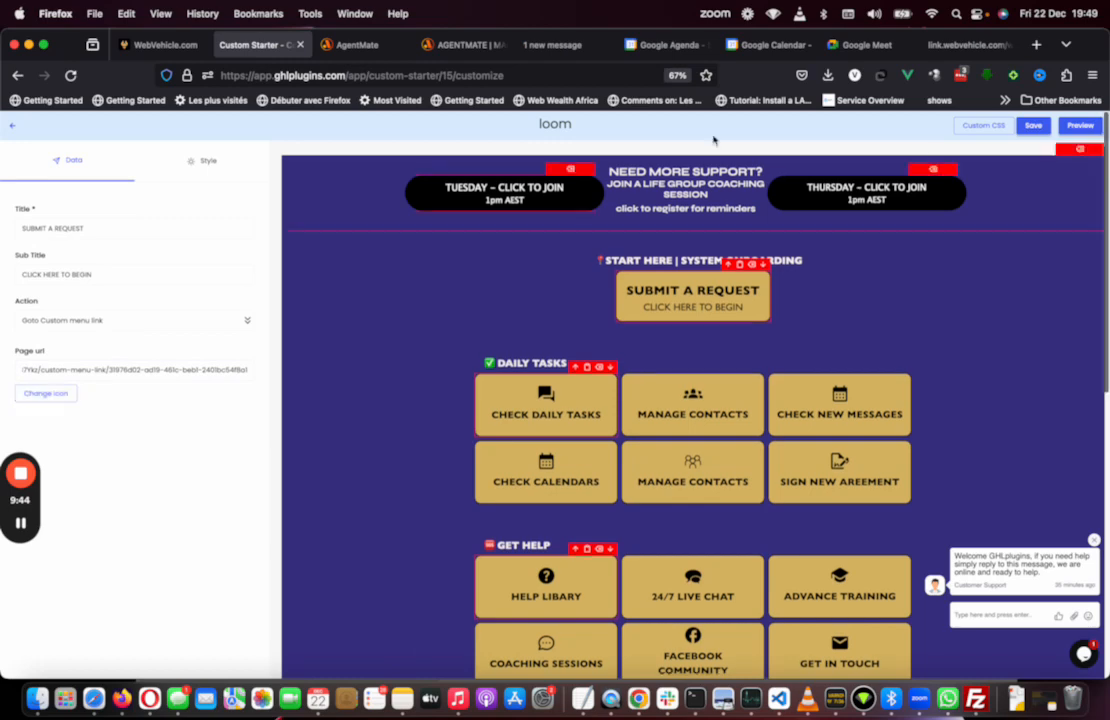
left_click(1040, 126)
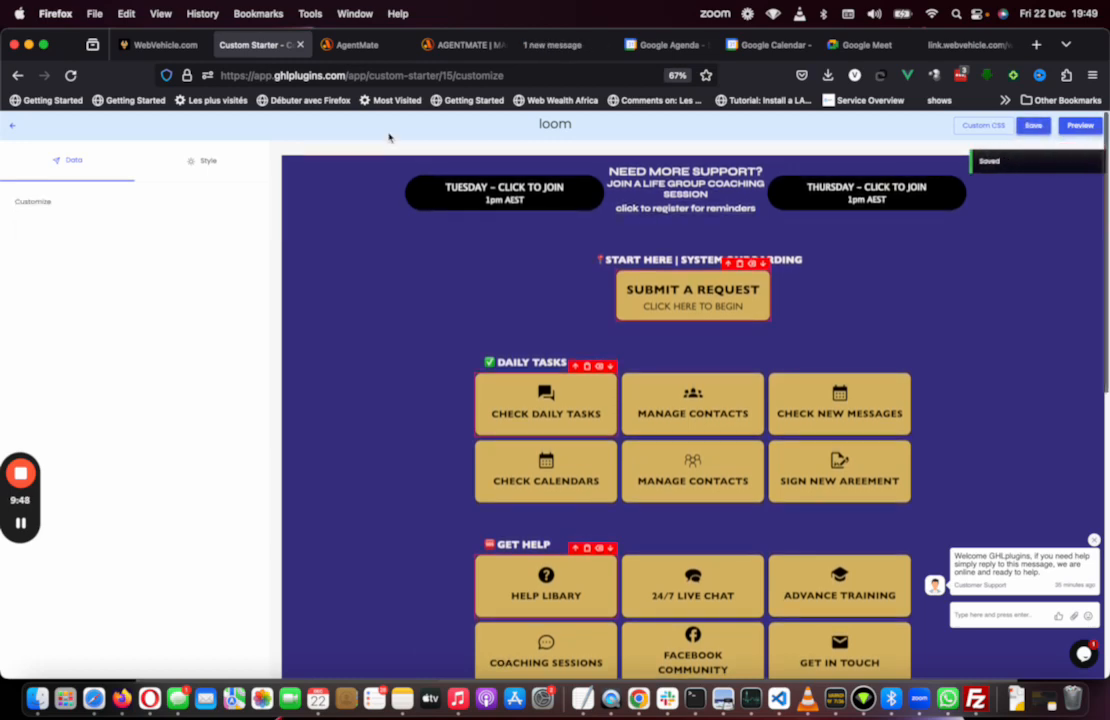
left_click(170, 46)
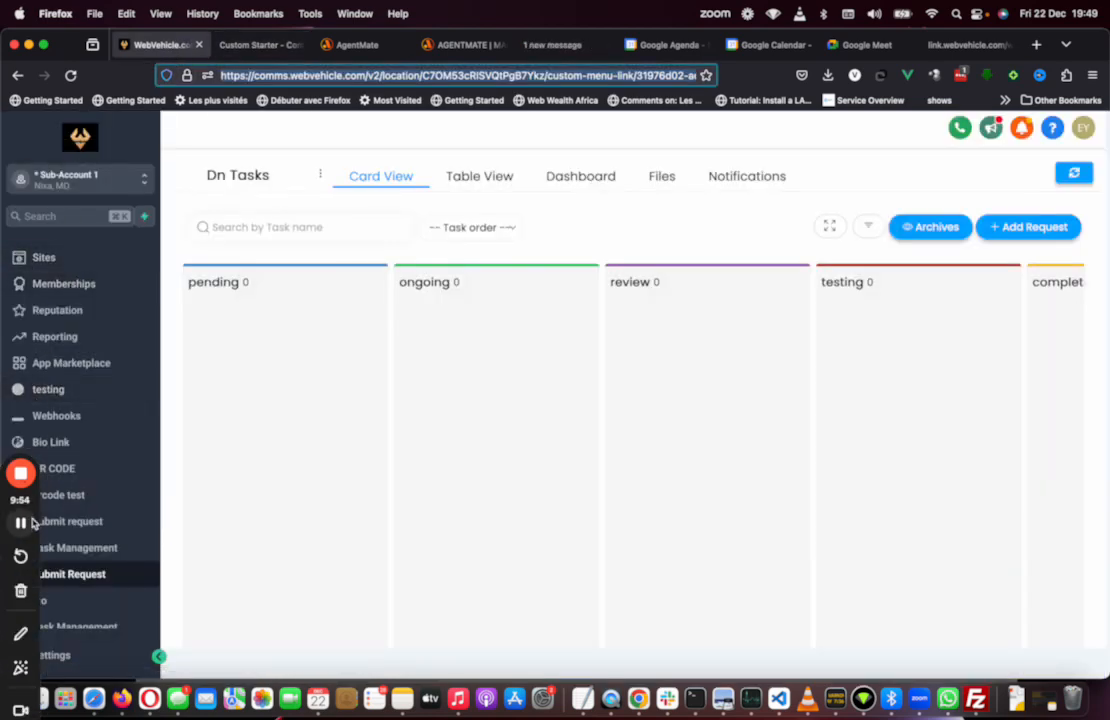
left_click(21, 524)
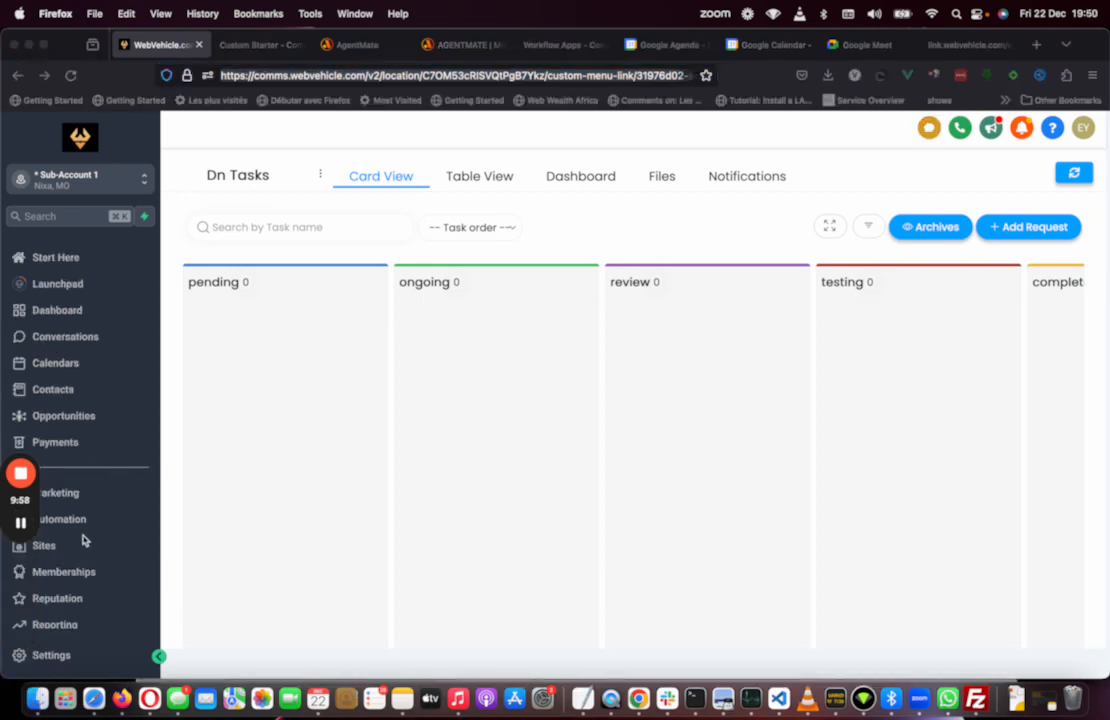
left_click(258, 45)
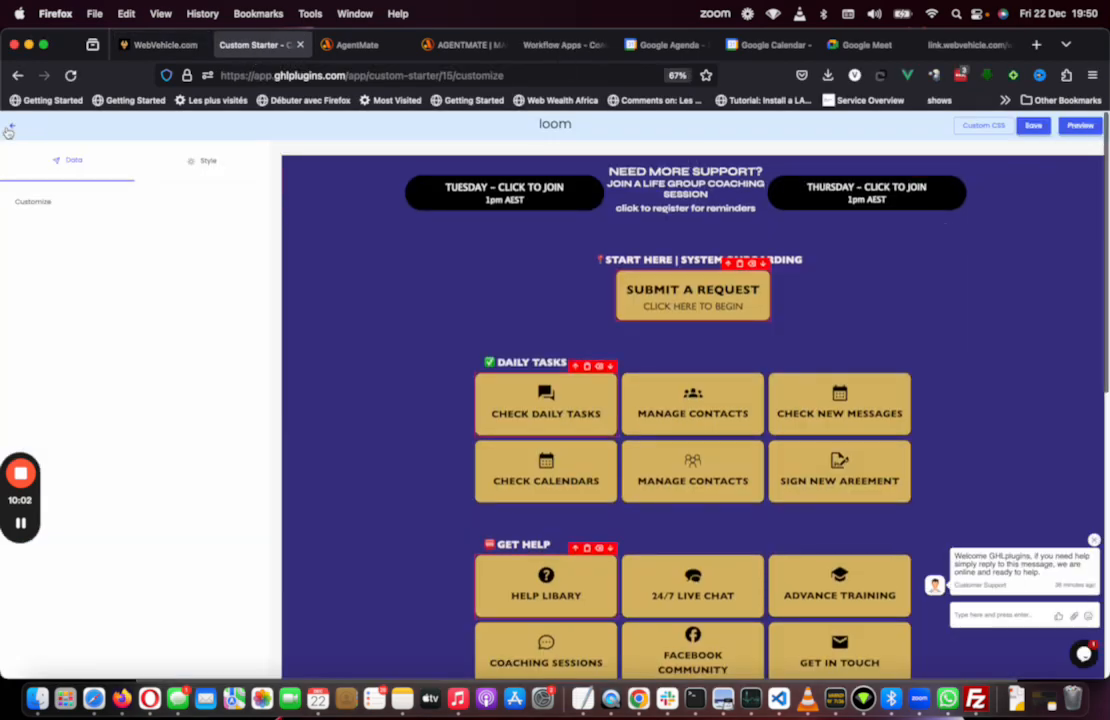
left_click(9, 129)
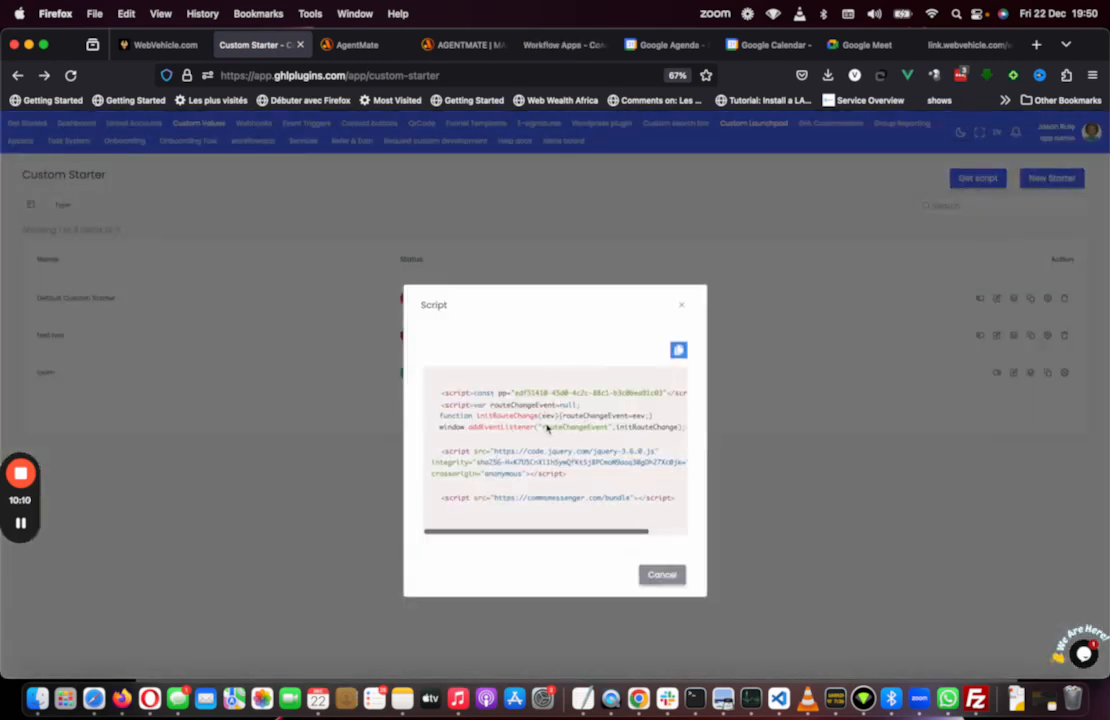
left_click(683, 306)
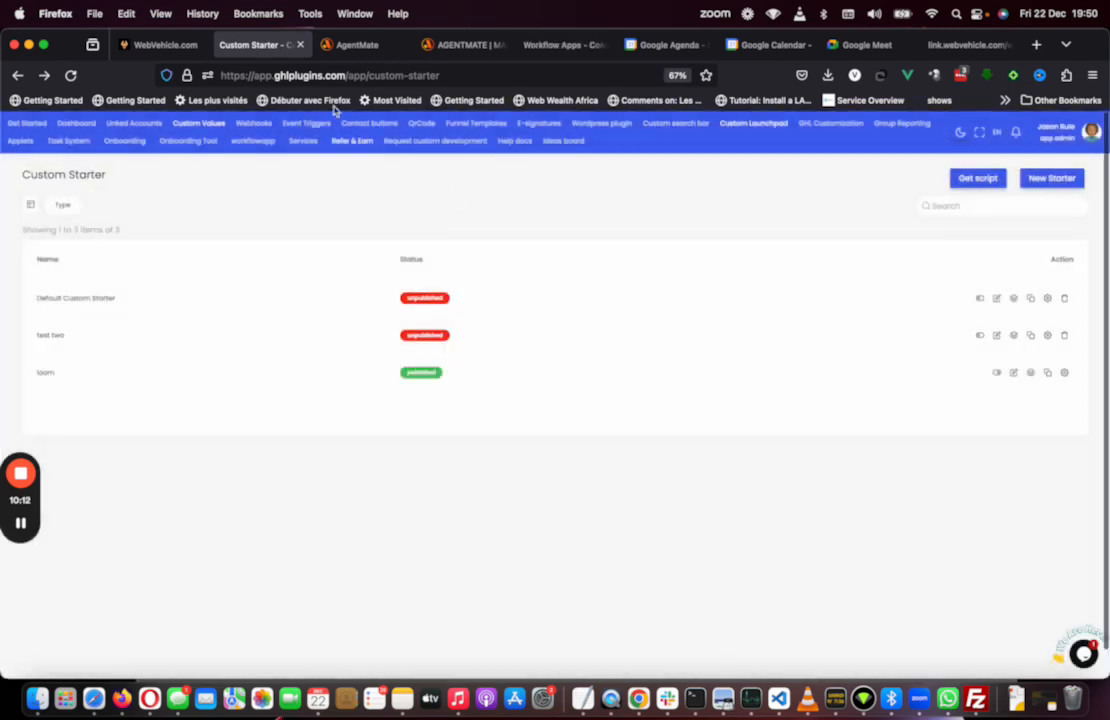
left_click(158, 45)
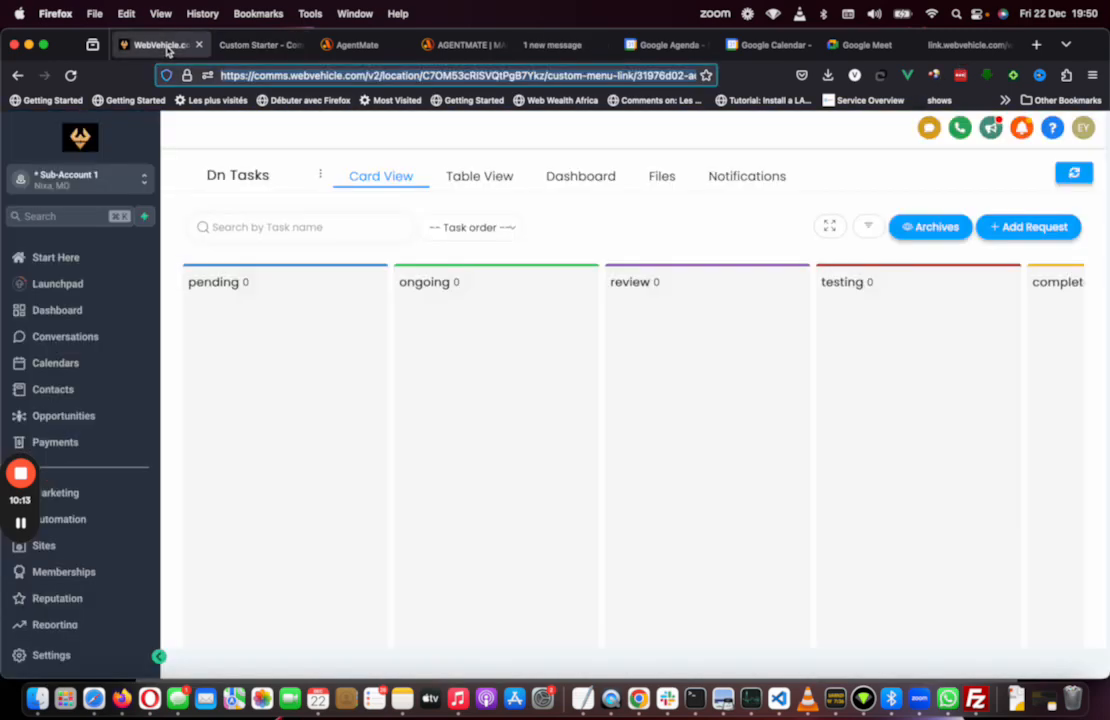
Step: Open Start Here and test the Submit A Request and Check Daily Tasks buttons
left_click(70, 265)
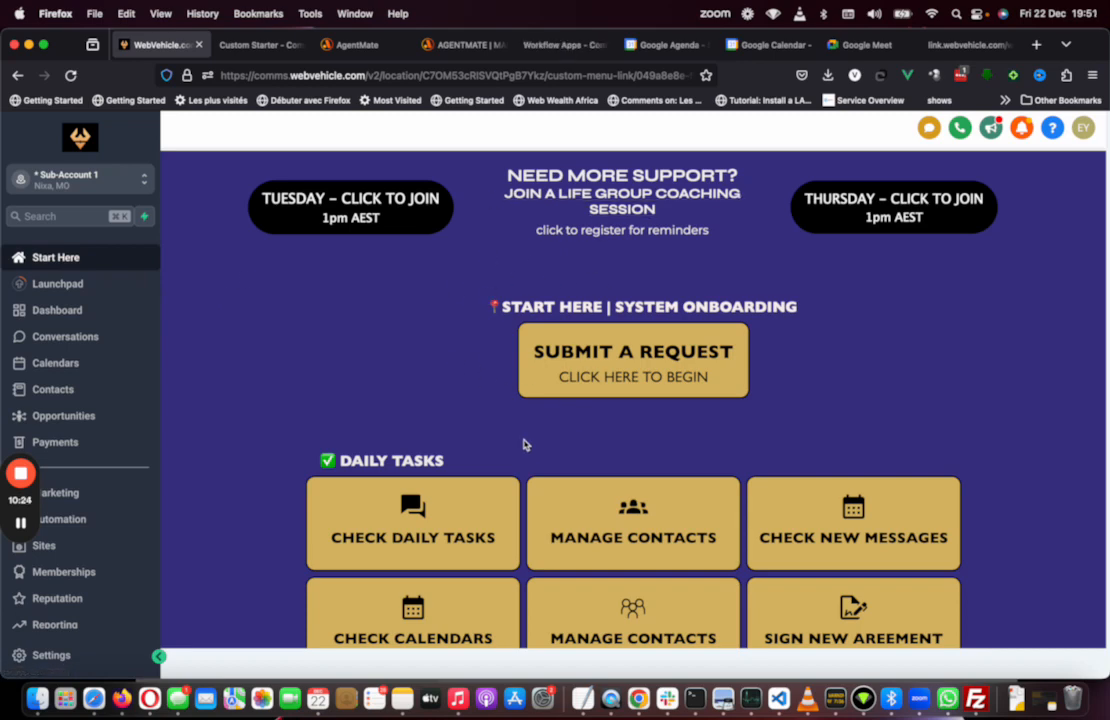
scroll(523, 443, "down", 5)
scroll(418, 281, "up", 5)
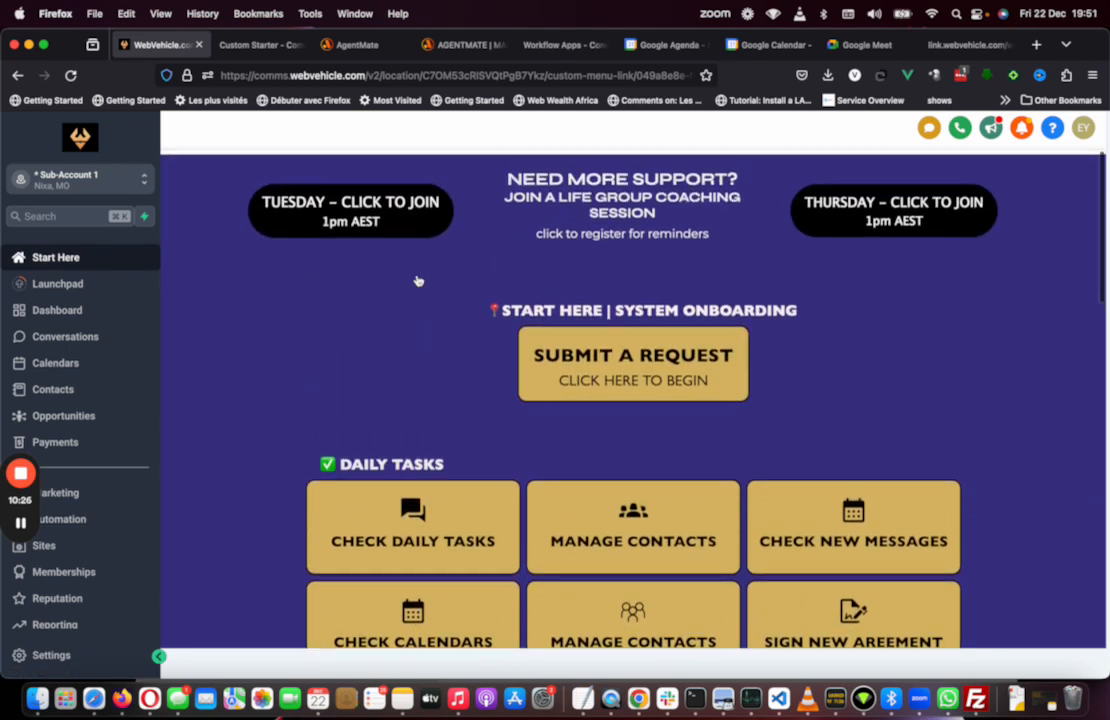
left_click(620, 363)
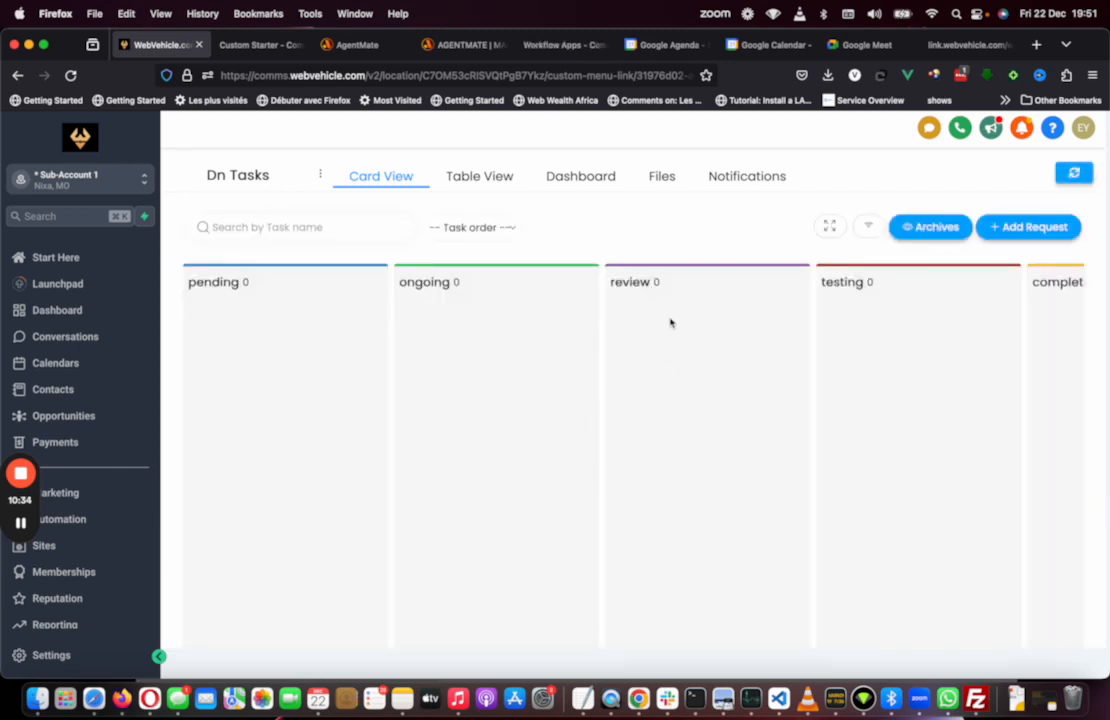
left_click(86, 258)
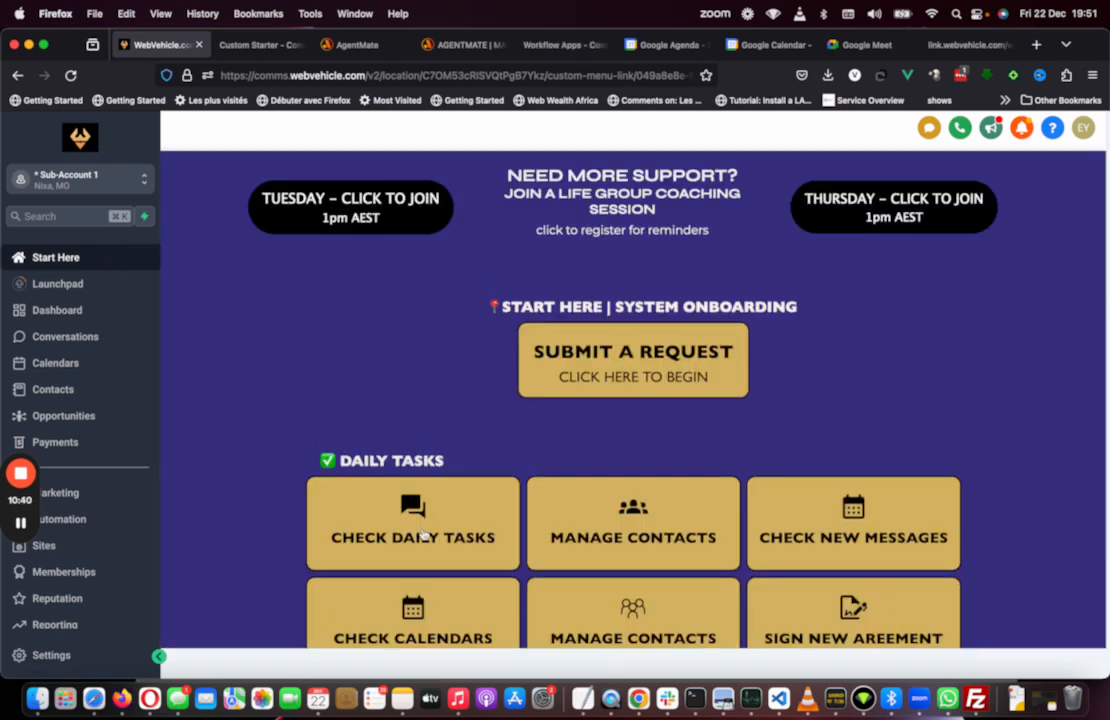
left_click(419, 537)
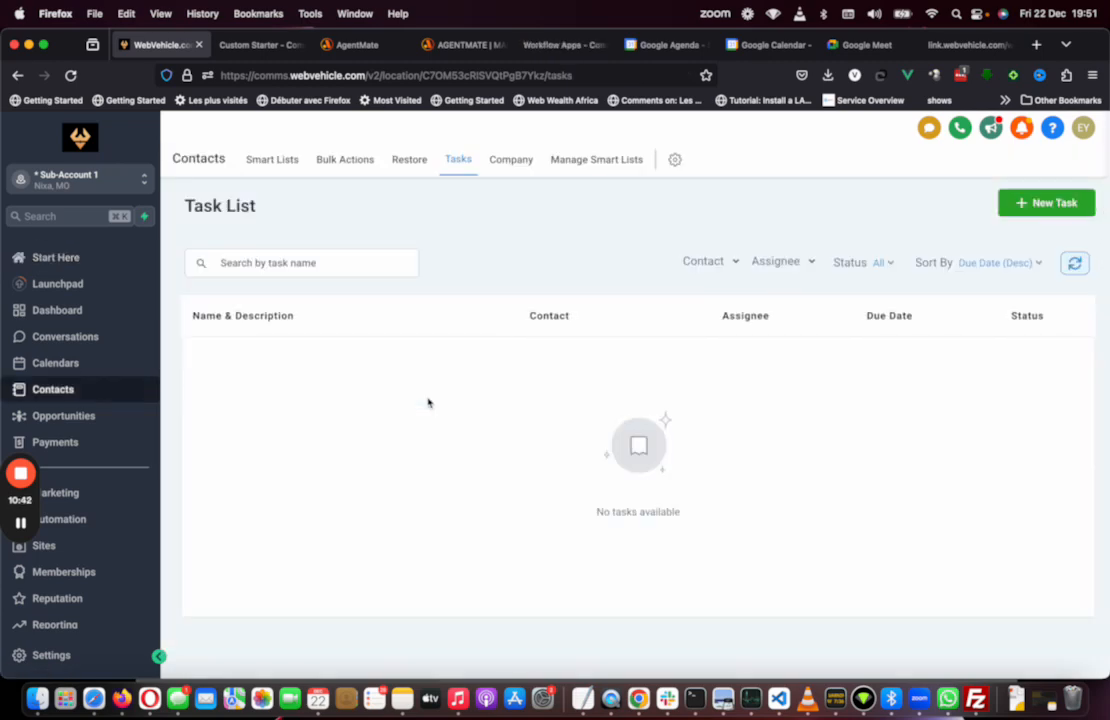
left_click(75, 258)
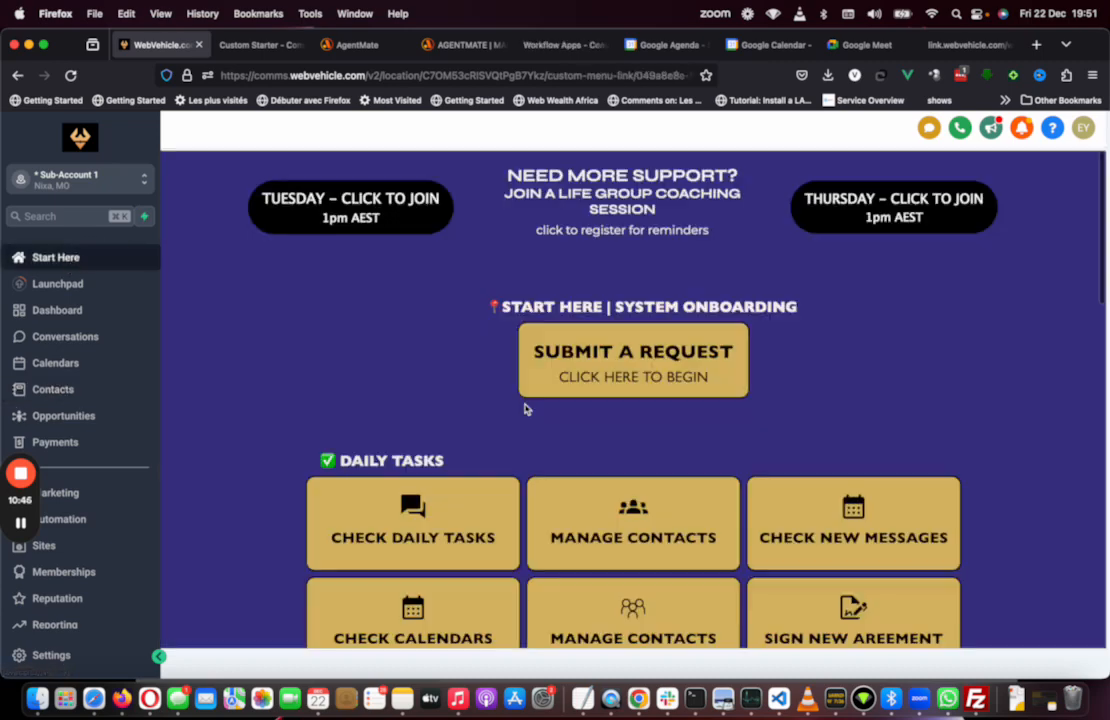
Step: Test the Update To Demo 3.0 link on the Start Here page, close its booking popup, and review the launchpad sections
scroll(525, 409, "down", 10)
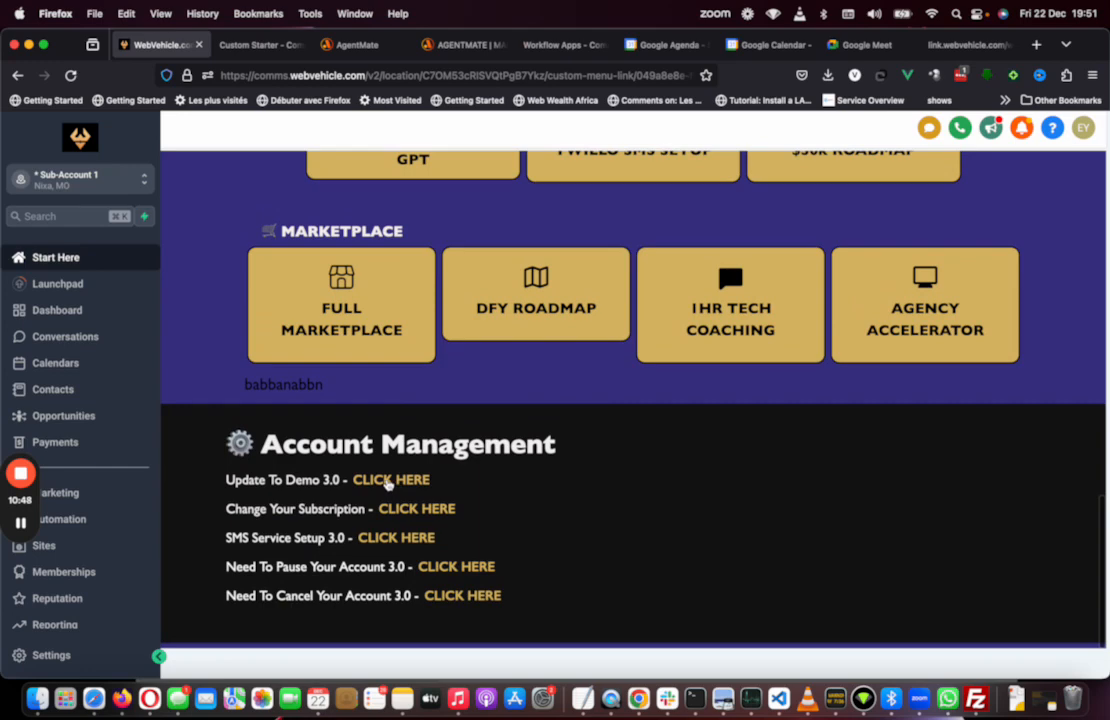
left_click(389, 482)
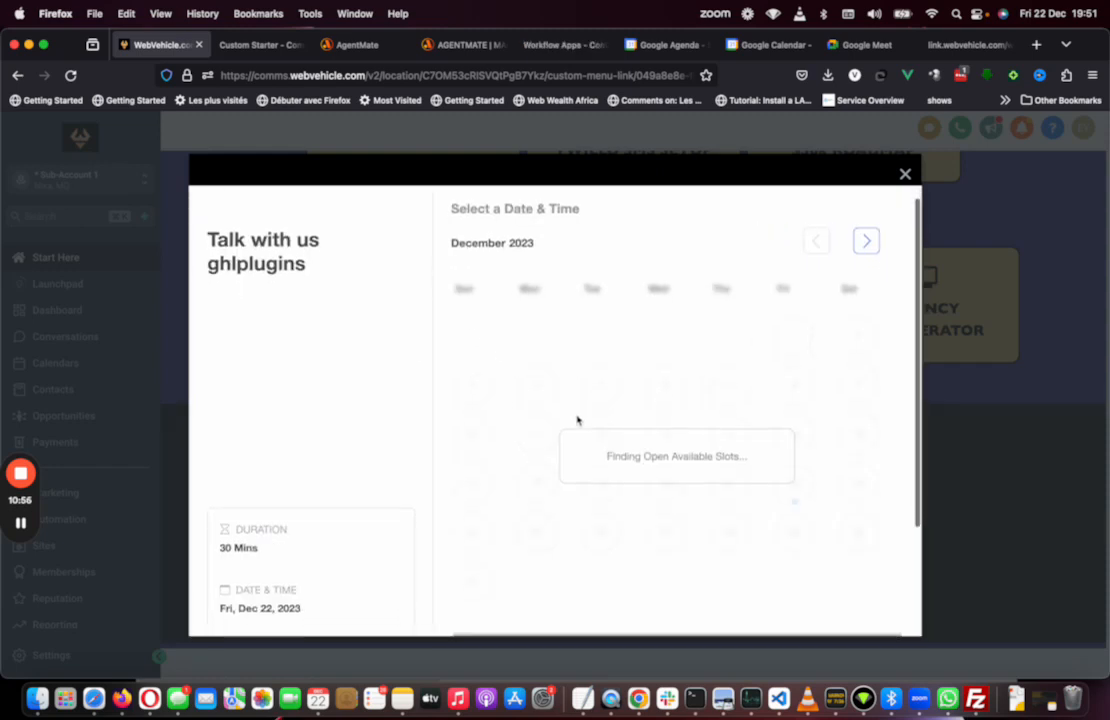
scroll(577, 420, "down", 3)
scroll(577, 418, "up", 2)
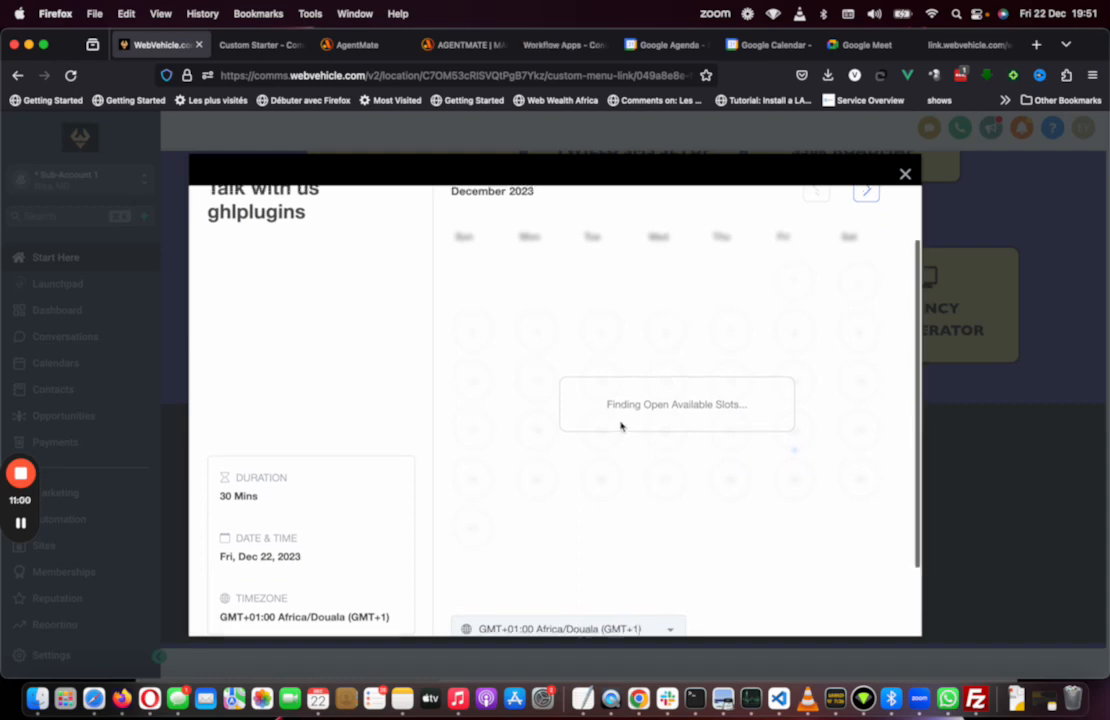
scroll(620, 426, "up", 1)
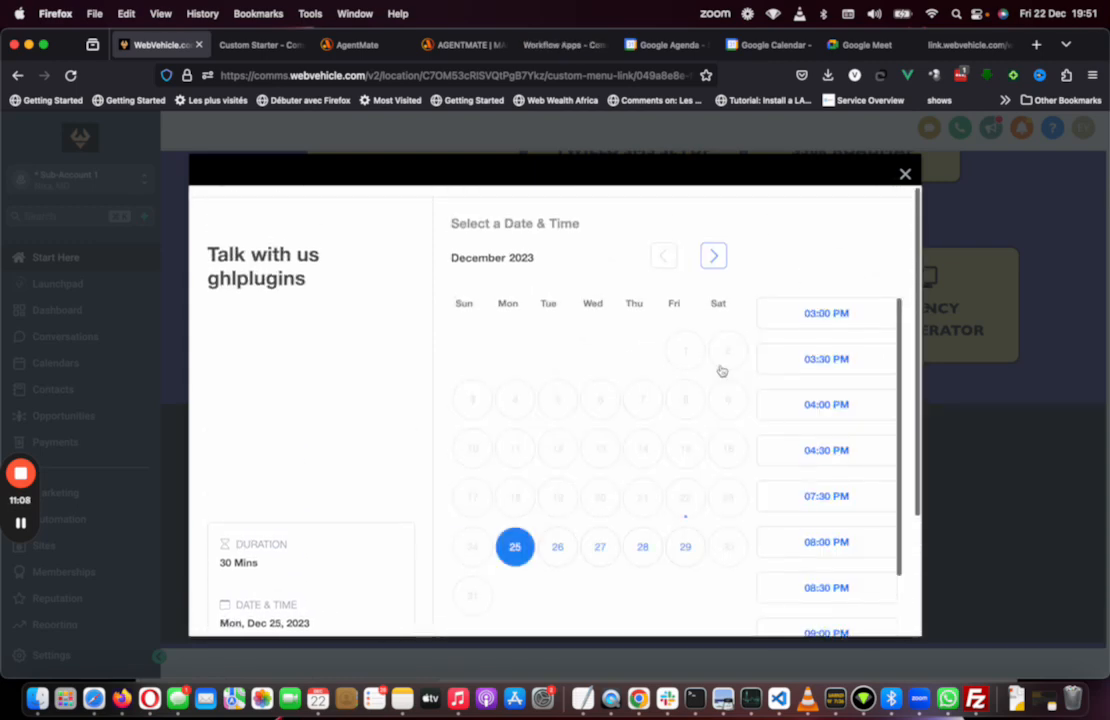
left_click(902, 179)
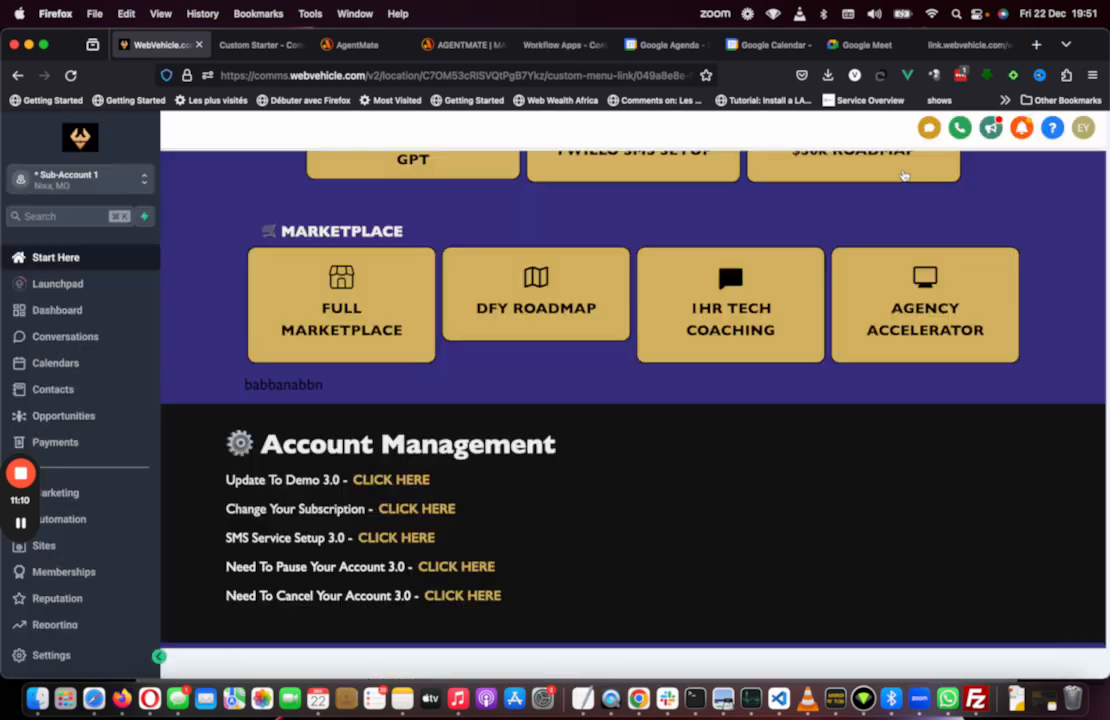
scroll(619, 315, "up", 10)
scroll(620, 315, "down", 4)
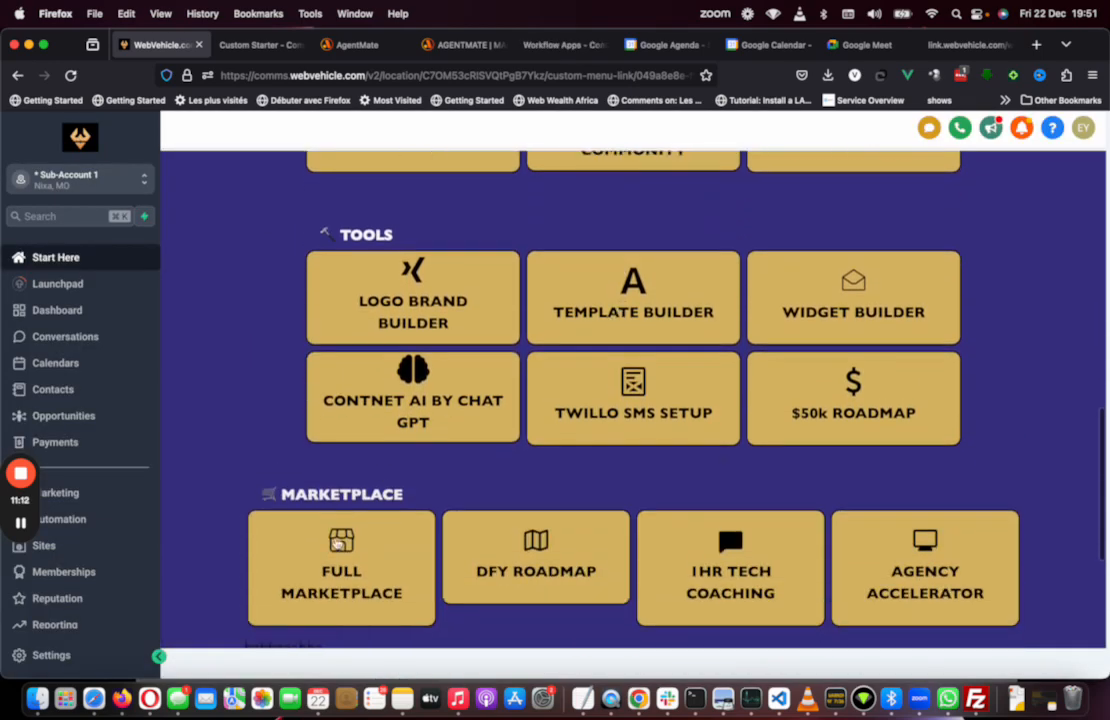
scroll(603, 448, "up", 8)
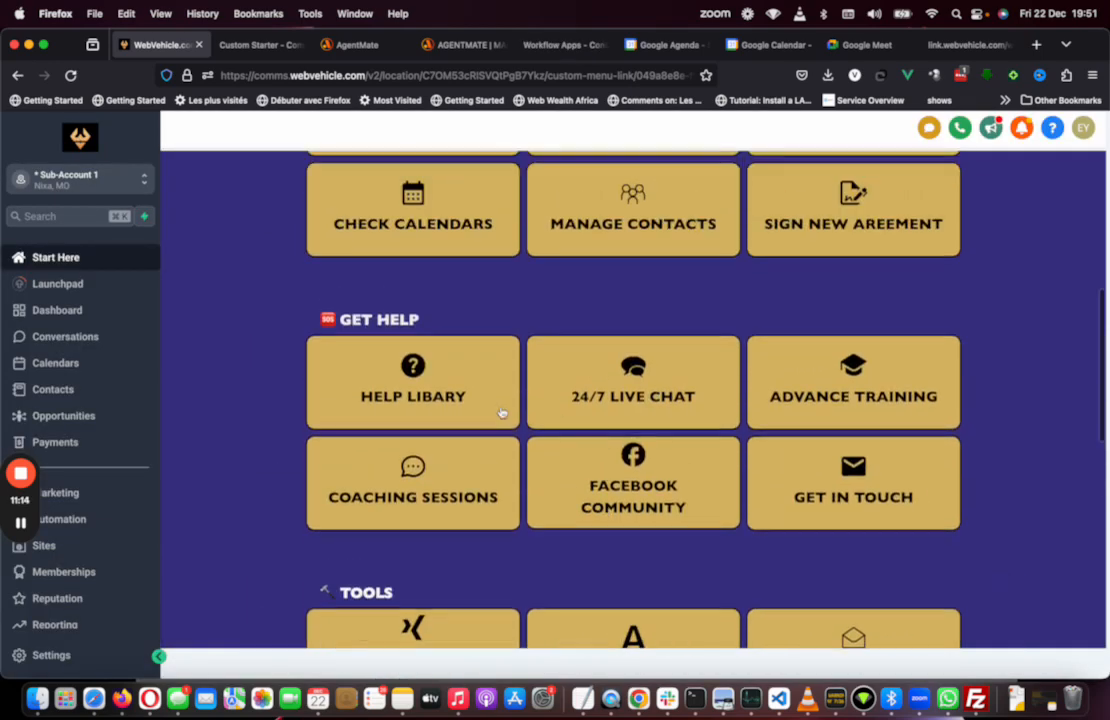
scroll(524, 383, "up", 10)
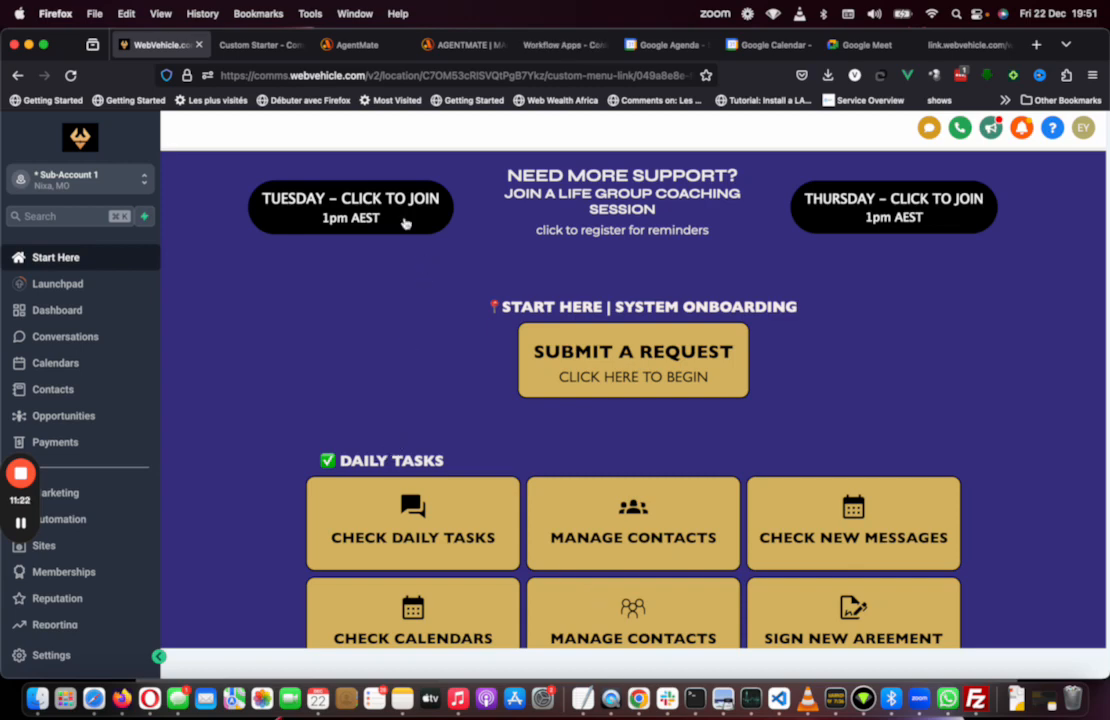
Step: Return to the loom starter's setup editor and open the Agency Accelerator button's style settings
left_click(252, 47)
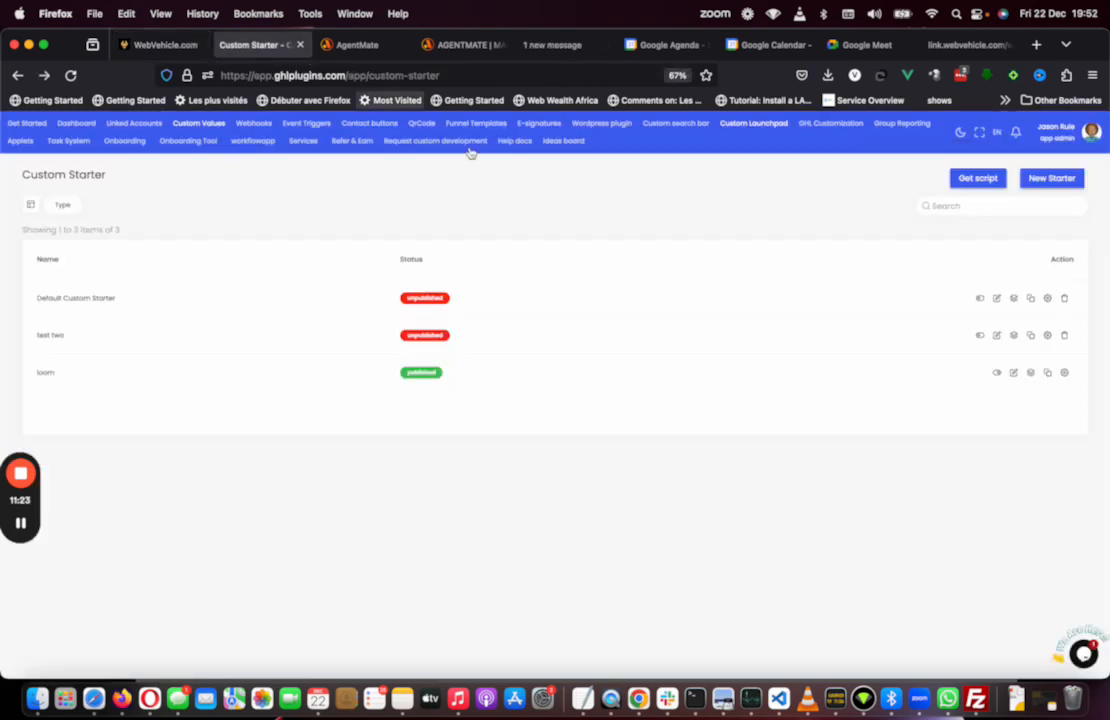
left_click(1031, 374)
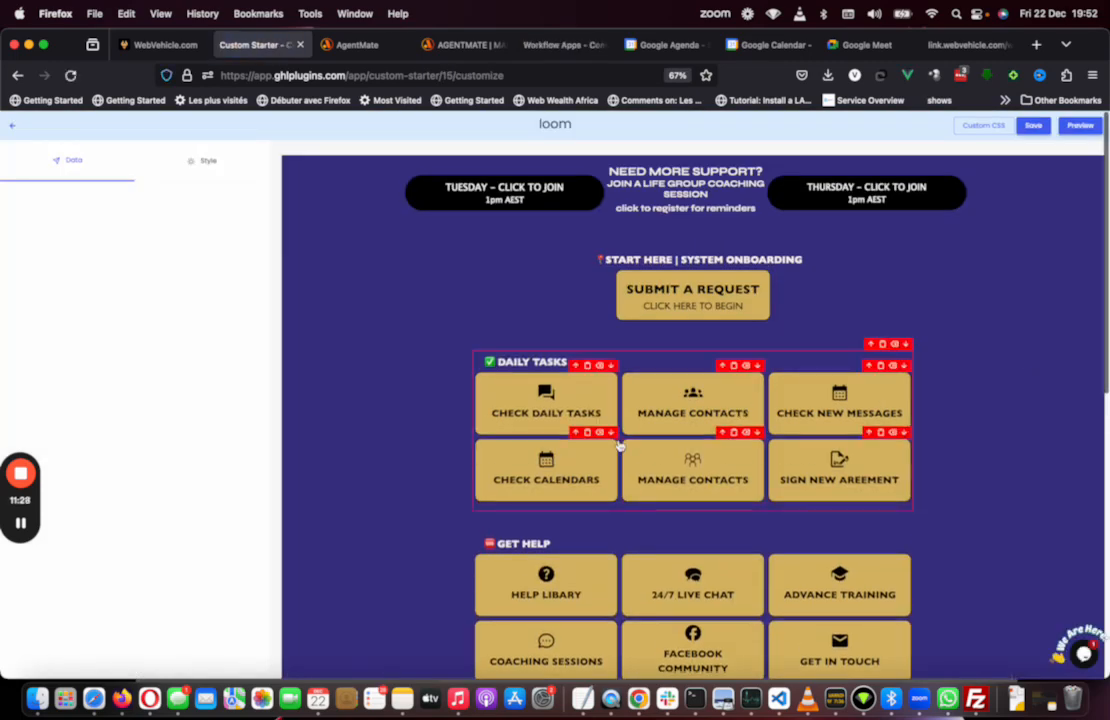
scroll(620, 446, "down", 10)
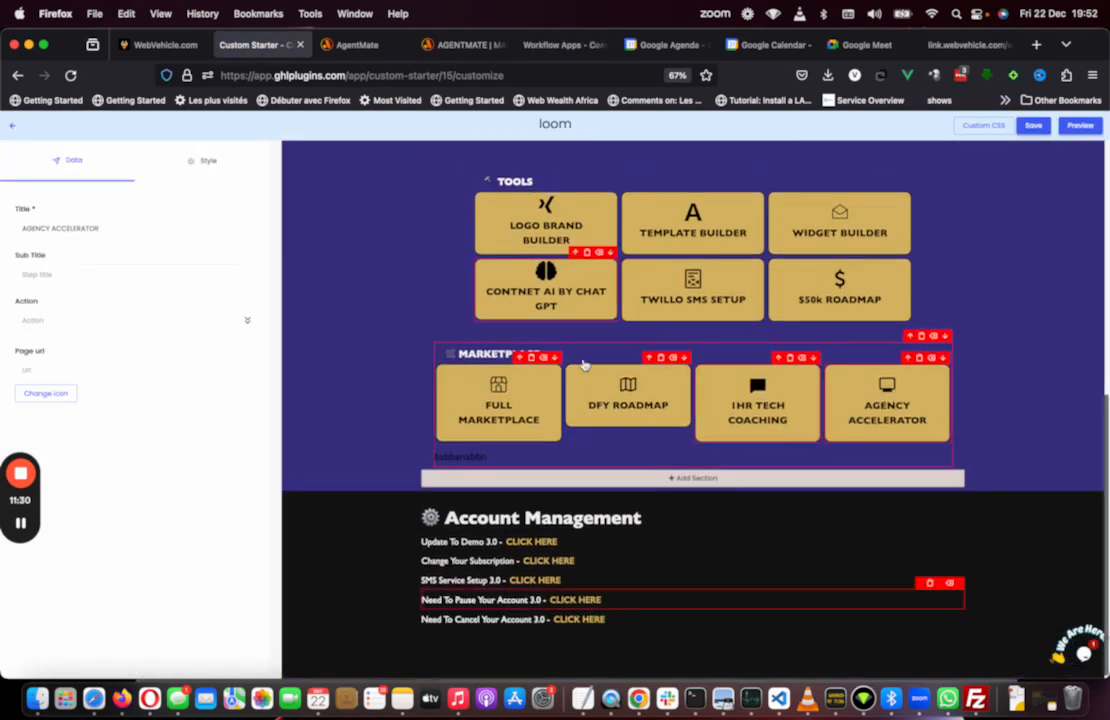
left_click(214, 162)
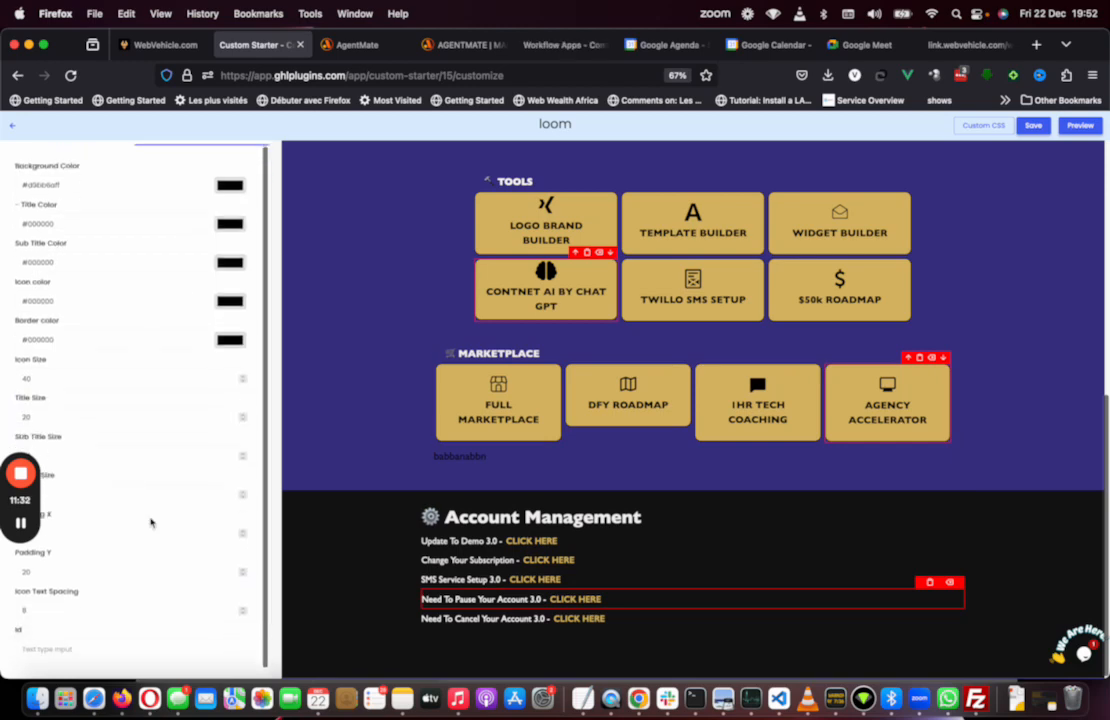
scroll(150, 520, "down", 1)
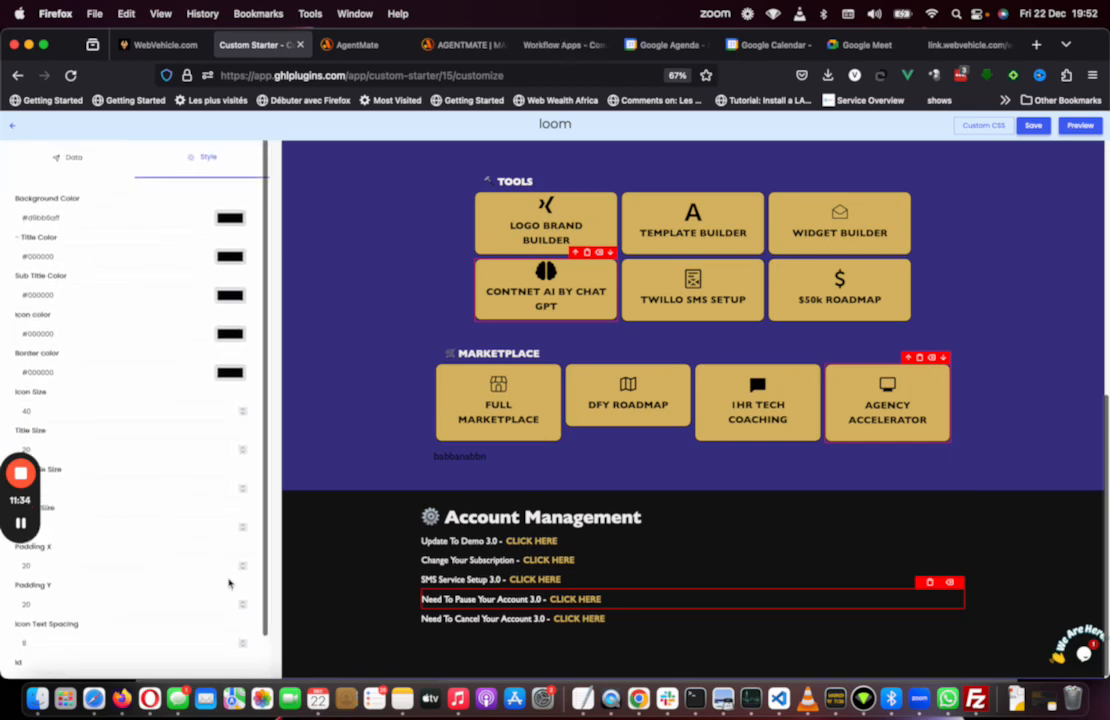